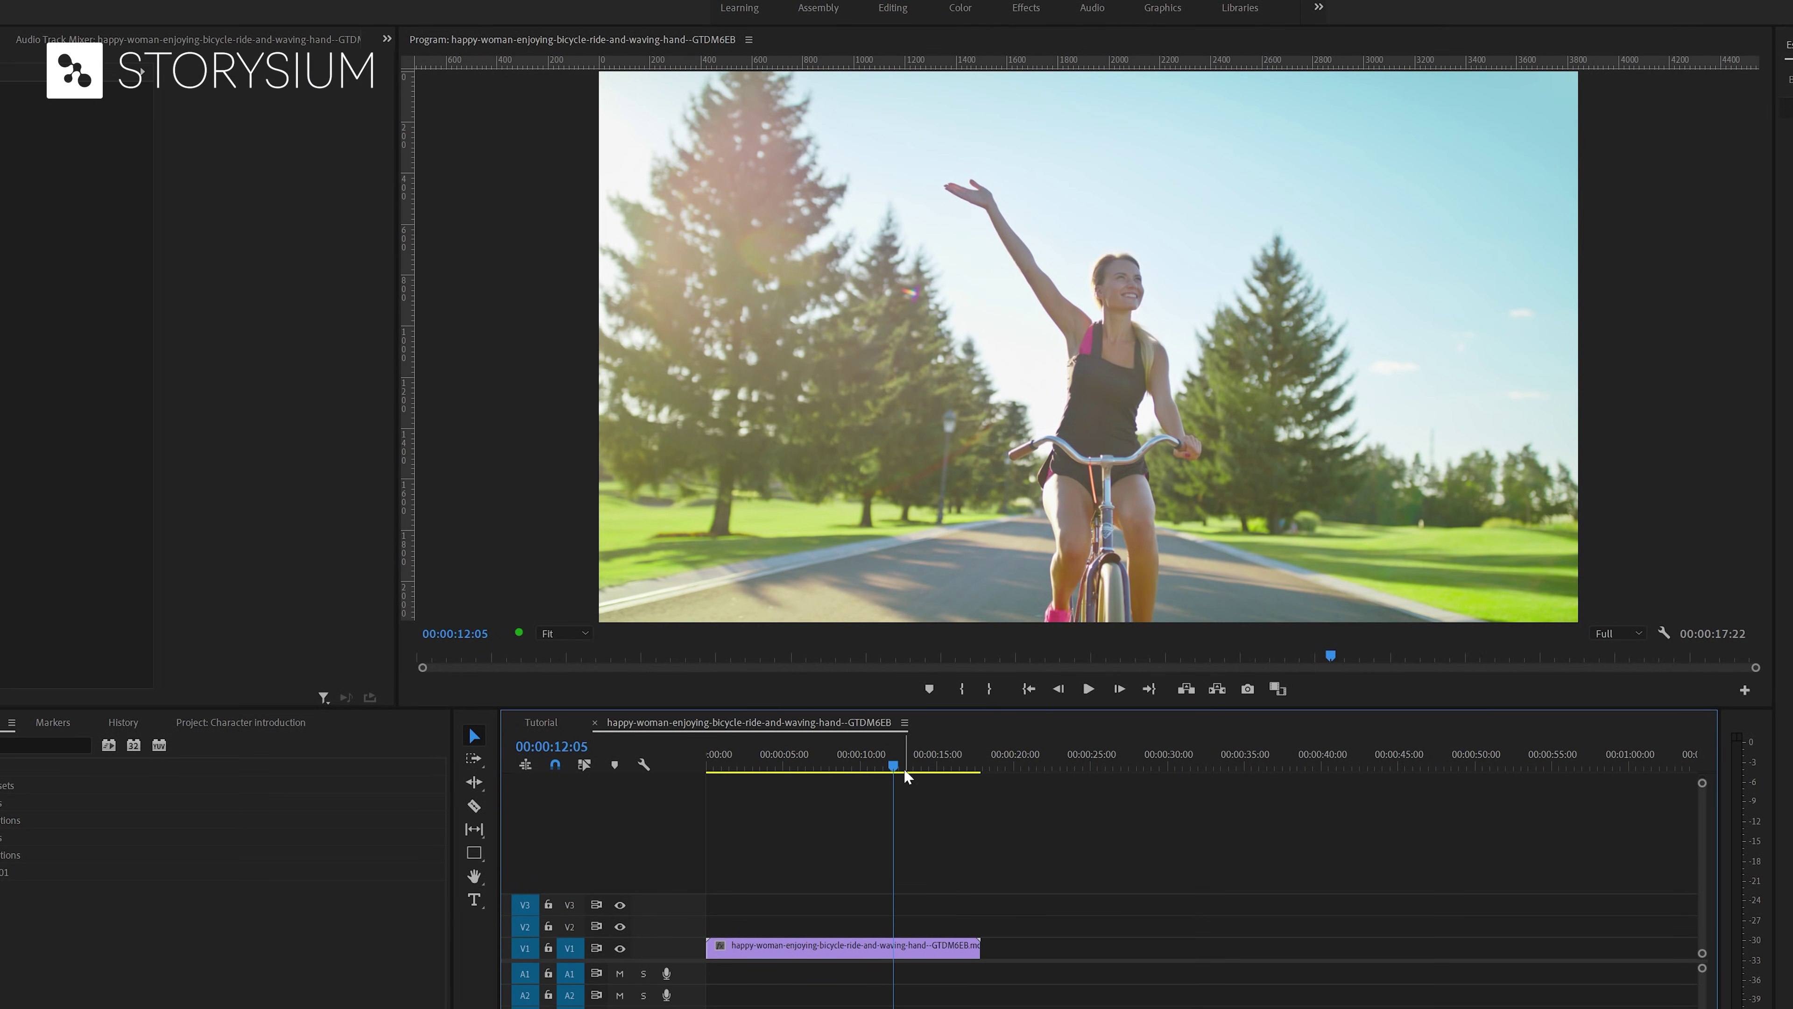
# - Cut the V1 cycling clip with the Razor tool at 00:00:06:17
pyautogui.moveTo(893, 770); pyautogui.dragTo(808, 773)
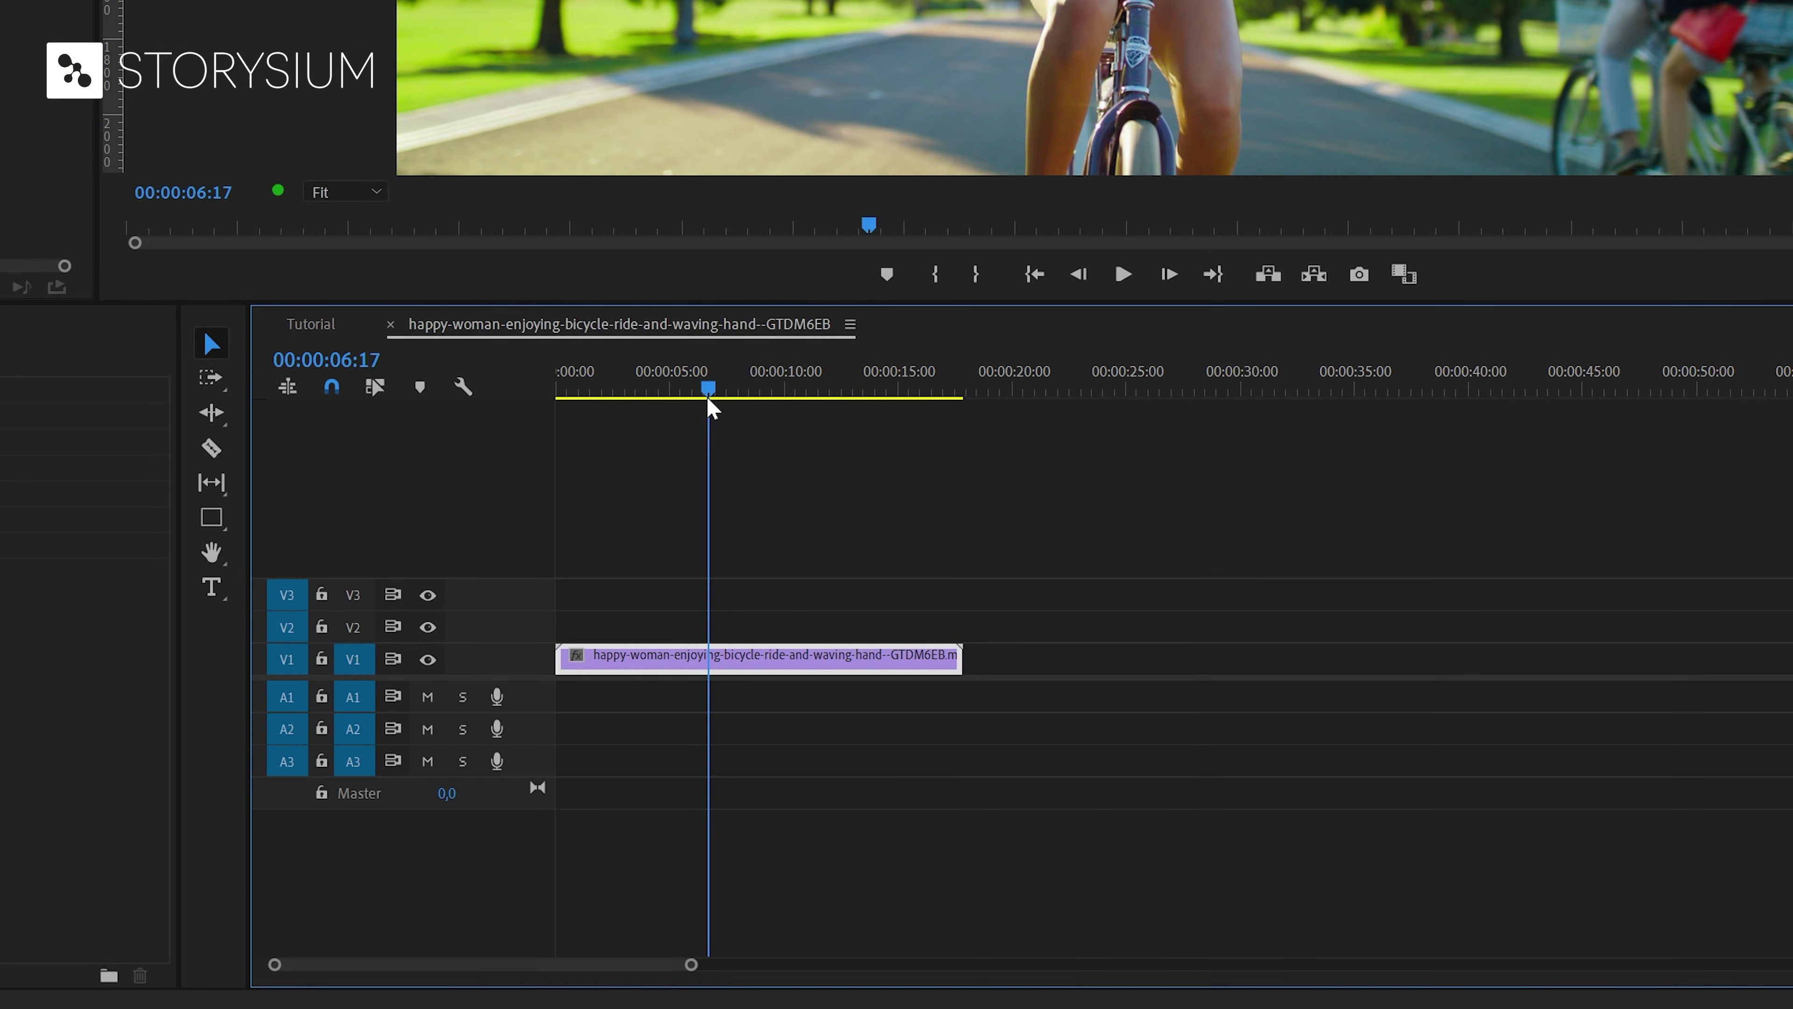
pyautogui.press('c')
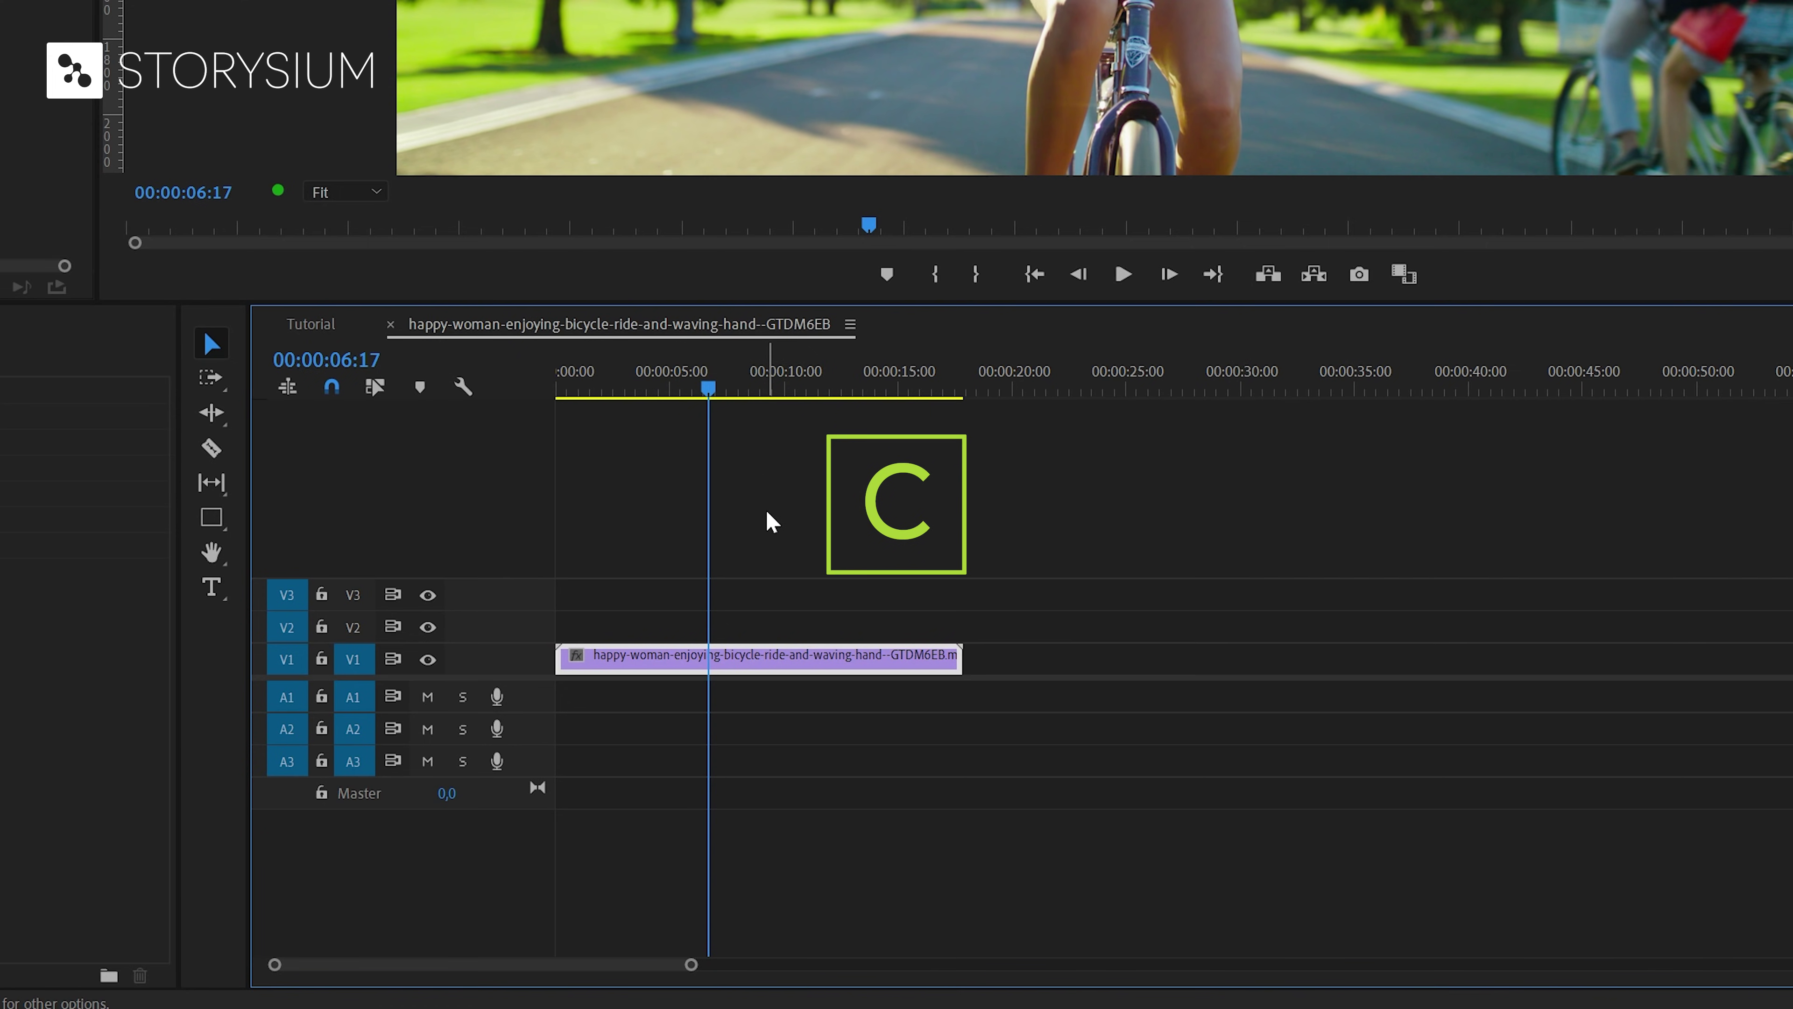
pyautogui.click(711, 659)
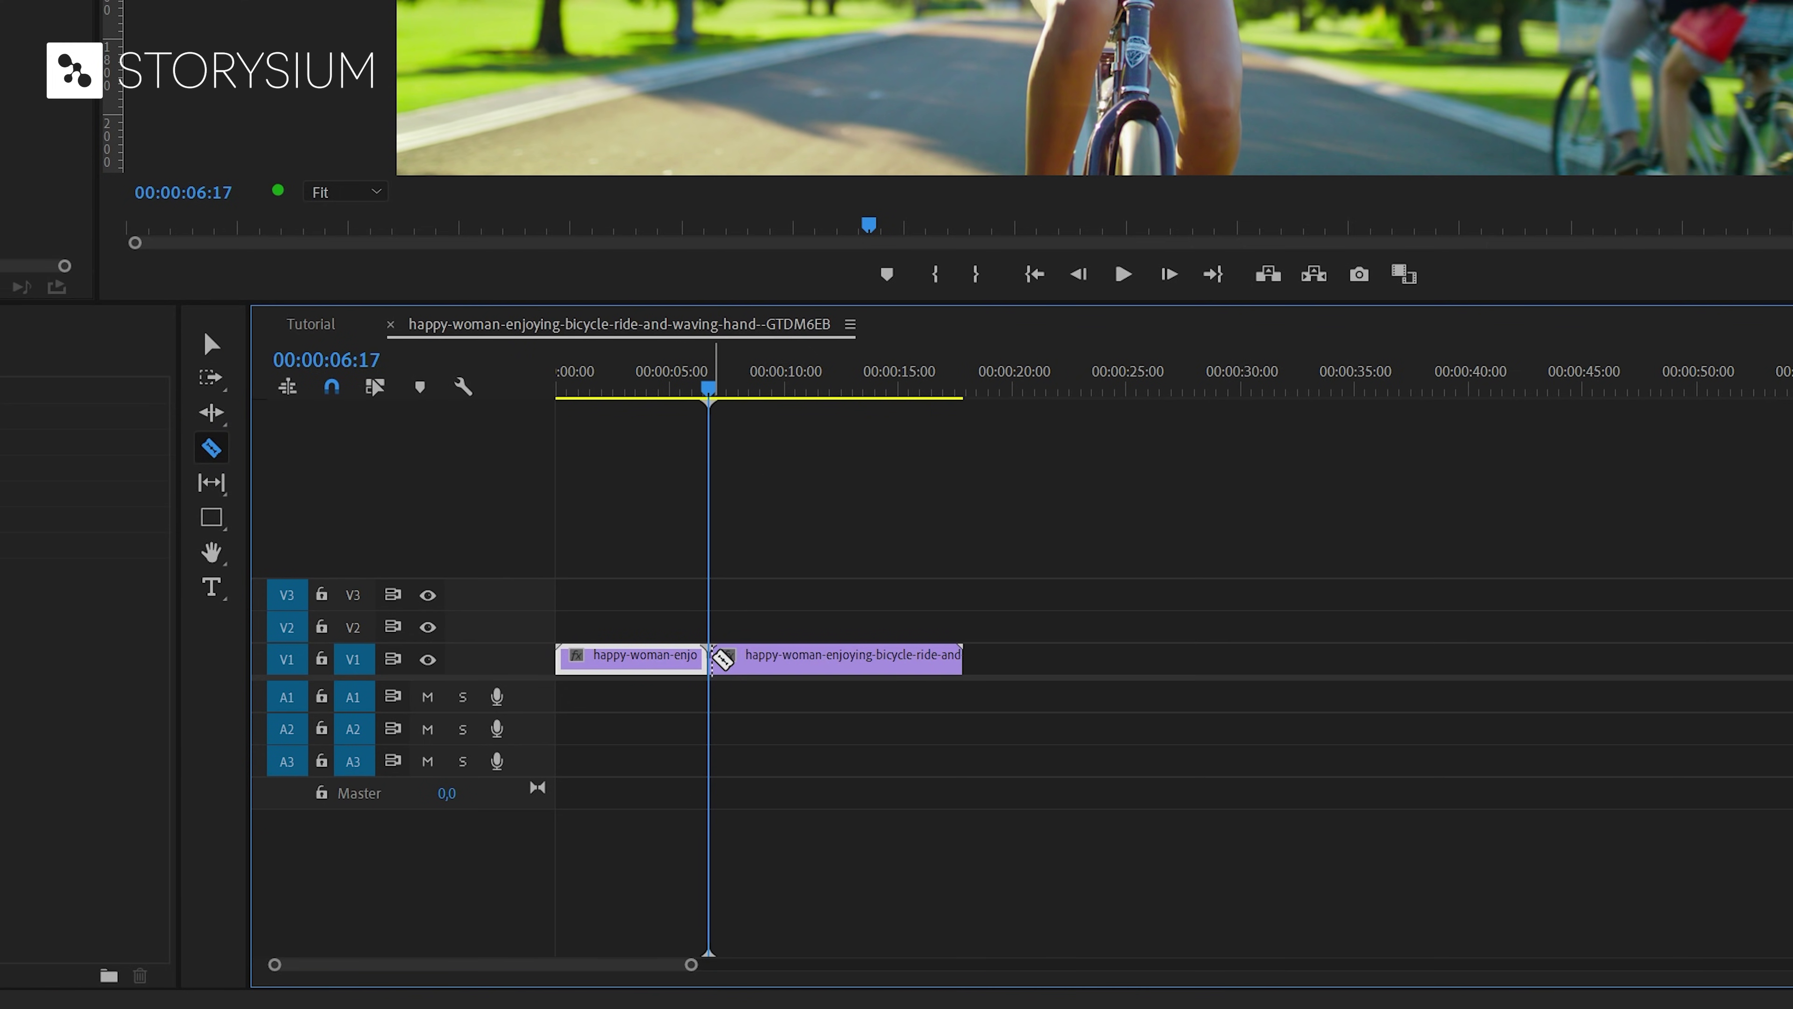
pyautogui.press('v')
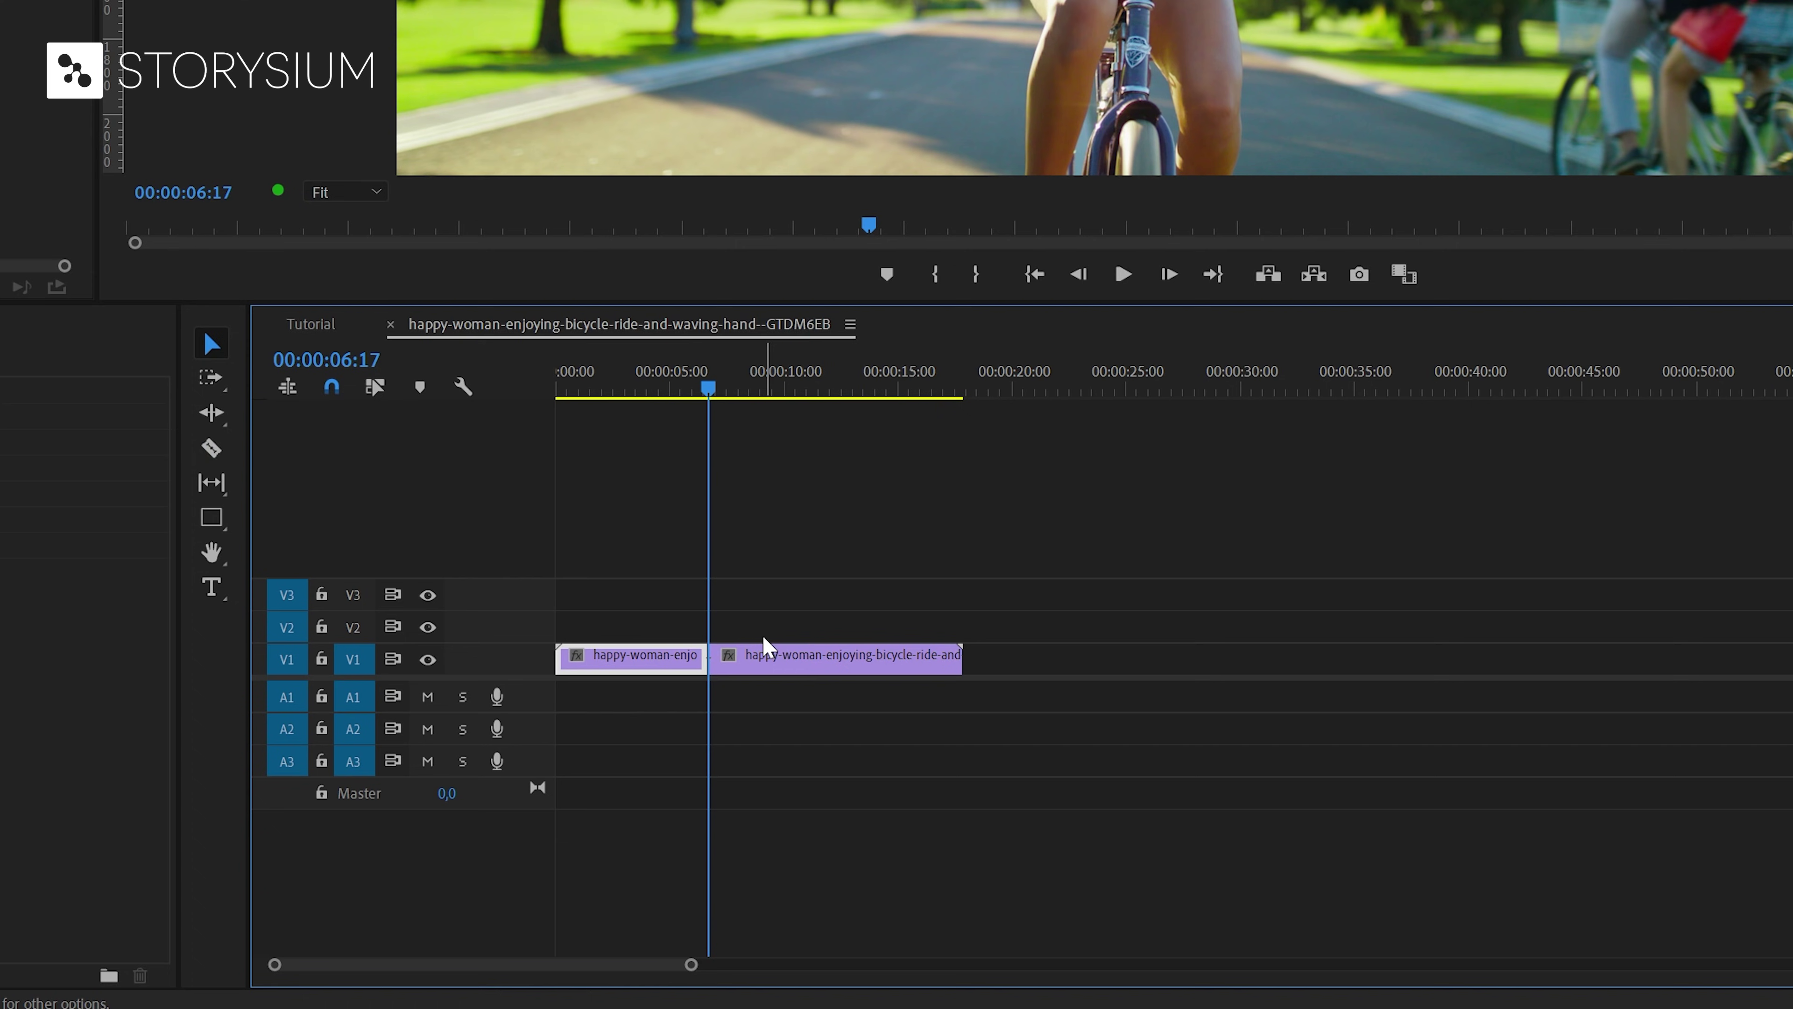
# - Apply Add Frame Hold to the second clip piece and scrub to confirm the freeze
pyautogui.click(766, 655)
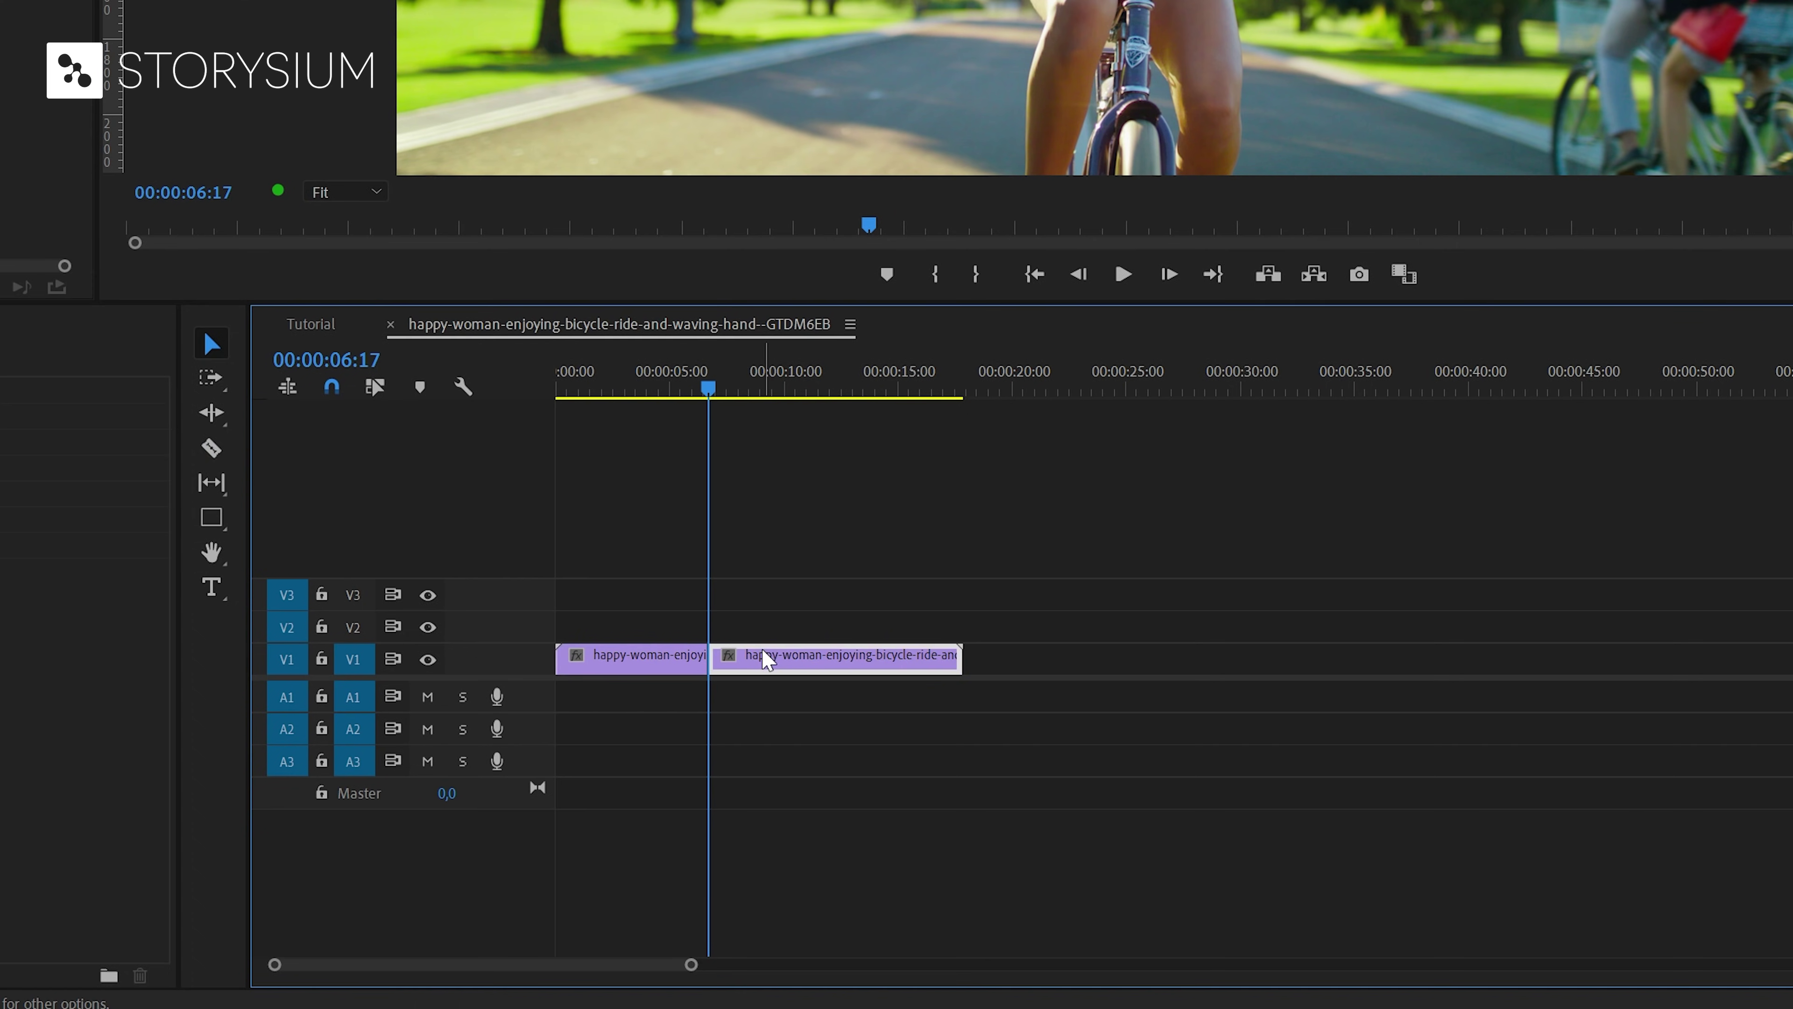
pyautogui.rightClick(764, 653)
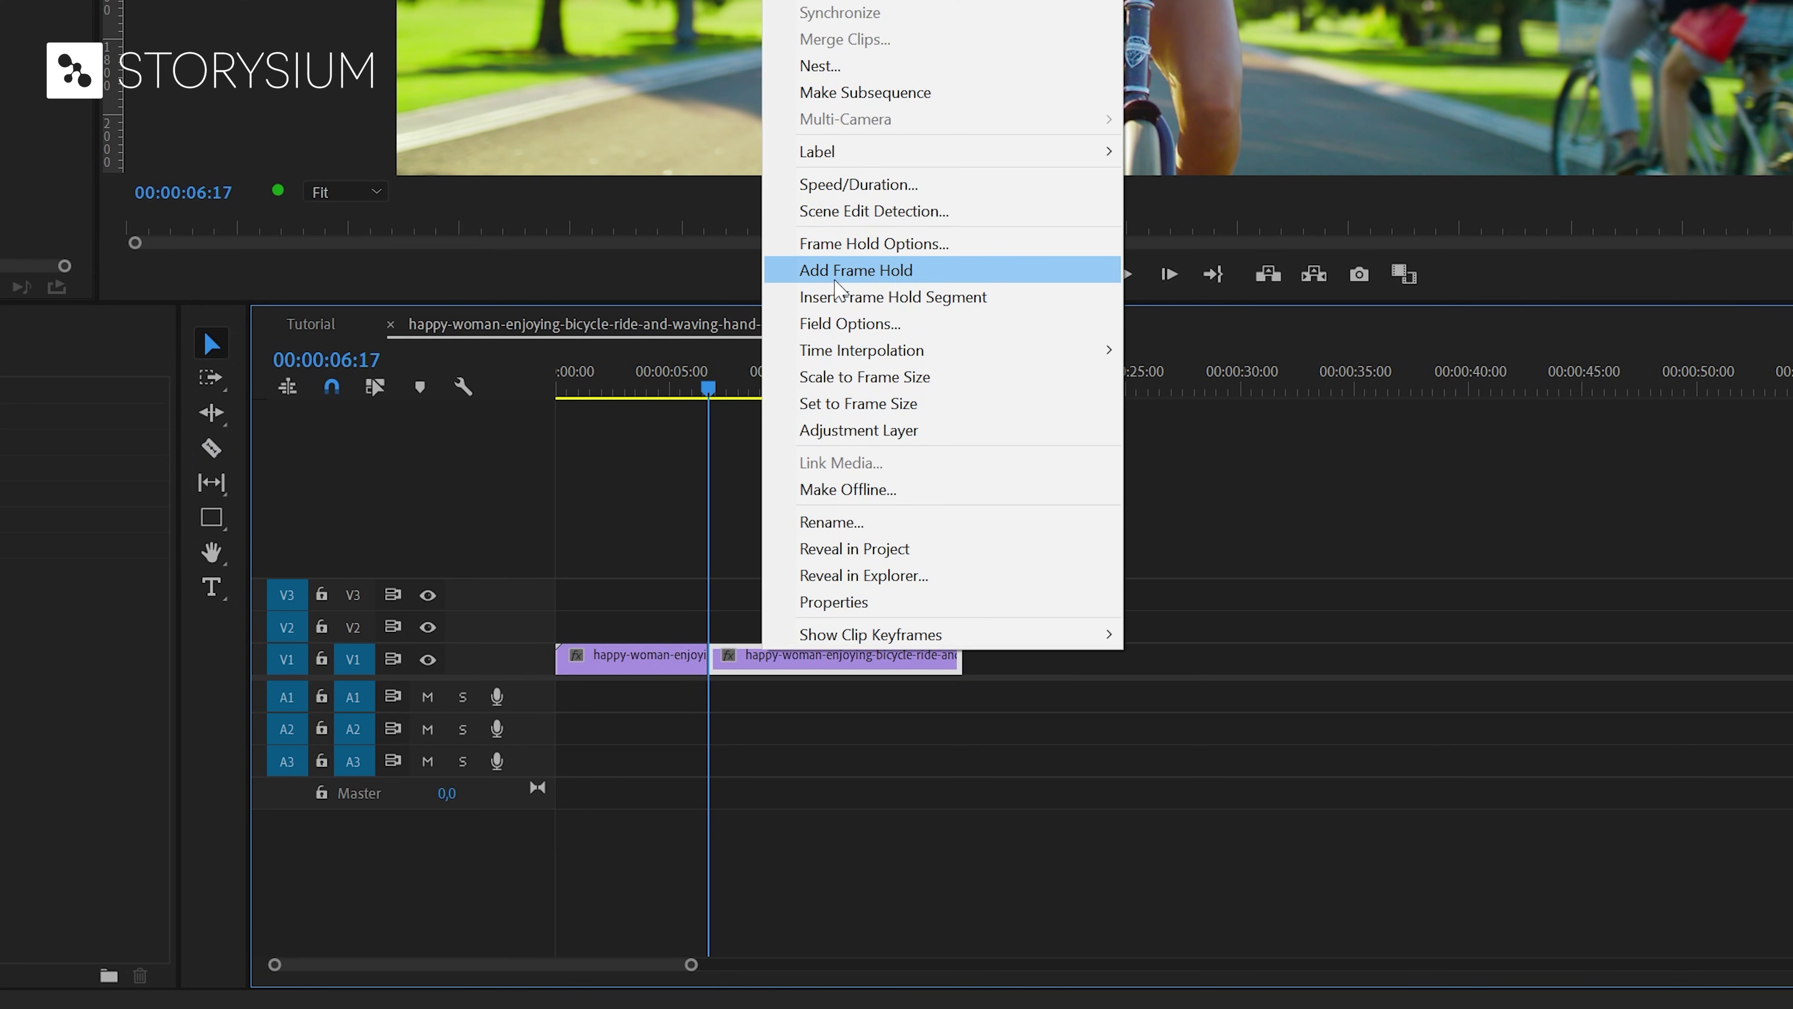
pyautogui.click(864, 271)
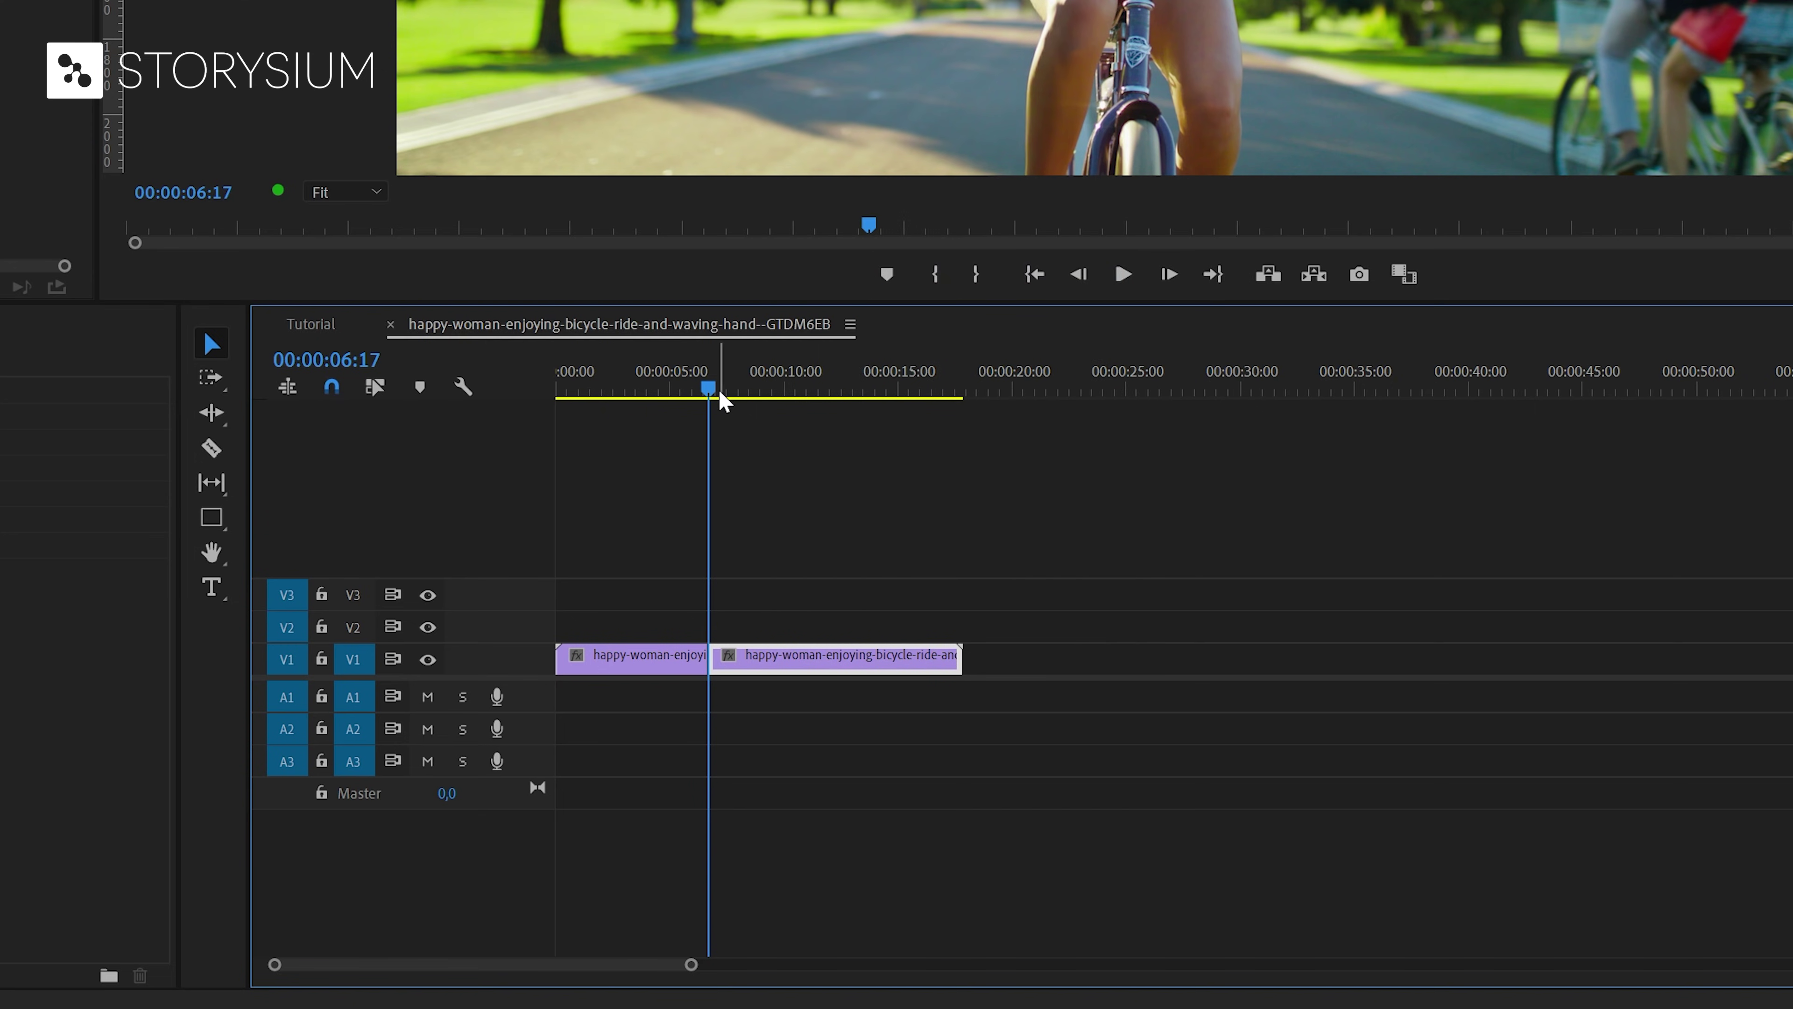
pyautogui.moveTo(709, 388)
pyautogui.mouseDown()
pyautogui.moveTo(929, 400)
pyautogui.moveTo(740, 406)
pyautogui.moveTo(708, 390)
pyautogui.mouseUp()
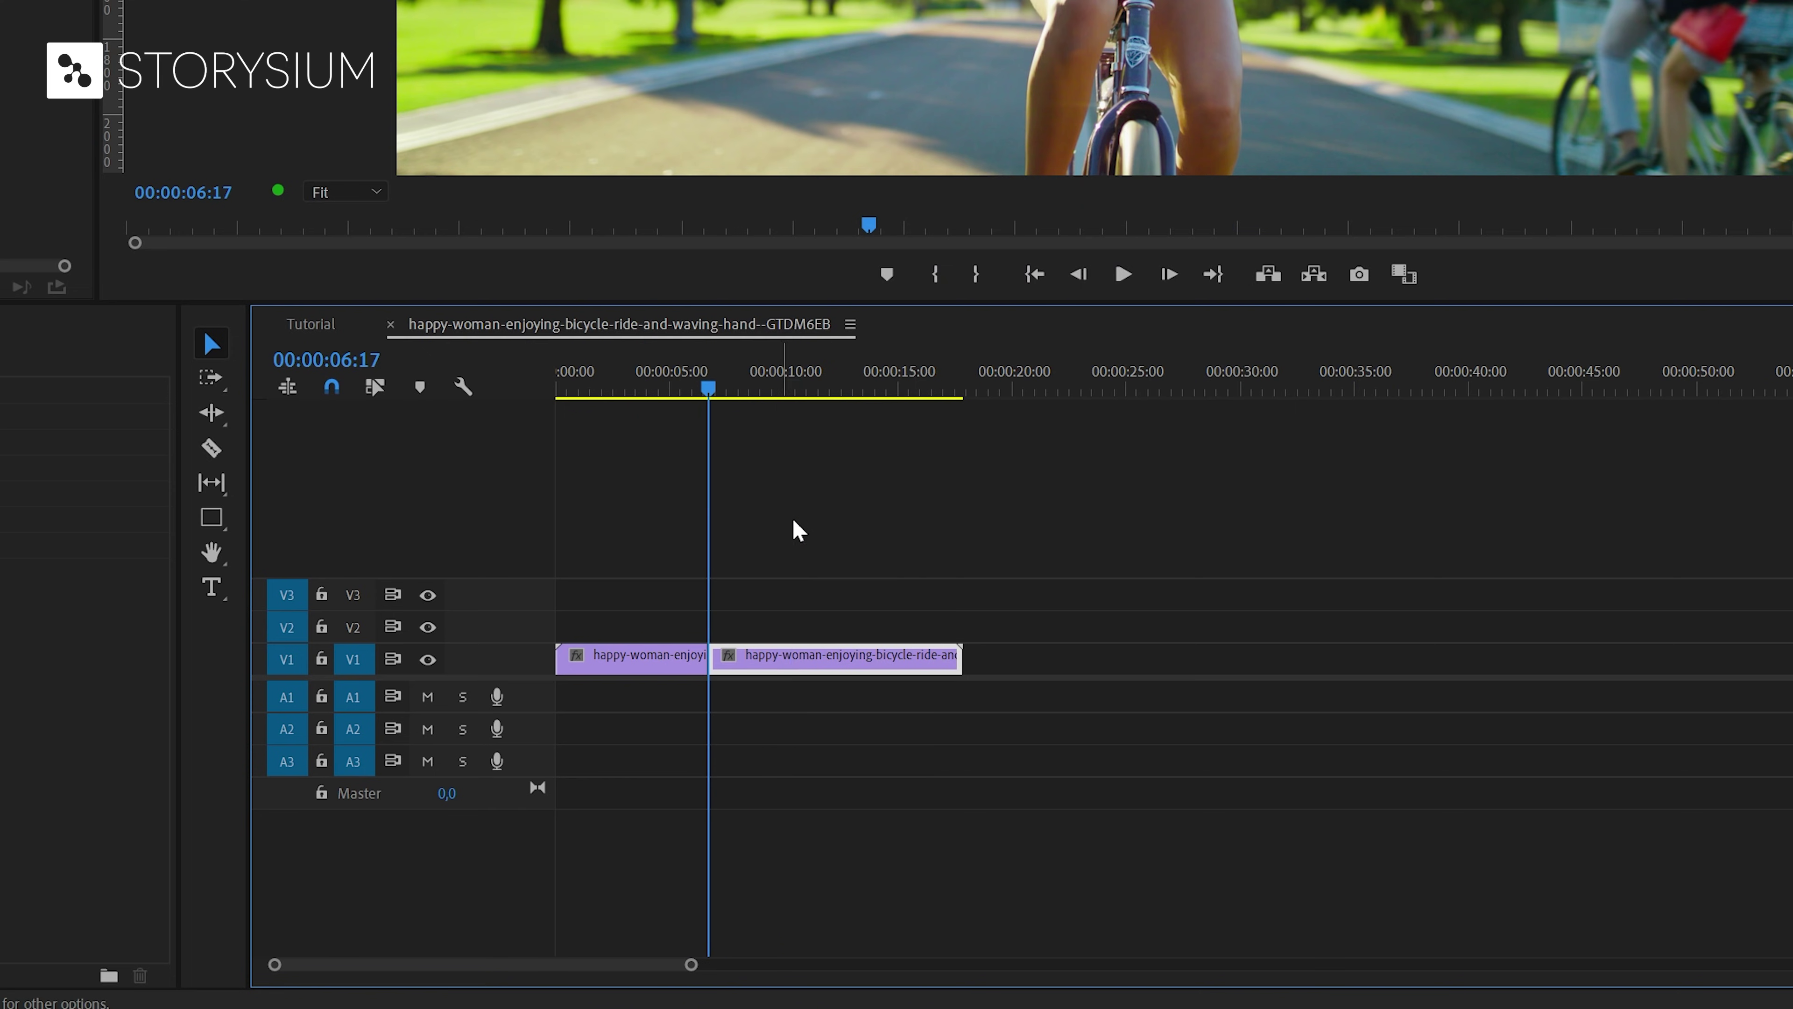
pyautogui.click(808, 550)
# - Alt-drag the frozen V1 clip up onto V2 as a duplicate and select the copy
pyautogui.keyDown('alt'); pyautogui.click(799, 660); pyautogui.keyUp('alt')
pyautogui.moveTo(798, 662); pyautogui.dragTo(798, 643)
pyautogui.click(801, 624)
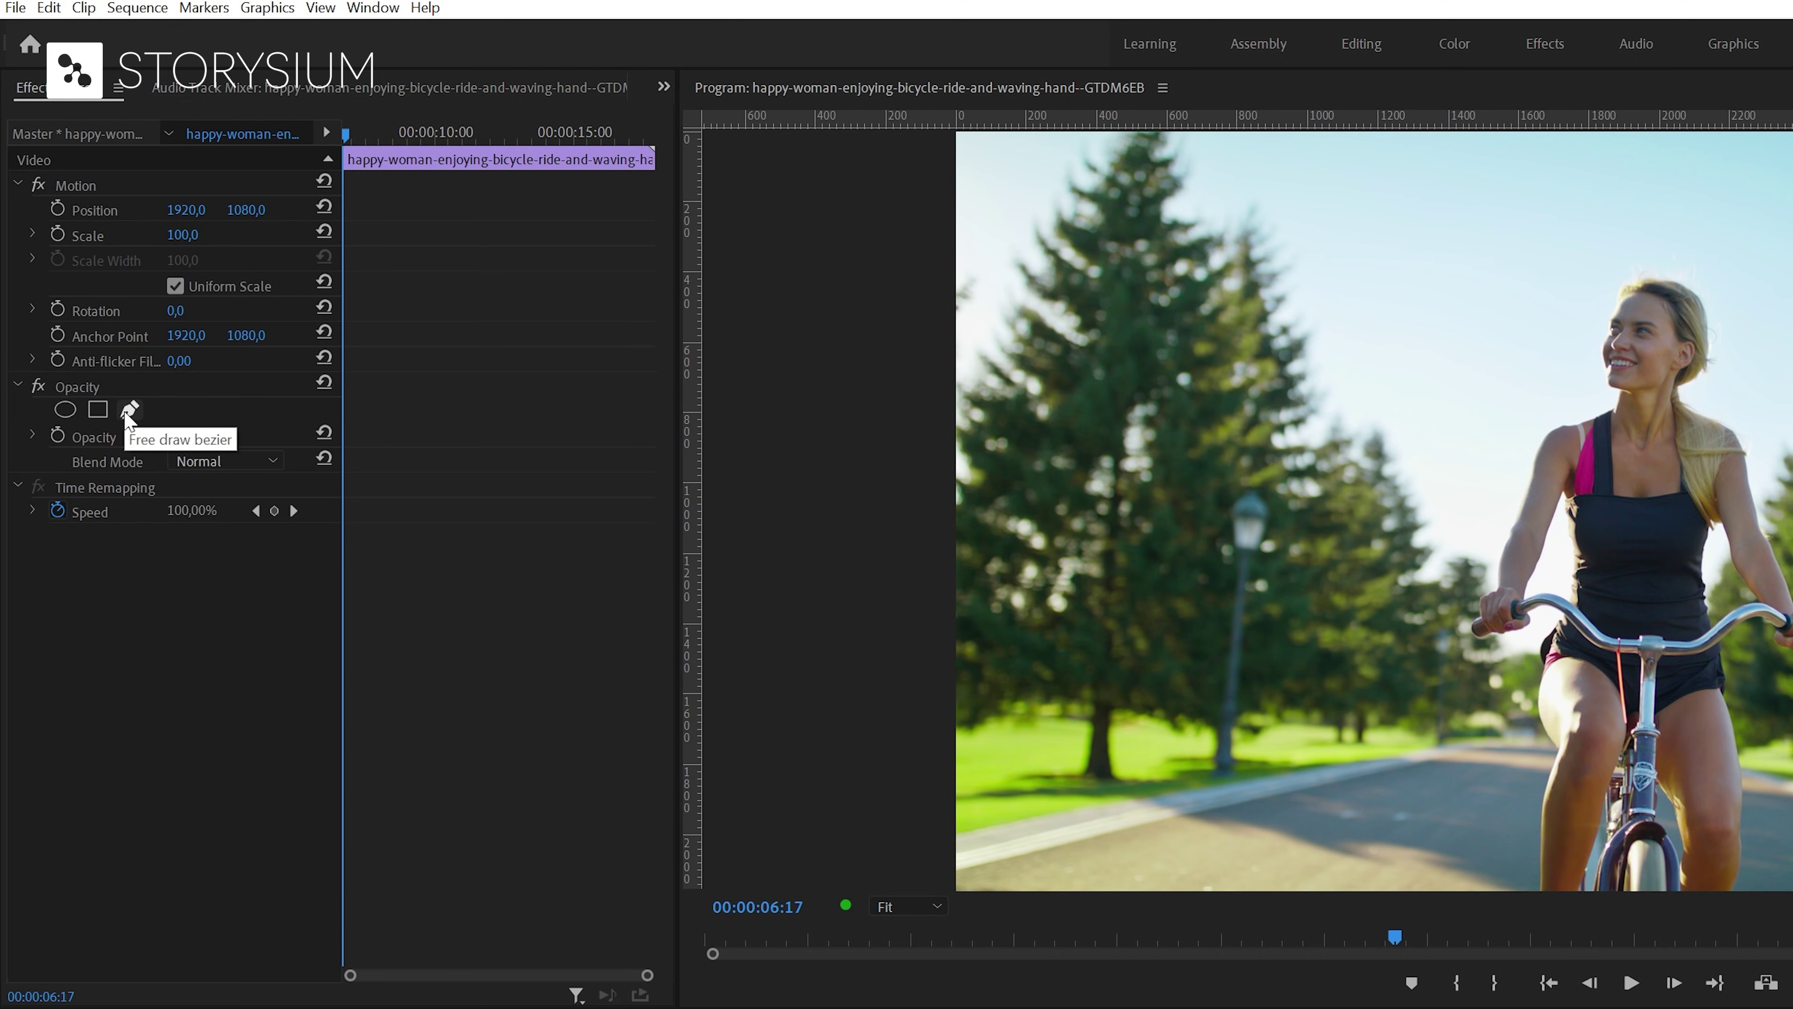
# - Start a free-draw bezier Opacity mask on the V2 copy with the monitor at 200%
pyautogui.click(128, 411)
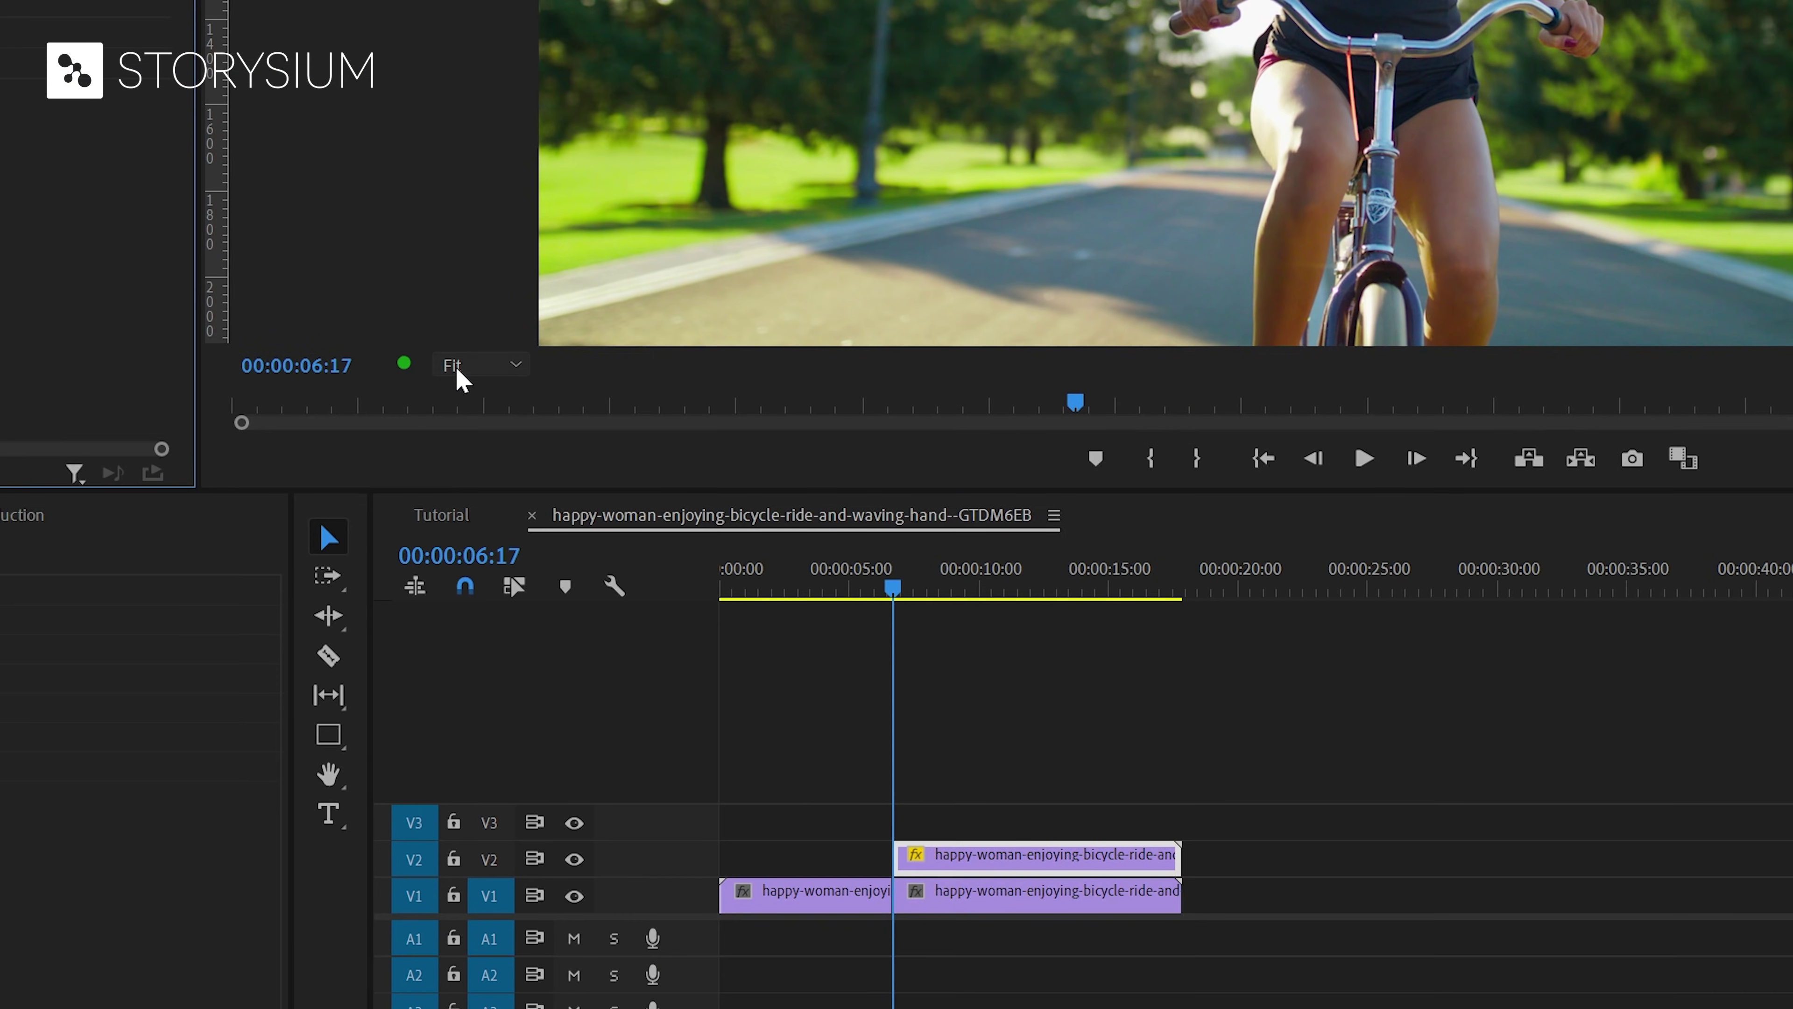
pyautogui.click(456, 368)
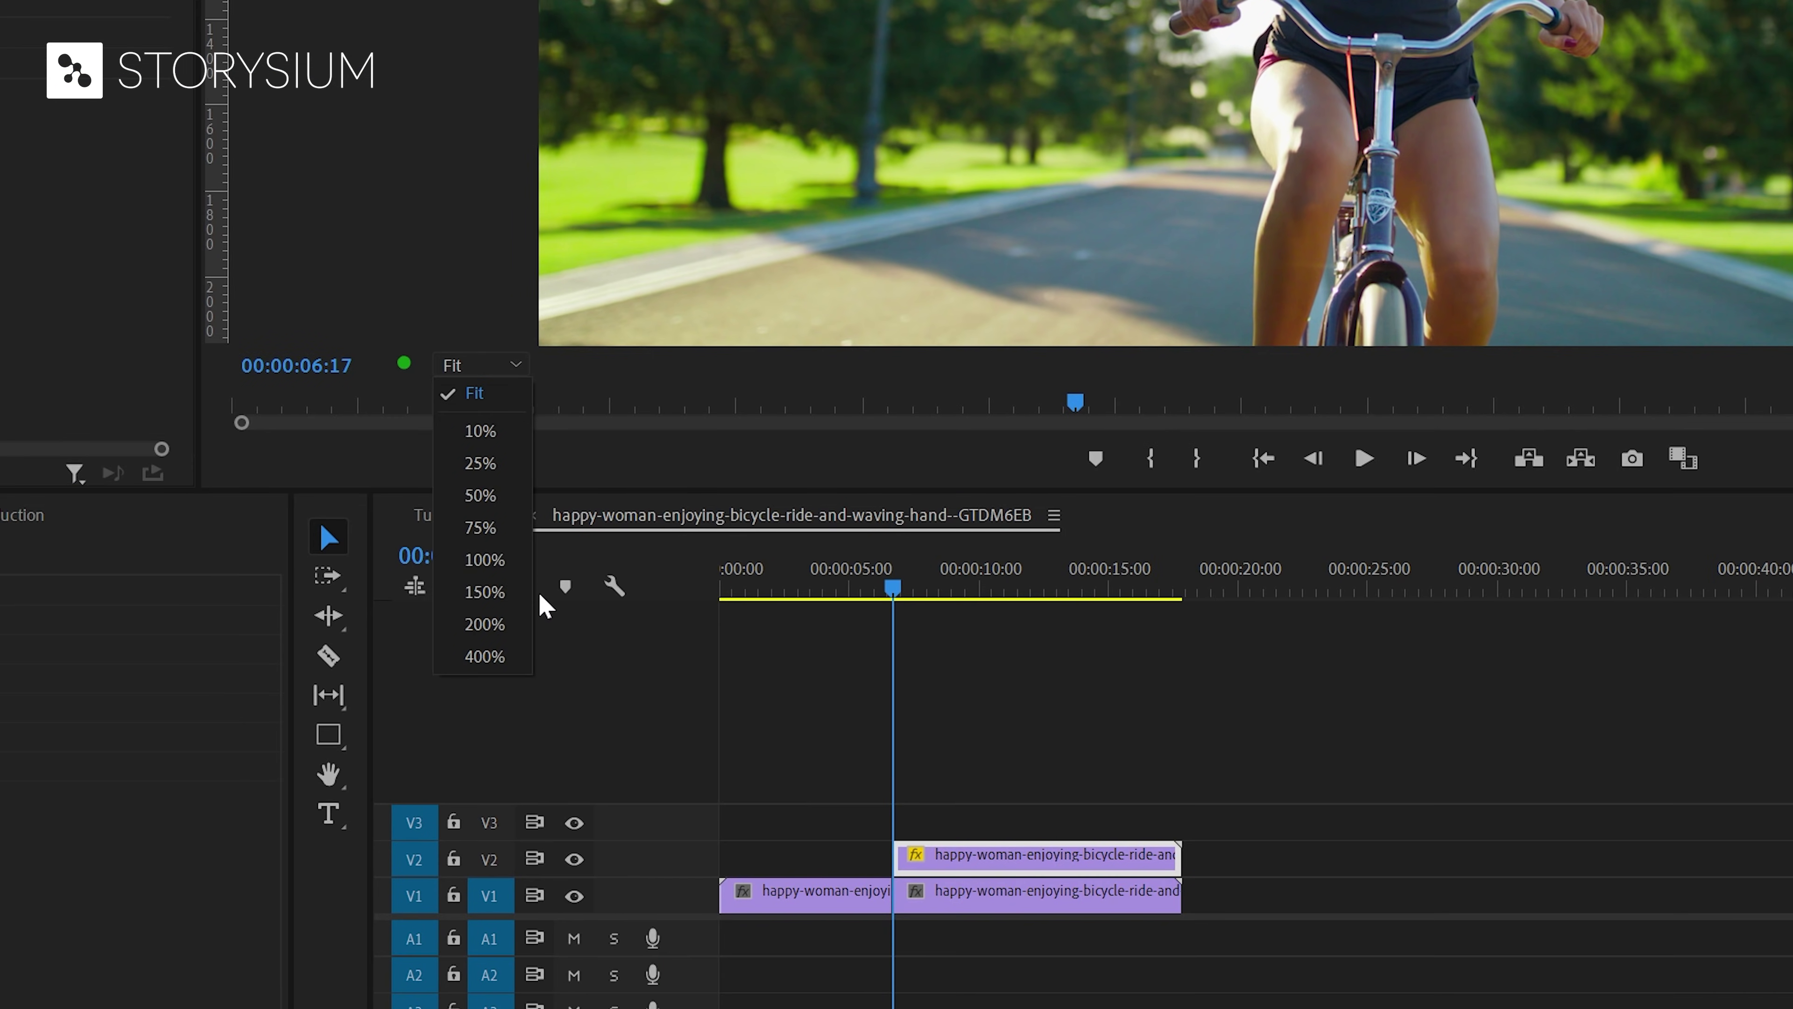
pyautogui.click(484, 624)
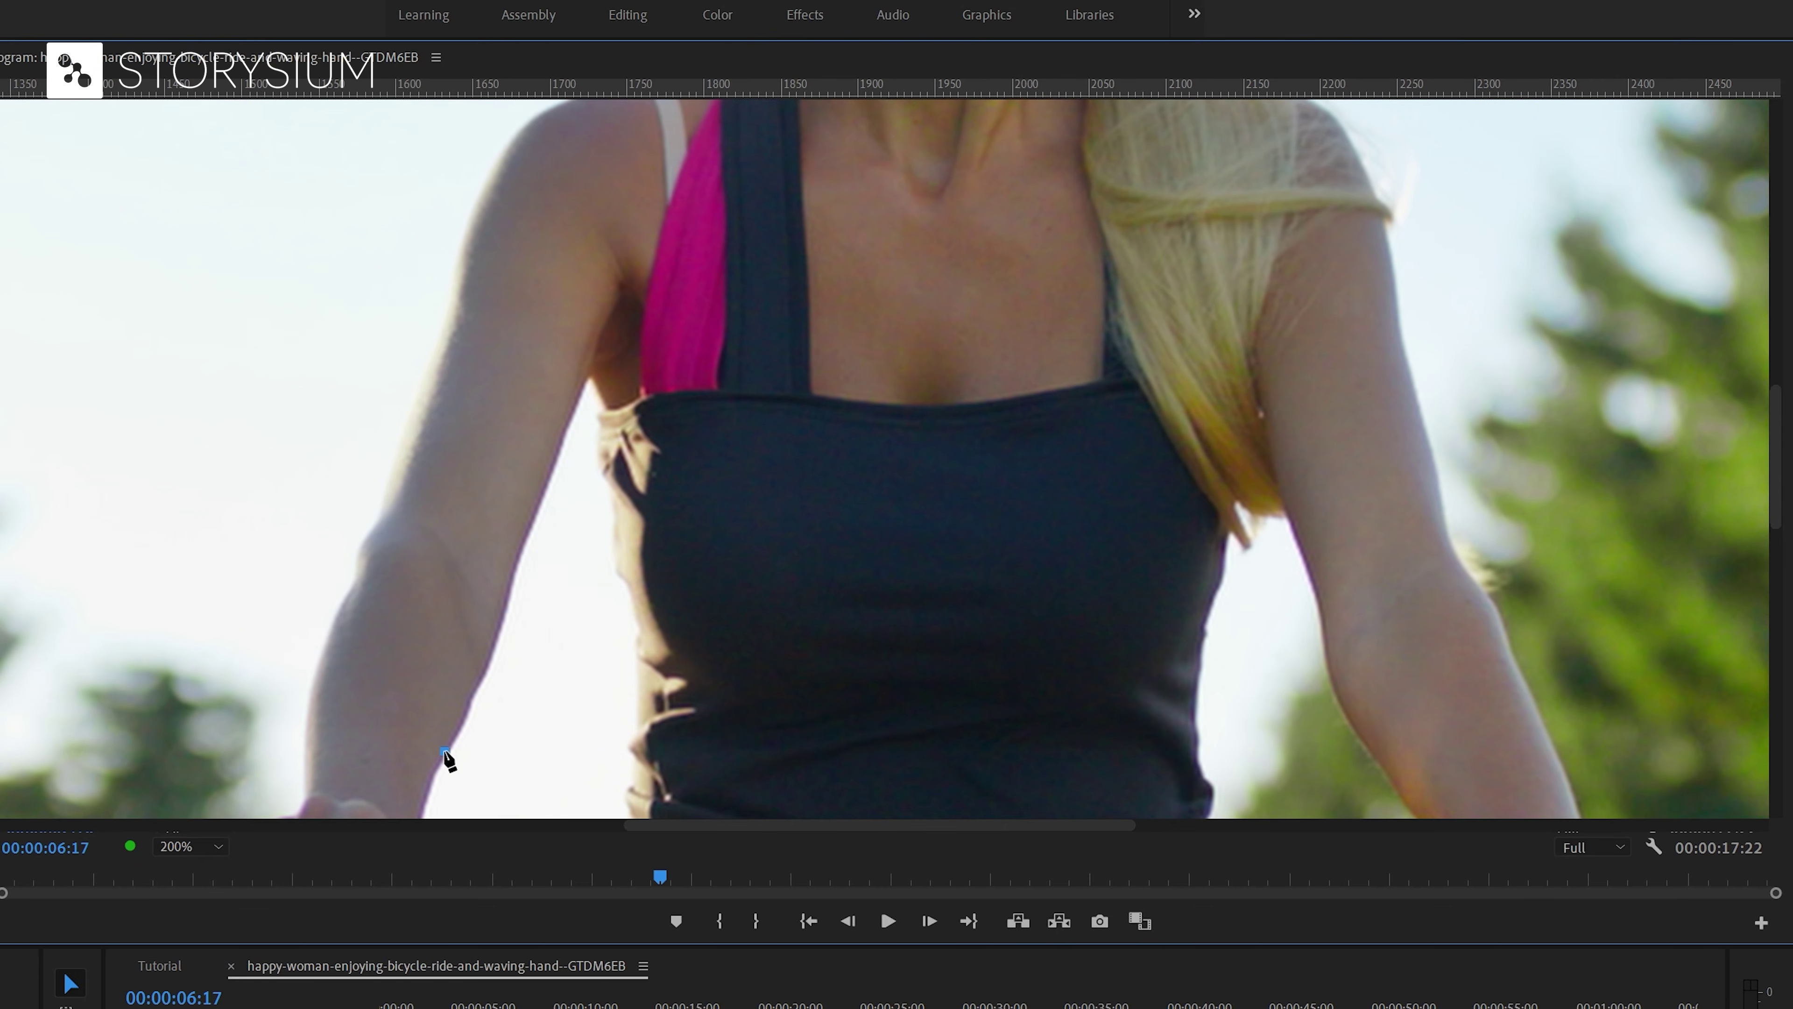
# - Trace mask points up the woman's arm to the armpit and down the torso edge
pyautogui.click(482, 675)
pyautogui.click(503, 616)
pyautogui.click(516, 565)
pyautogui.click(540, 502)
pyautogui.click(558, 450)
pyautogui.click(577, 400)
pyautogui.click(593, 373)
pyautogui.click(601, 411)
pyautogui.click(601, 468)
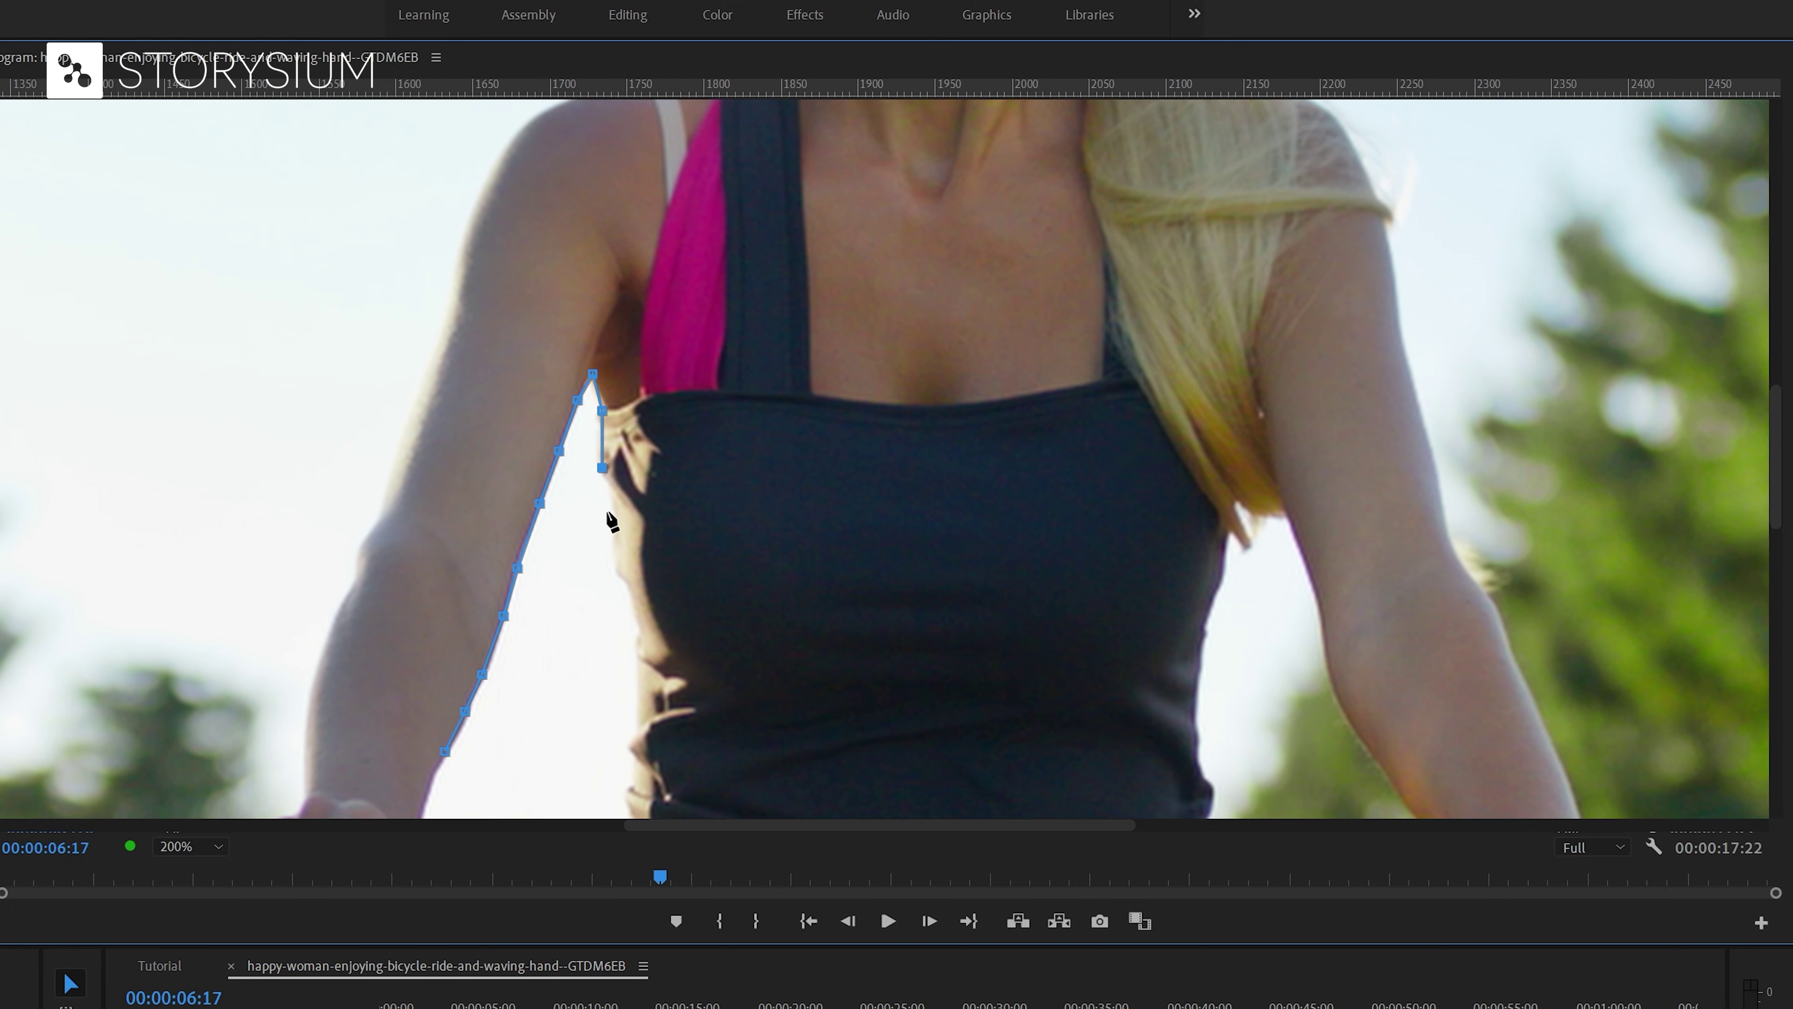
pyautogui.click(611, 537)
pyautogui.moveTo(611, 539); pyautogui.dragTo(615, 515)
# - Finish the outline around the left hand and arm, close the mask, and return the monitor to Fit
pyautogui.scroll(-10, 638, 647)
pyautogui.scroll(10, 1181, 753)
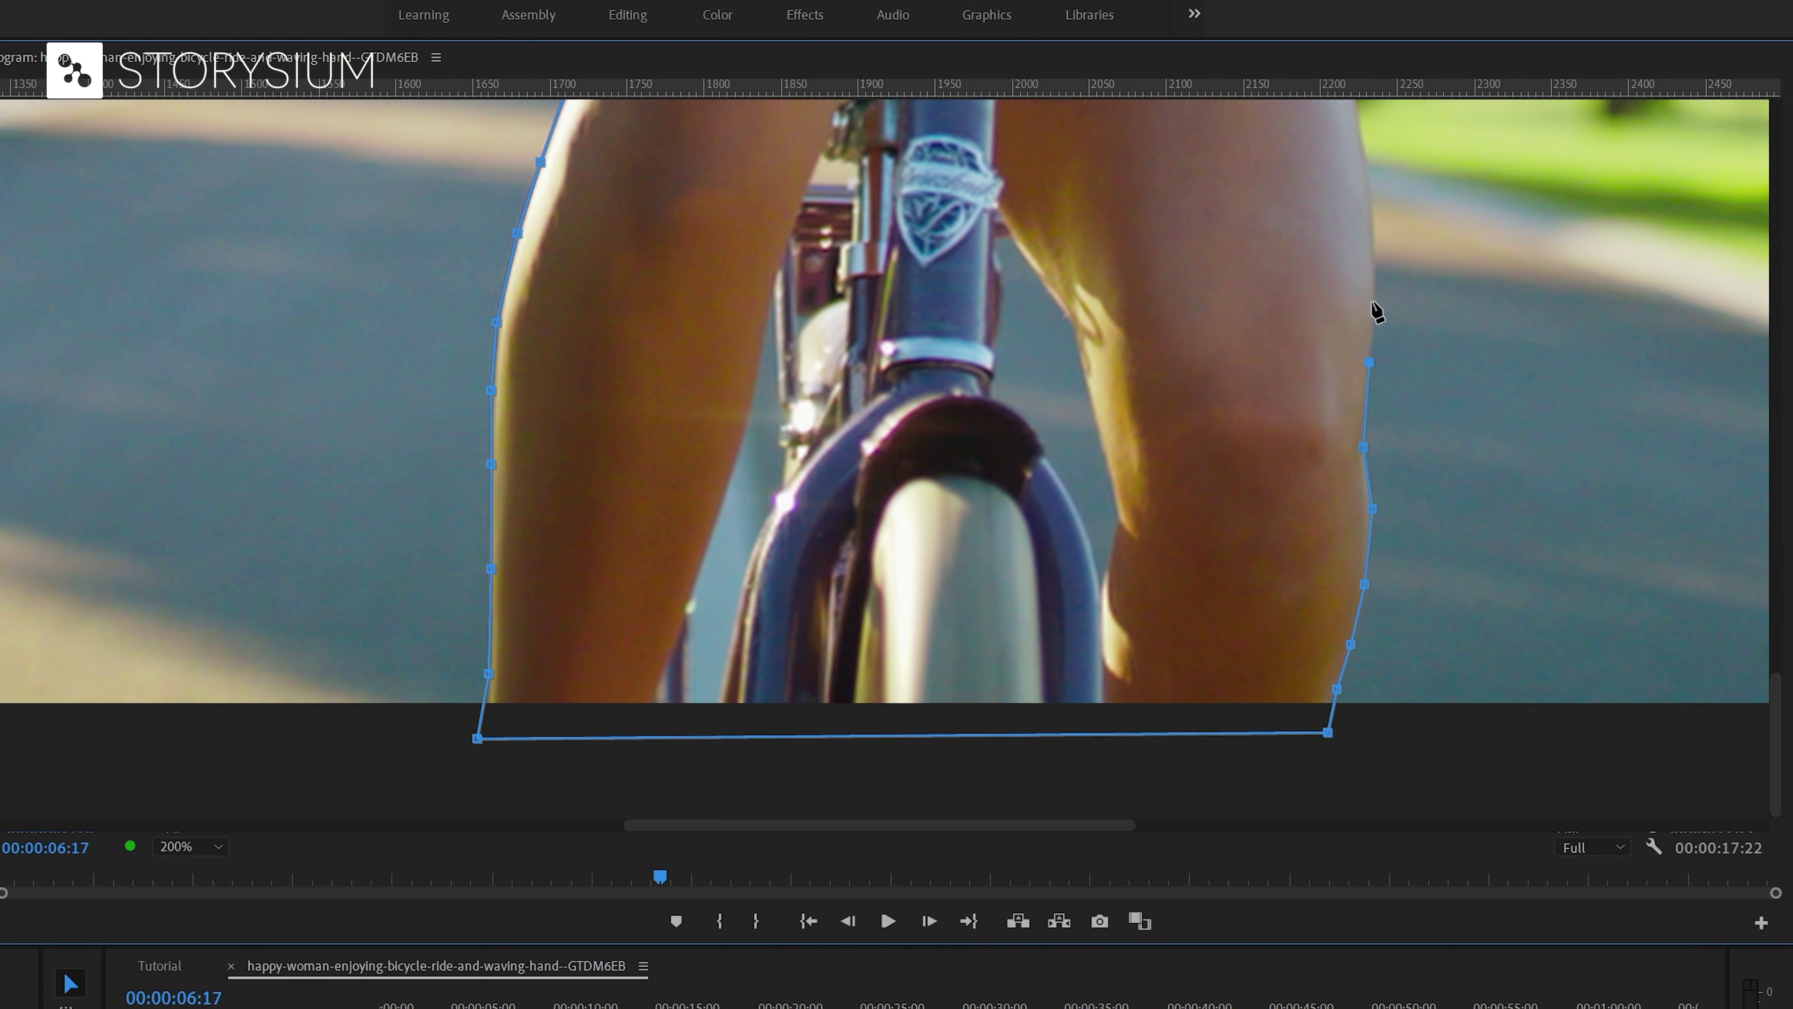
pyautogui.scroll(-5, 1315, 412)
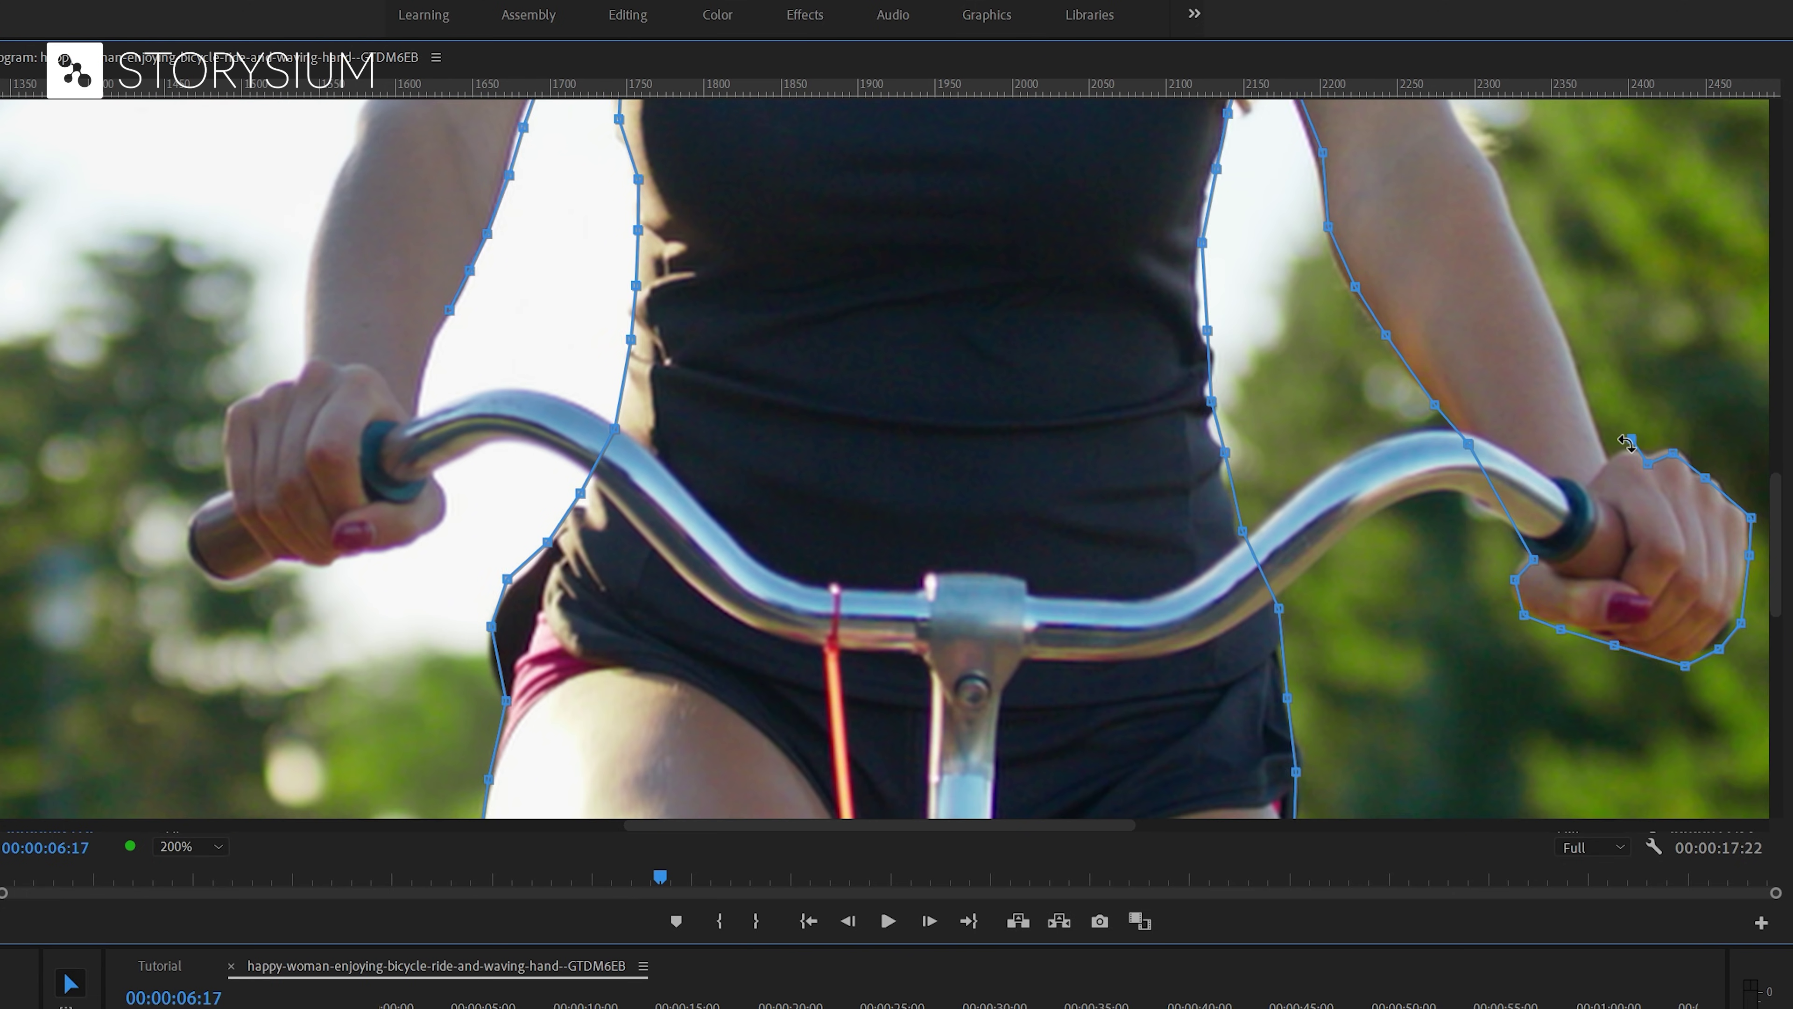
pyautogui.scroll(12, 1441, 568)
pyautogui.scroll(3, 1093, 569)
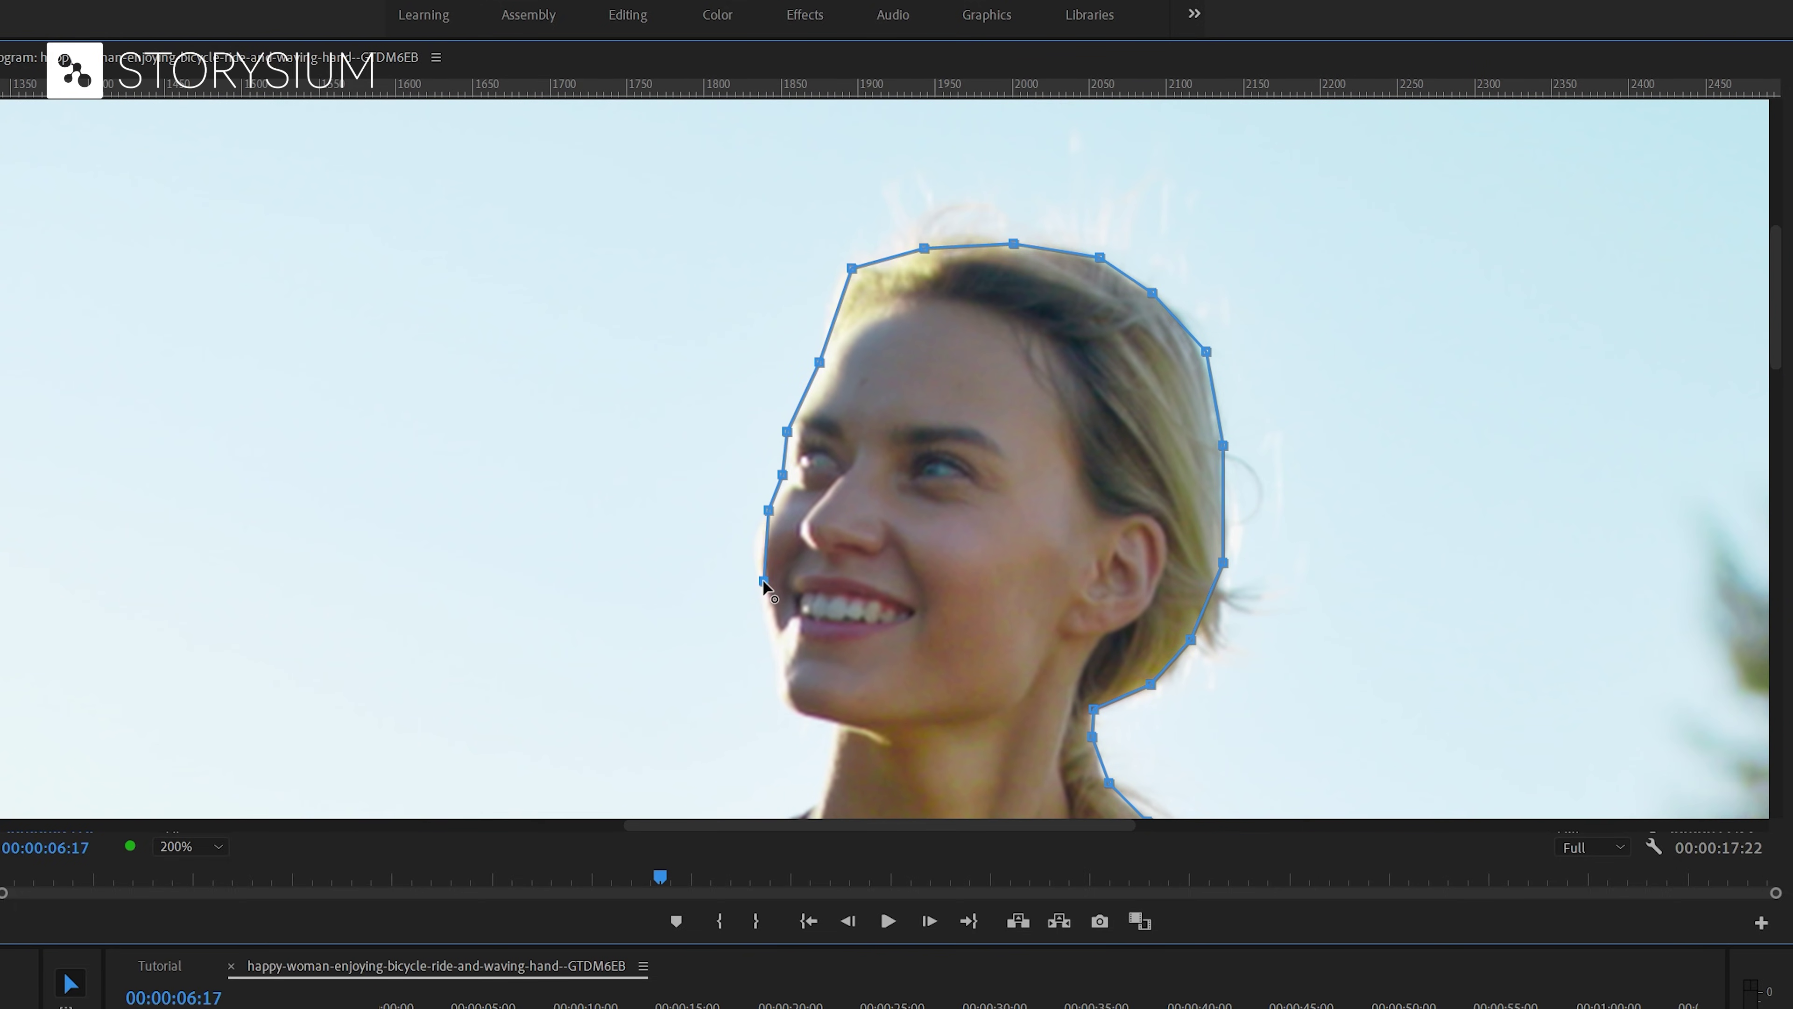
pyautogui.scroll(-9, 411, 590)
pyautogui.scroll(-5, 227, 749)
pyautogui.scroll(-5, 431, 412)
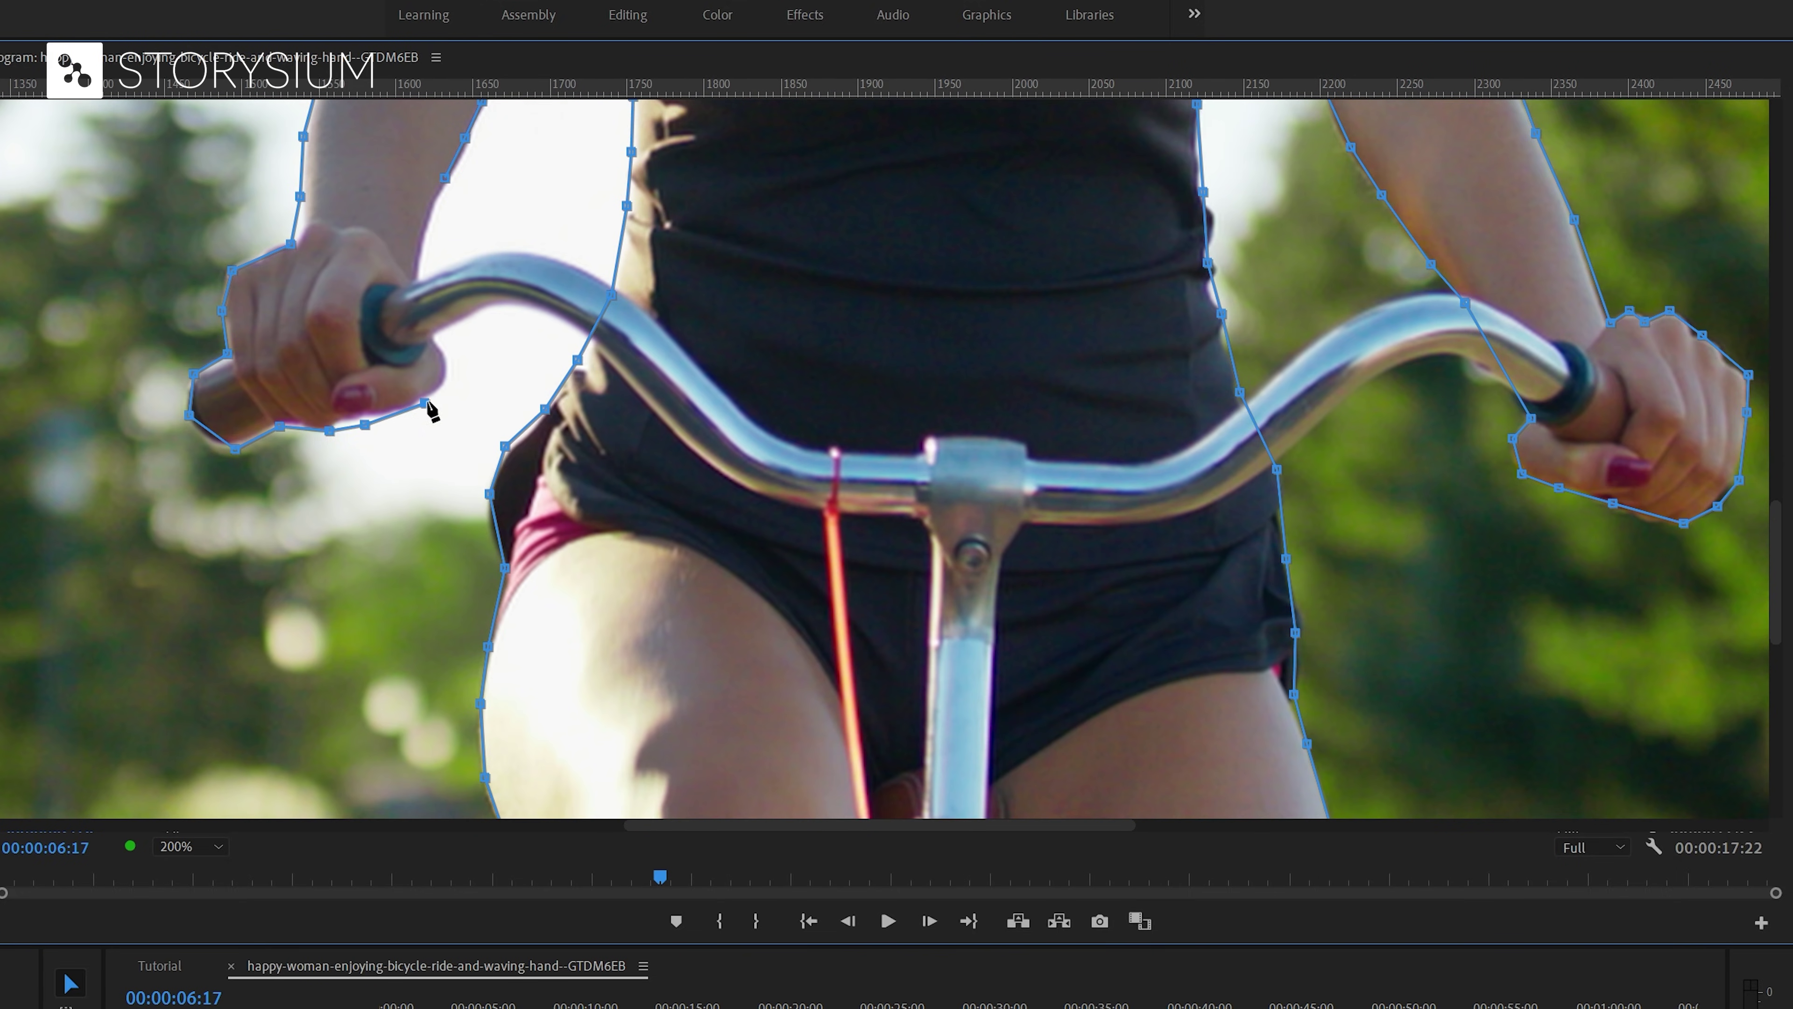
pyautogui.click(429, 323)
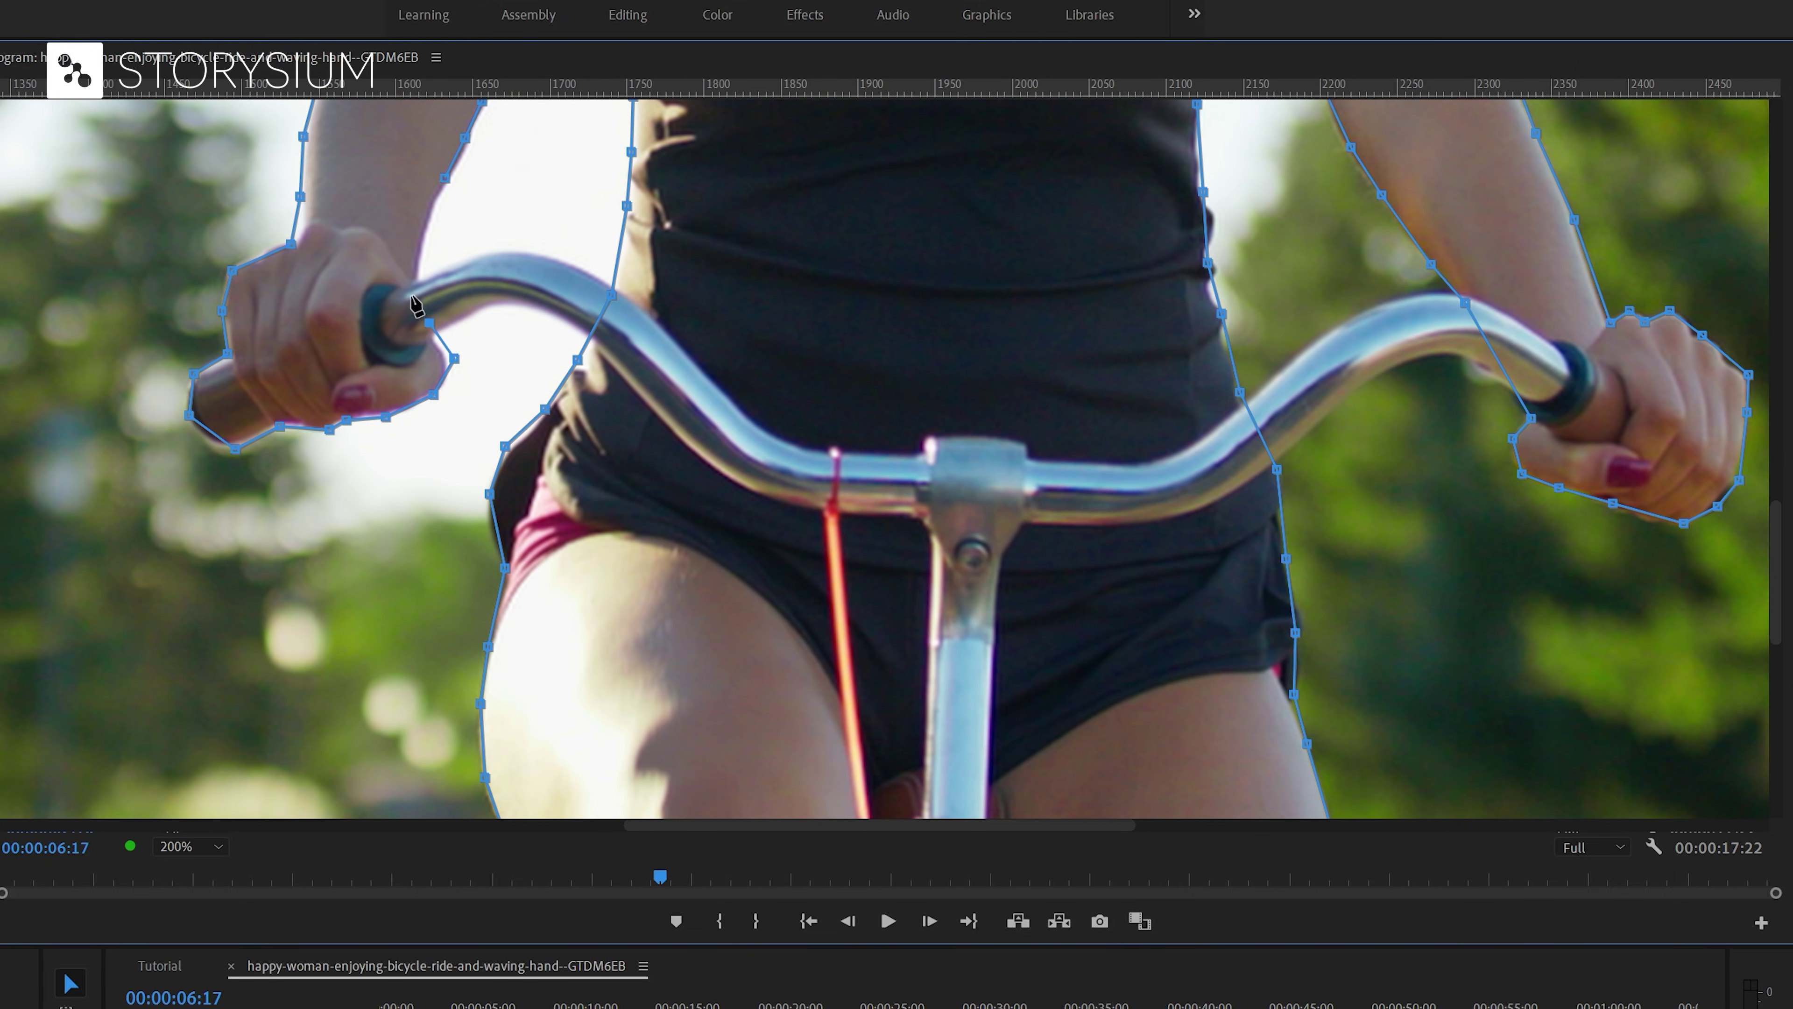
pyautogui.click(416, 261)
pyautogui.click(444, 179)
pyautogui.click(207, 849)
pyautogui.click(209, 869)
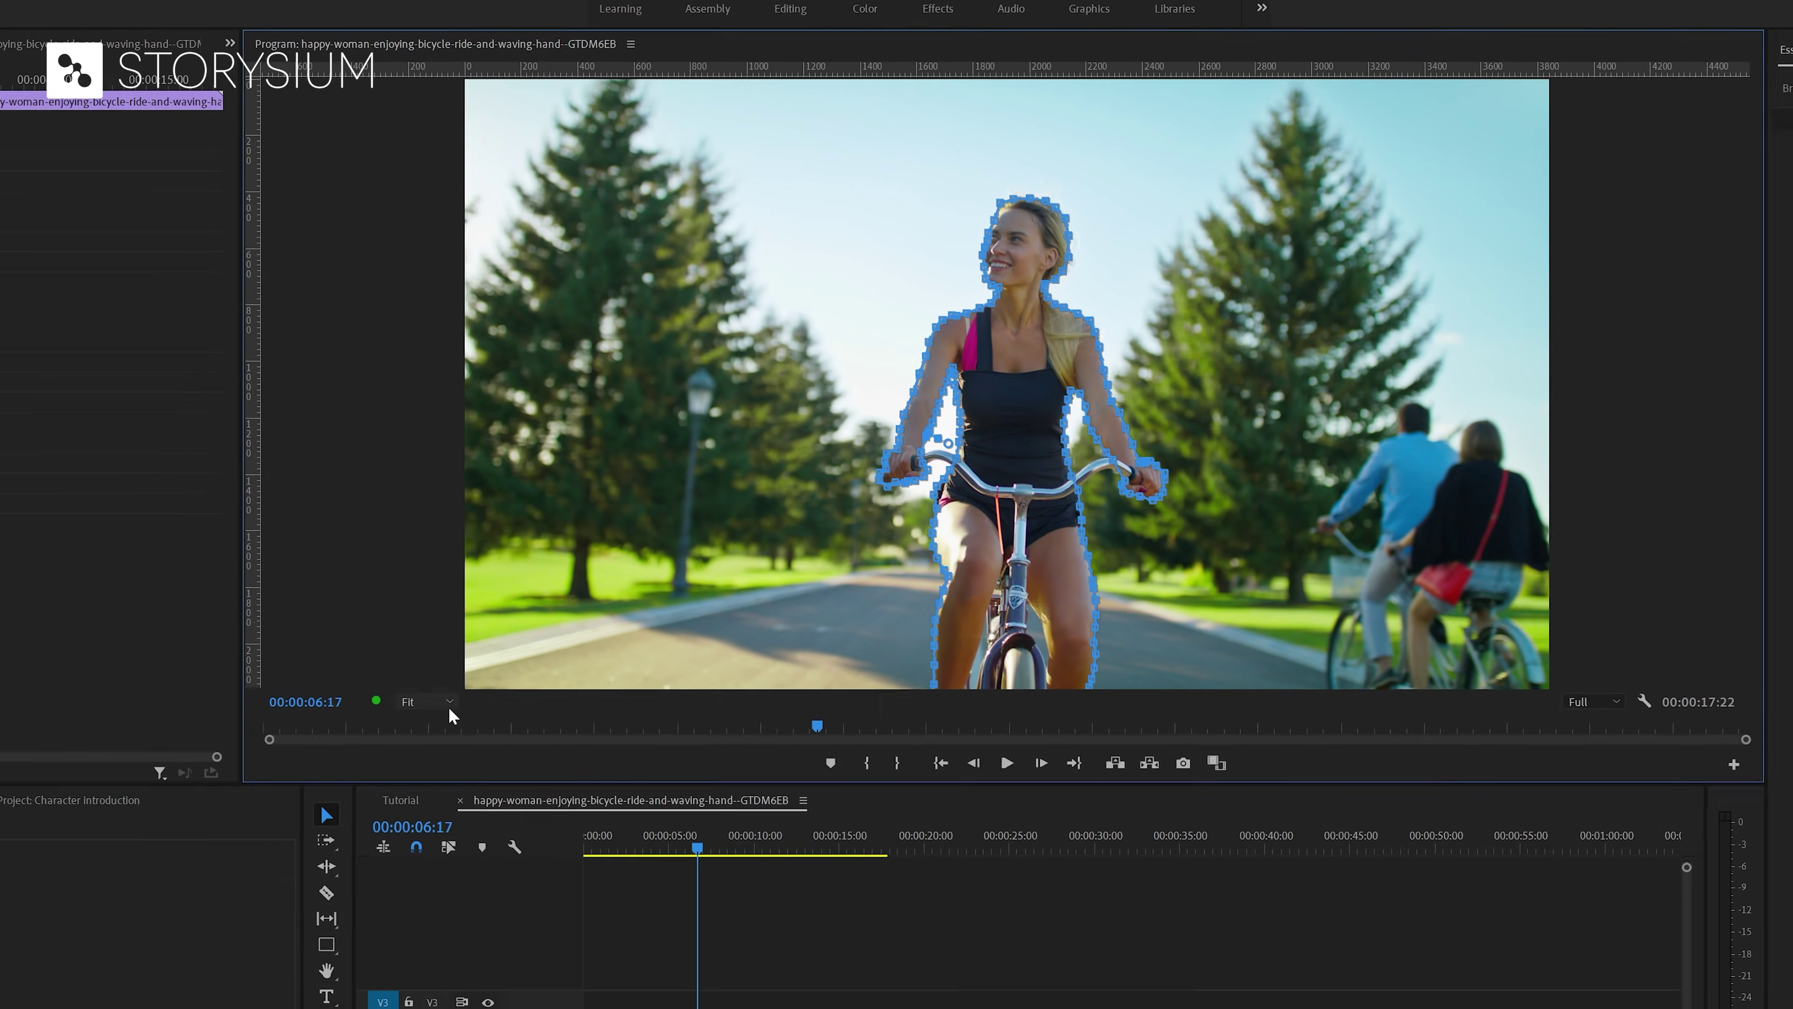
# - At 200% monitor zoom, draw Mask (2) around the left handlebar section
pyautogui.click(190, 847)
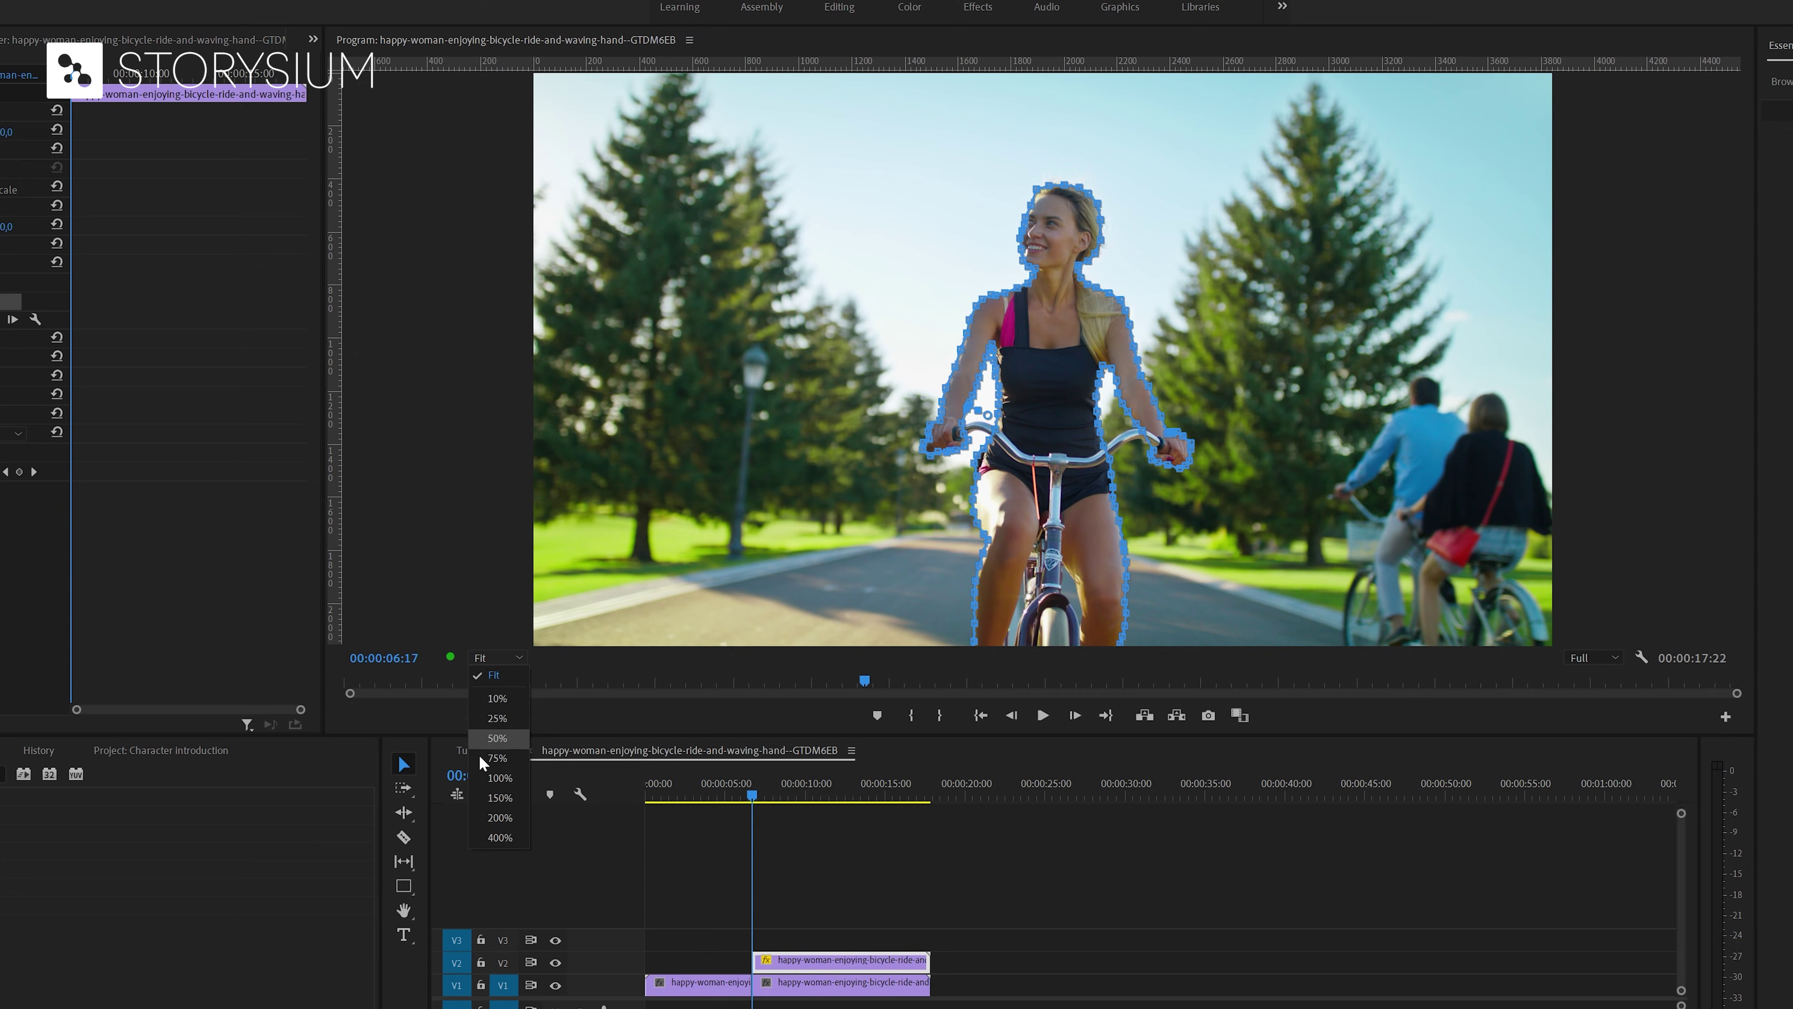
pyautogui.click(498, 817)
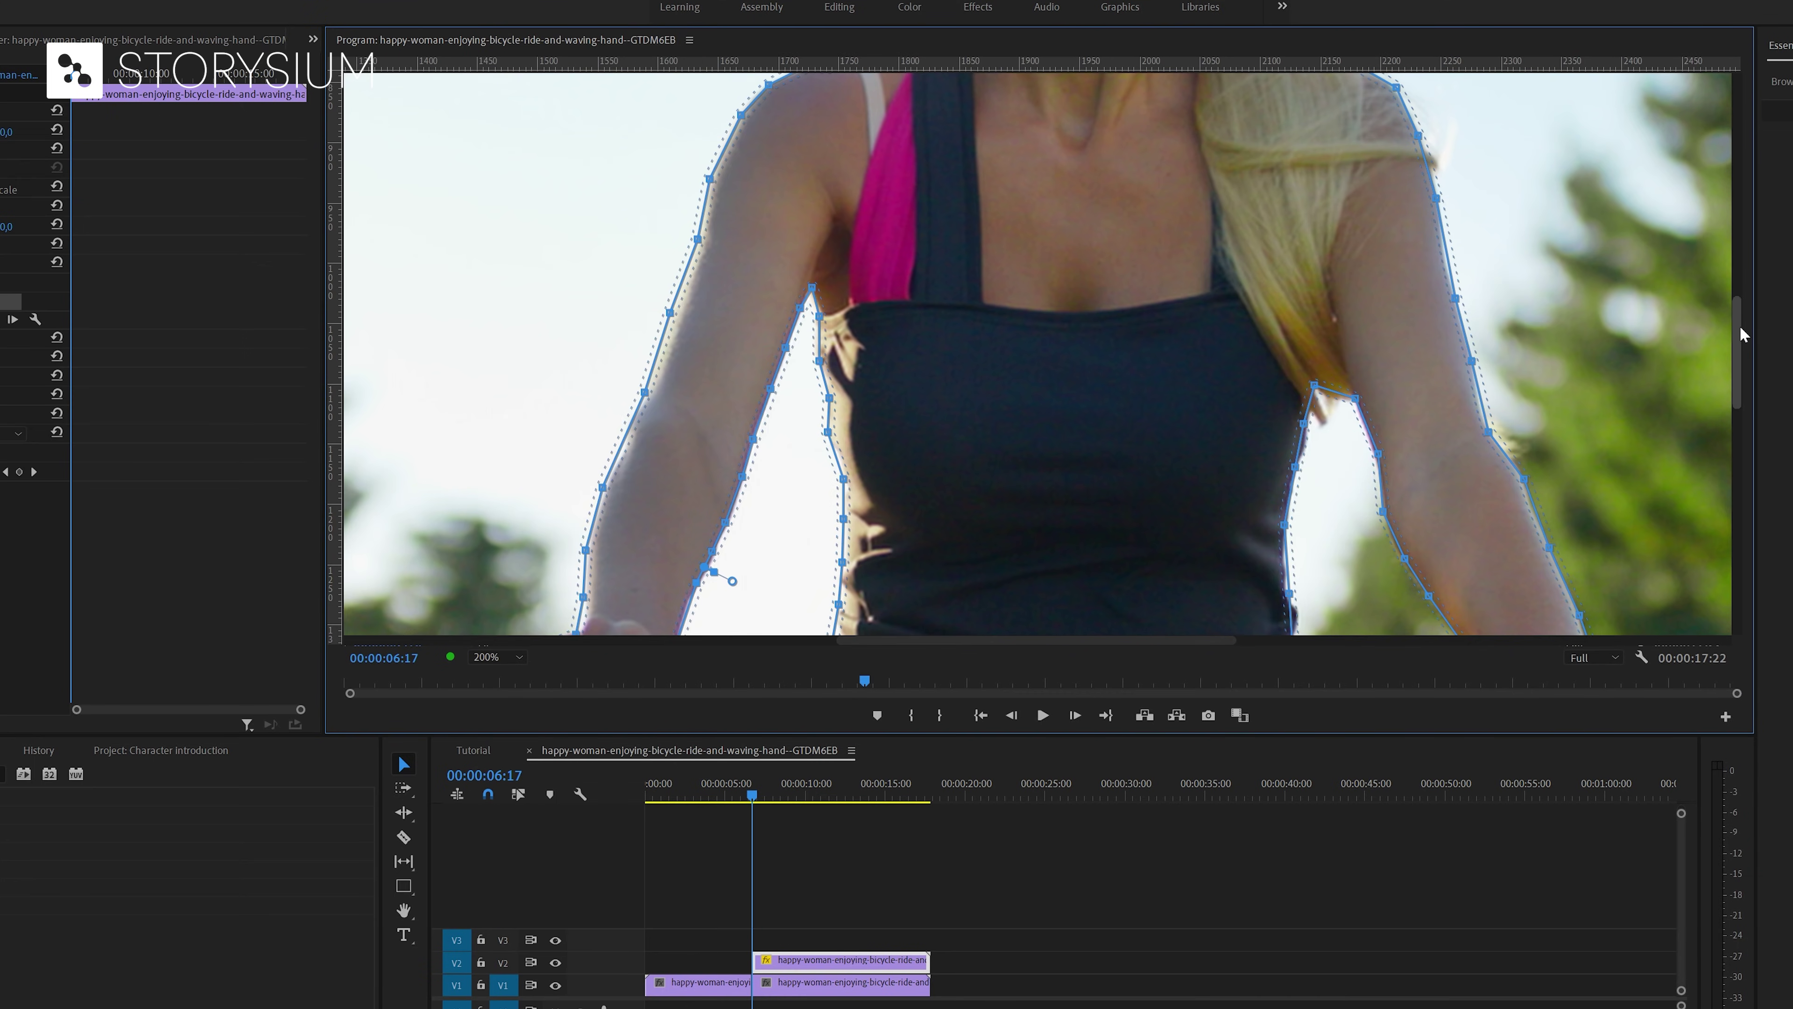
pyautogui.moveTo(1739, 332); pyautogui.dragTo(1735, 380)
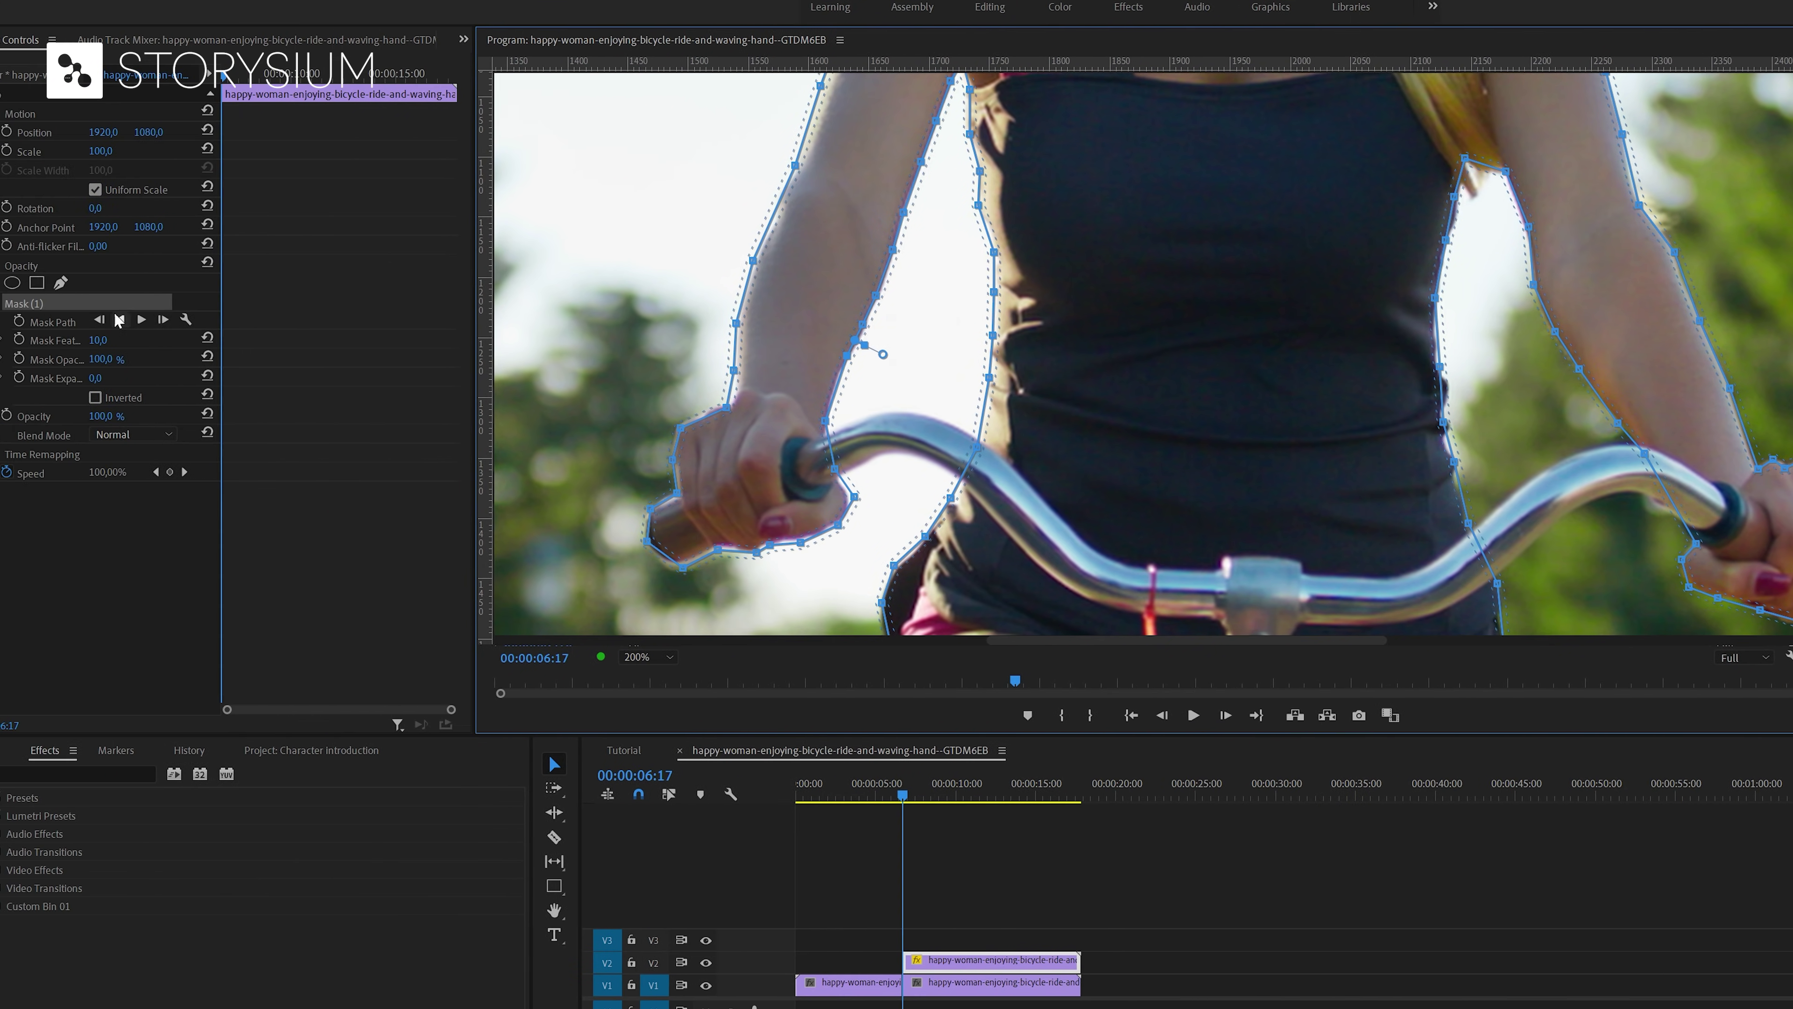
pyautogui.click(98, 282)
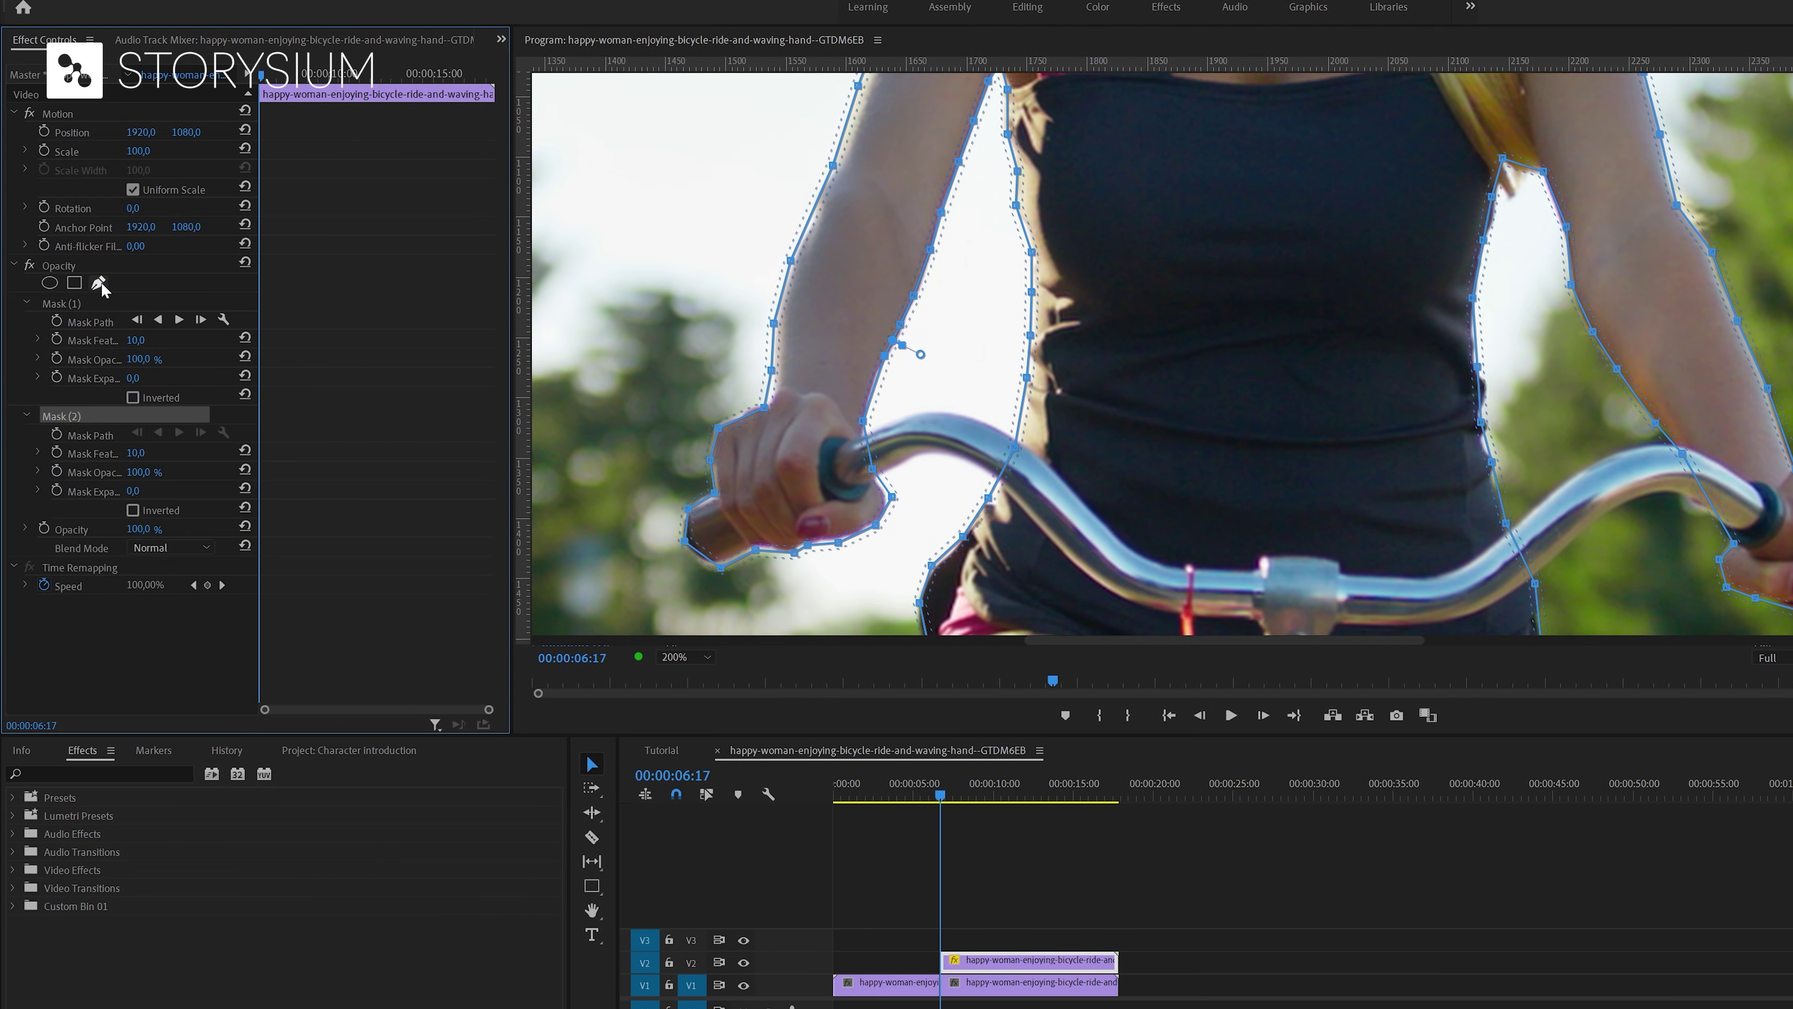
pyautogui.click(855, 440)
pyautogui.click(900, 420)
pyautogui.click(955, 412)
pyautogui.click(1001, 431)
pyautogui.click(939, 453)
pyautogui.click(860, 491)
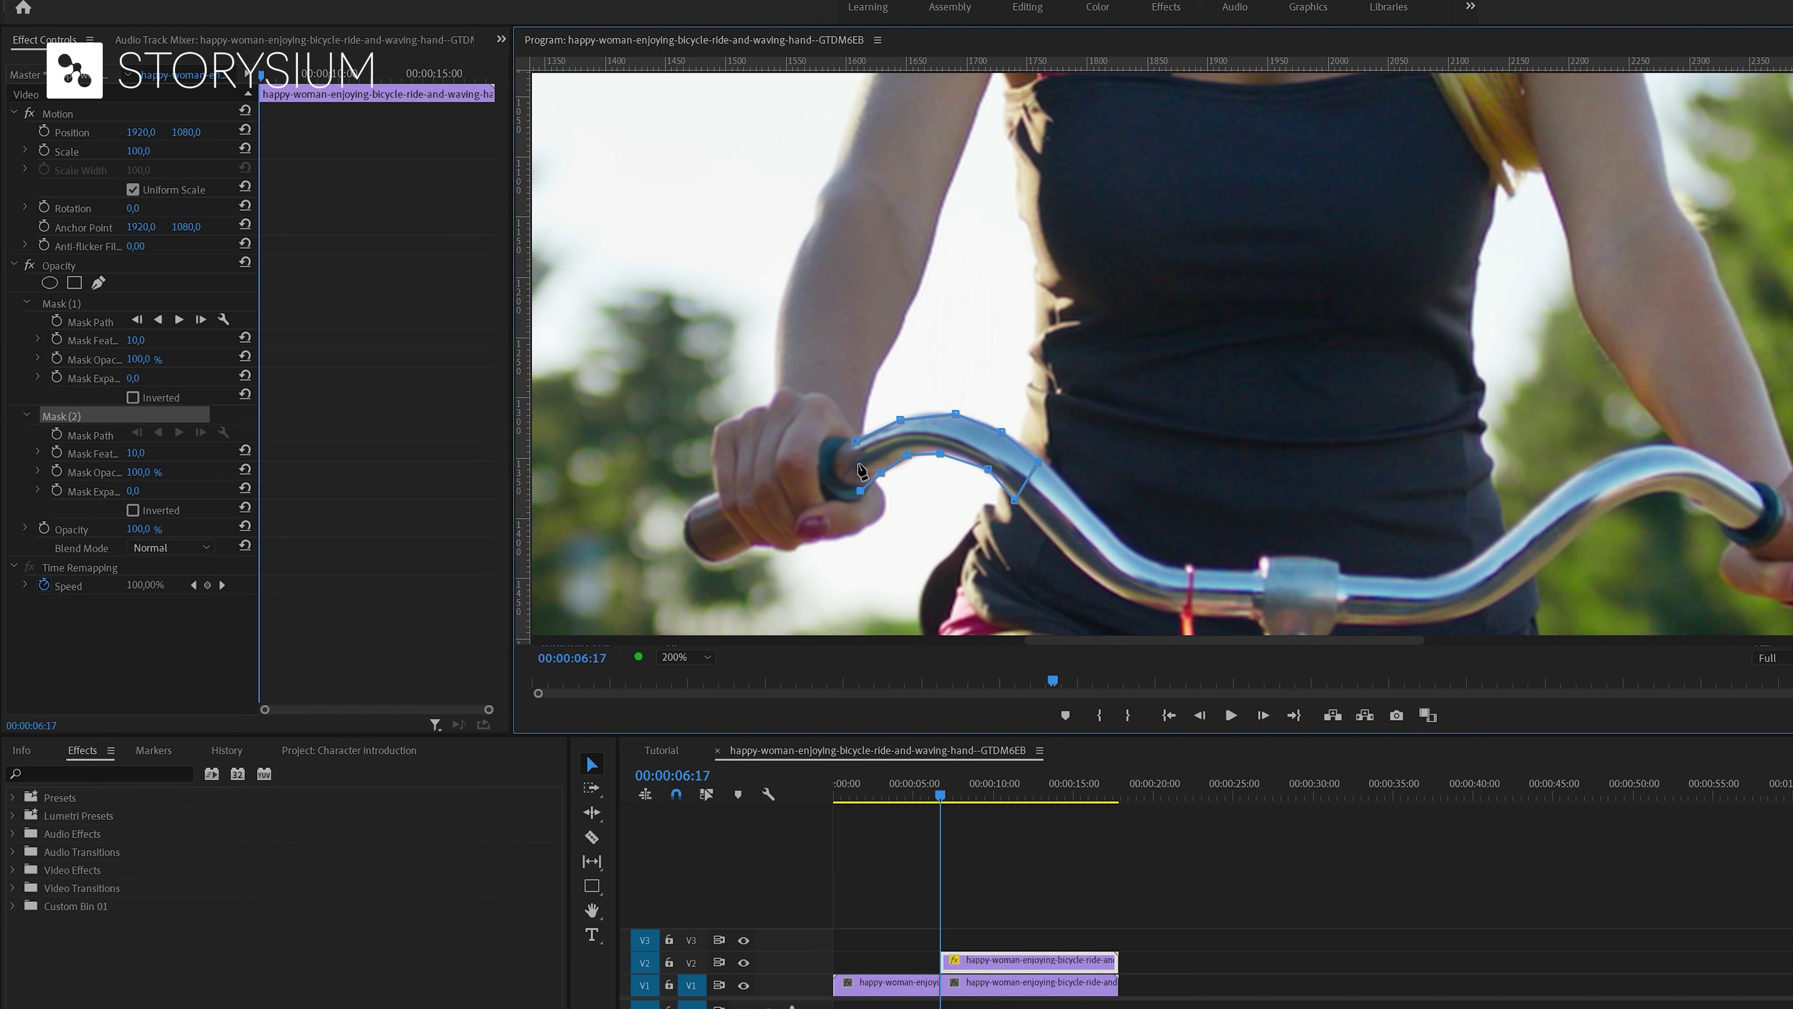
pyautogui.click(856, 444)
# - Draw Mask (3) tracing around the right handlebar section
pyautogui.click(98, 282)
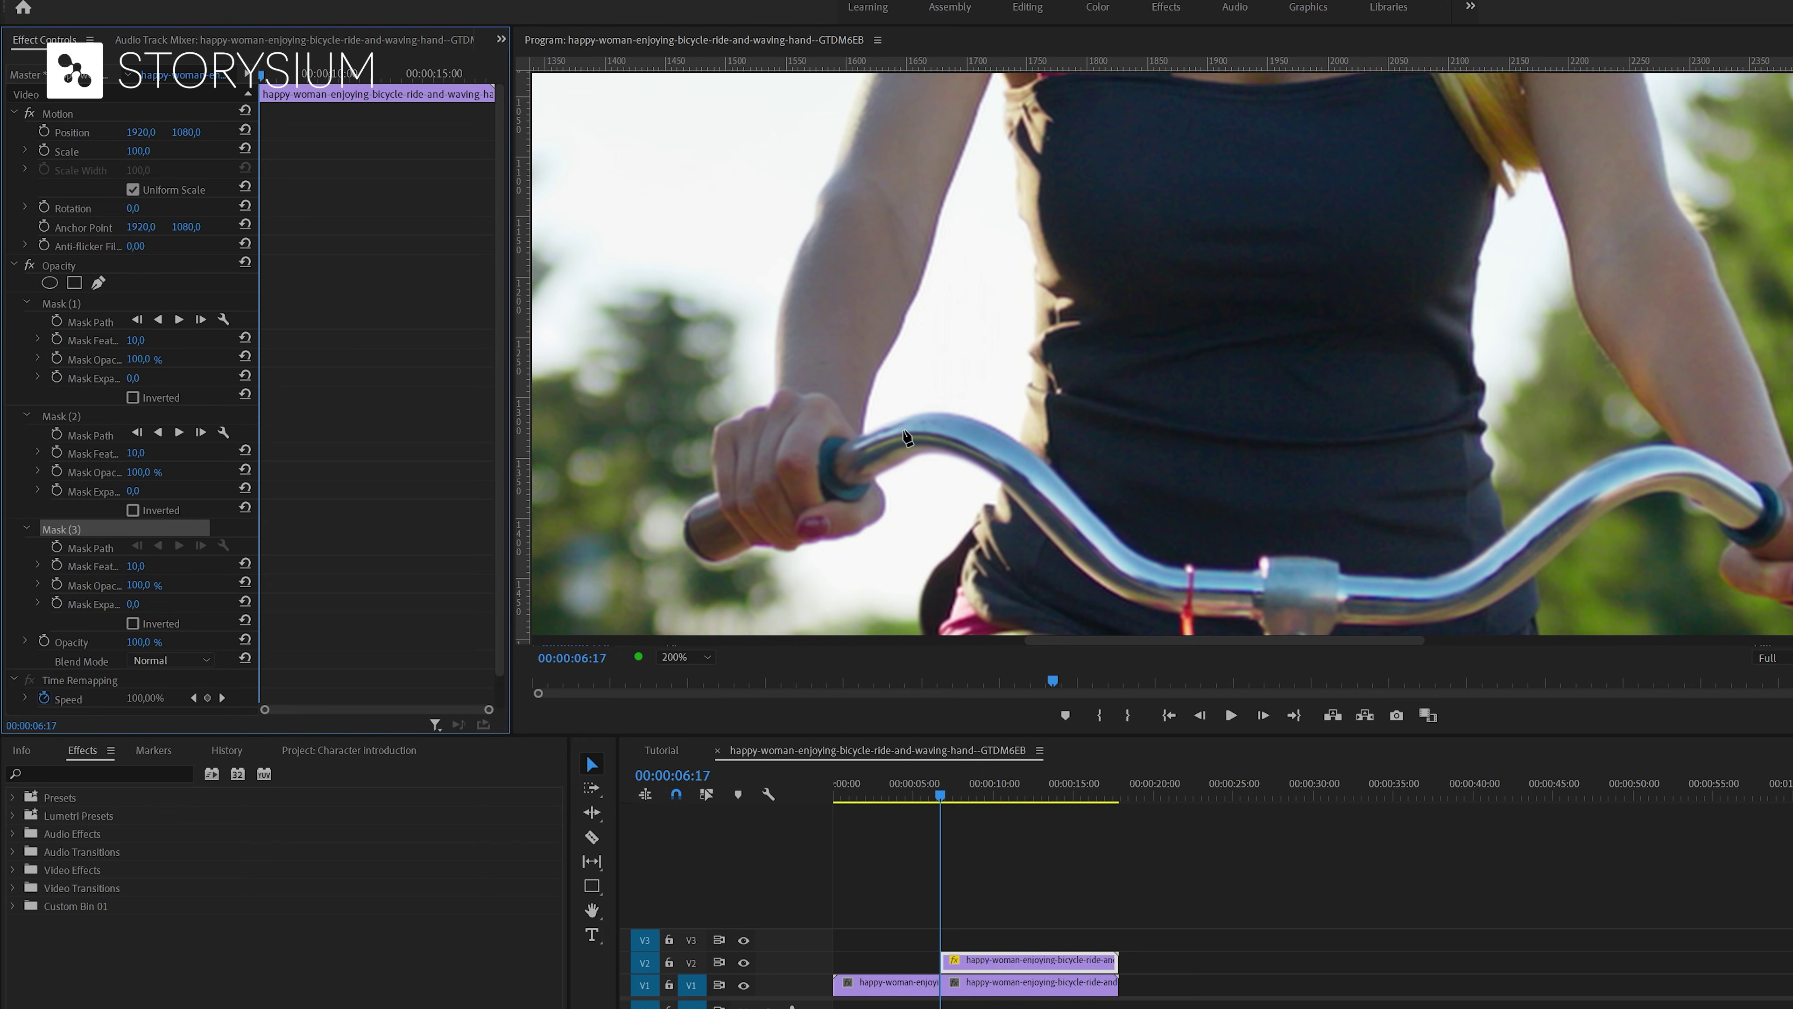
pyautogui.click(1493, 541)
pyautogui.click(1509, 592)
pyautogui.click(1649, 492)
pyautogui.click(1691, 494)
pyautogui.click(1717, 520)
pyautogui.click(1746, 531)
pyautogui.click(1762, 500)
pyautogui.click(1730, 470)
pyautogui.click(1657, 443)
pyautogui.click(1600, 460)
pyautogui.click(1566, 479)
pyautogui.click(1542, 502)
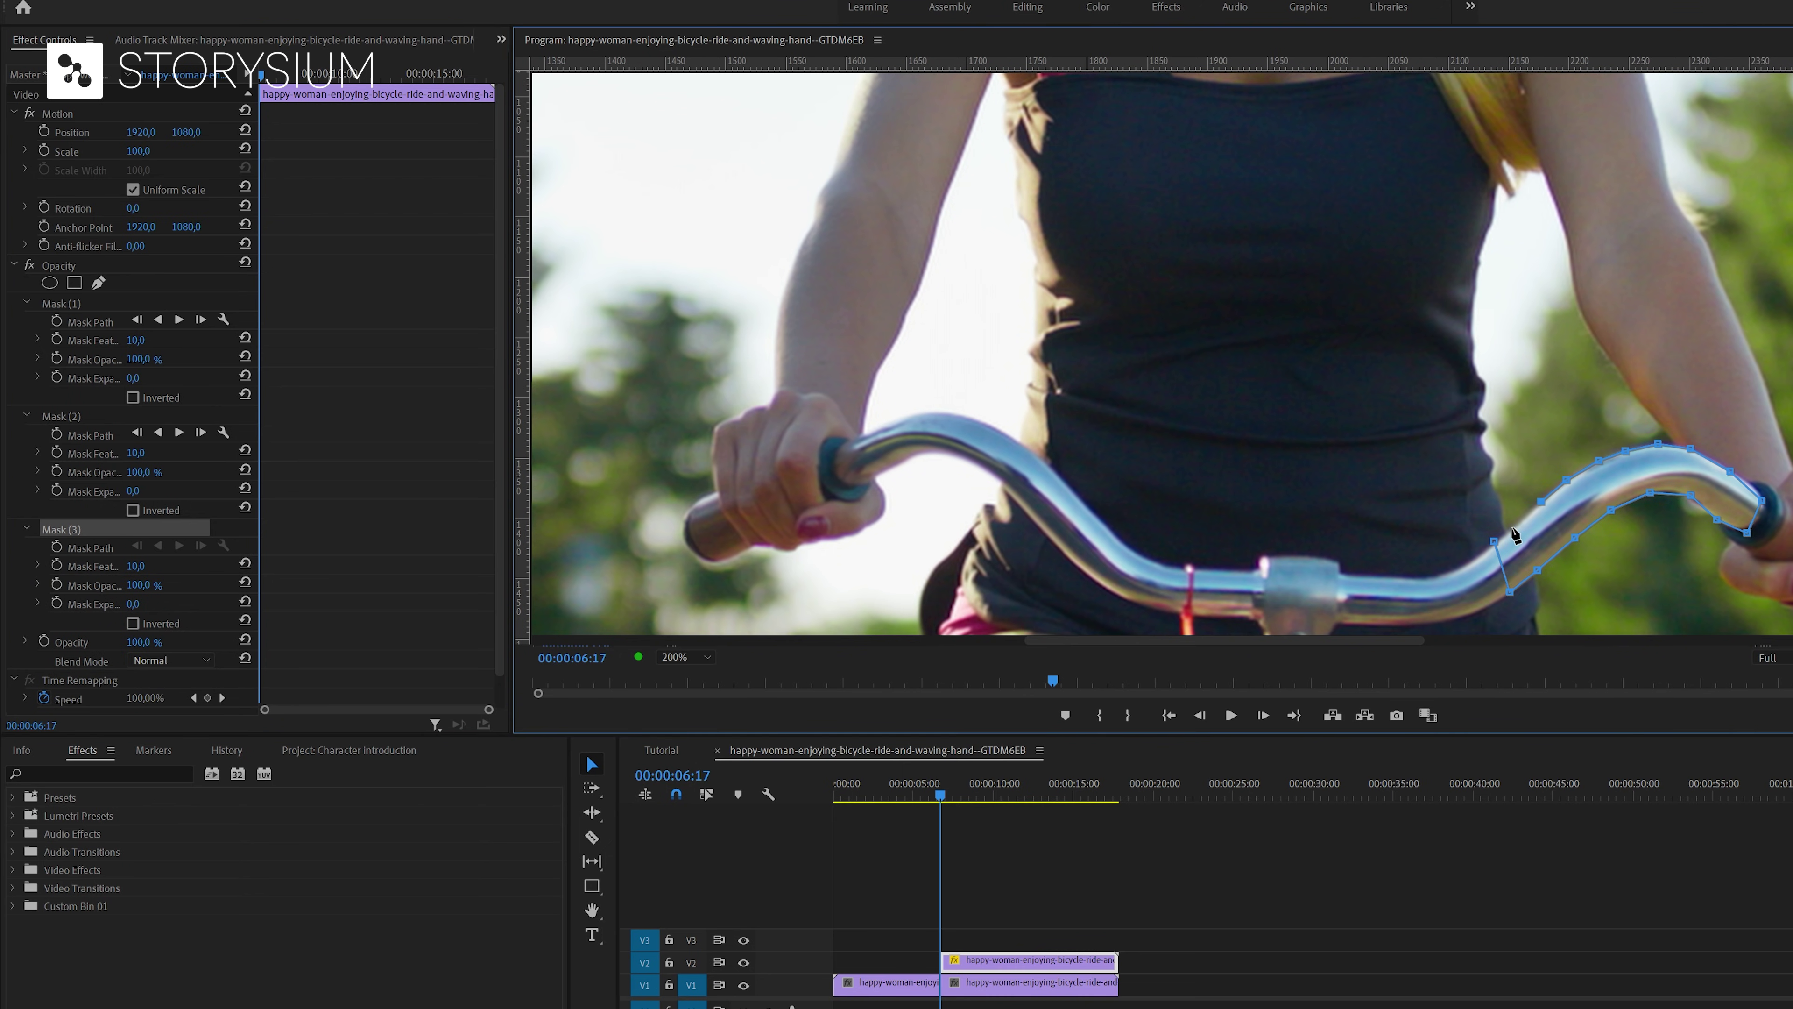
pyautogui.click(1495, 540)
pyautogui.click(683, 655)
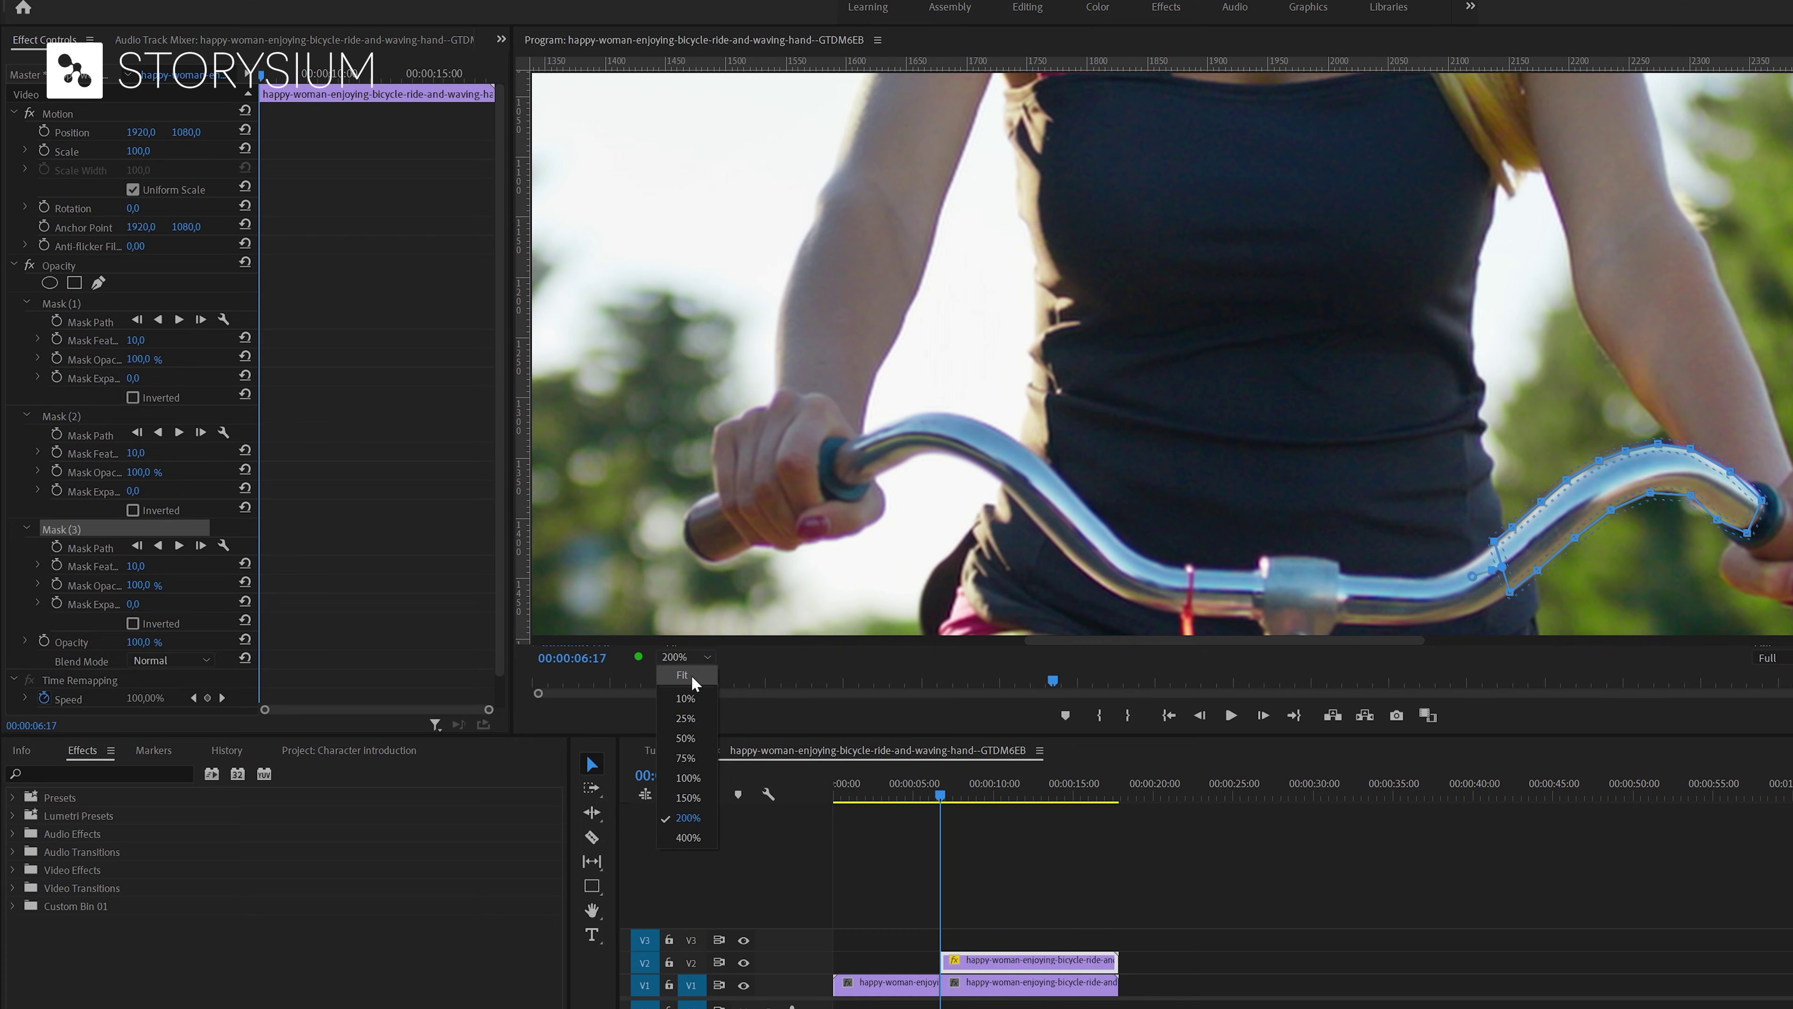
# - Set the monitor to Fit and give Mask (1), Mask (2) and Mask (3) a feather of 0
pyautogui.click(682, 675)
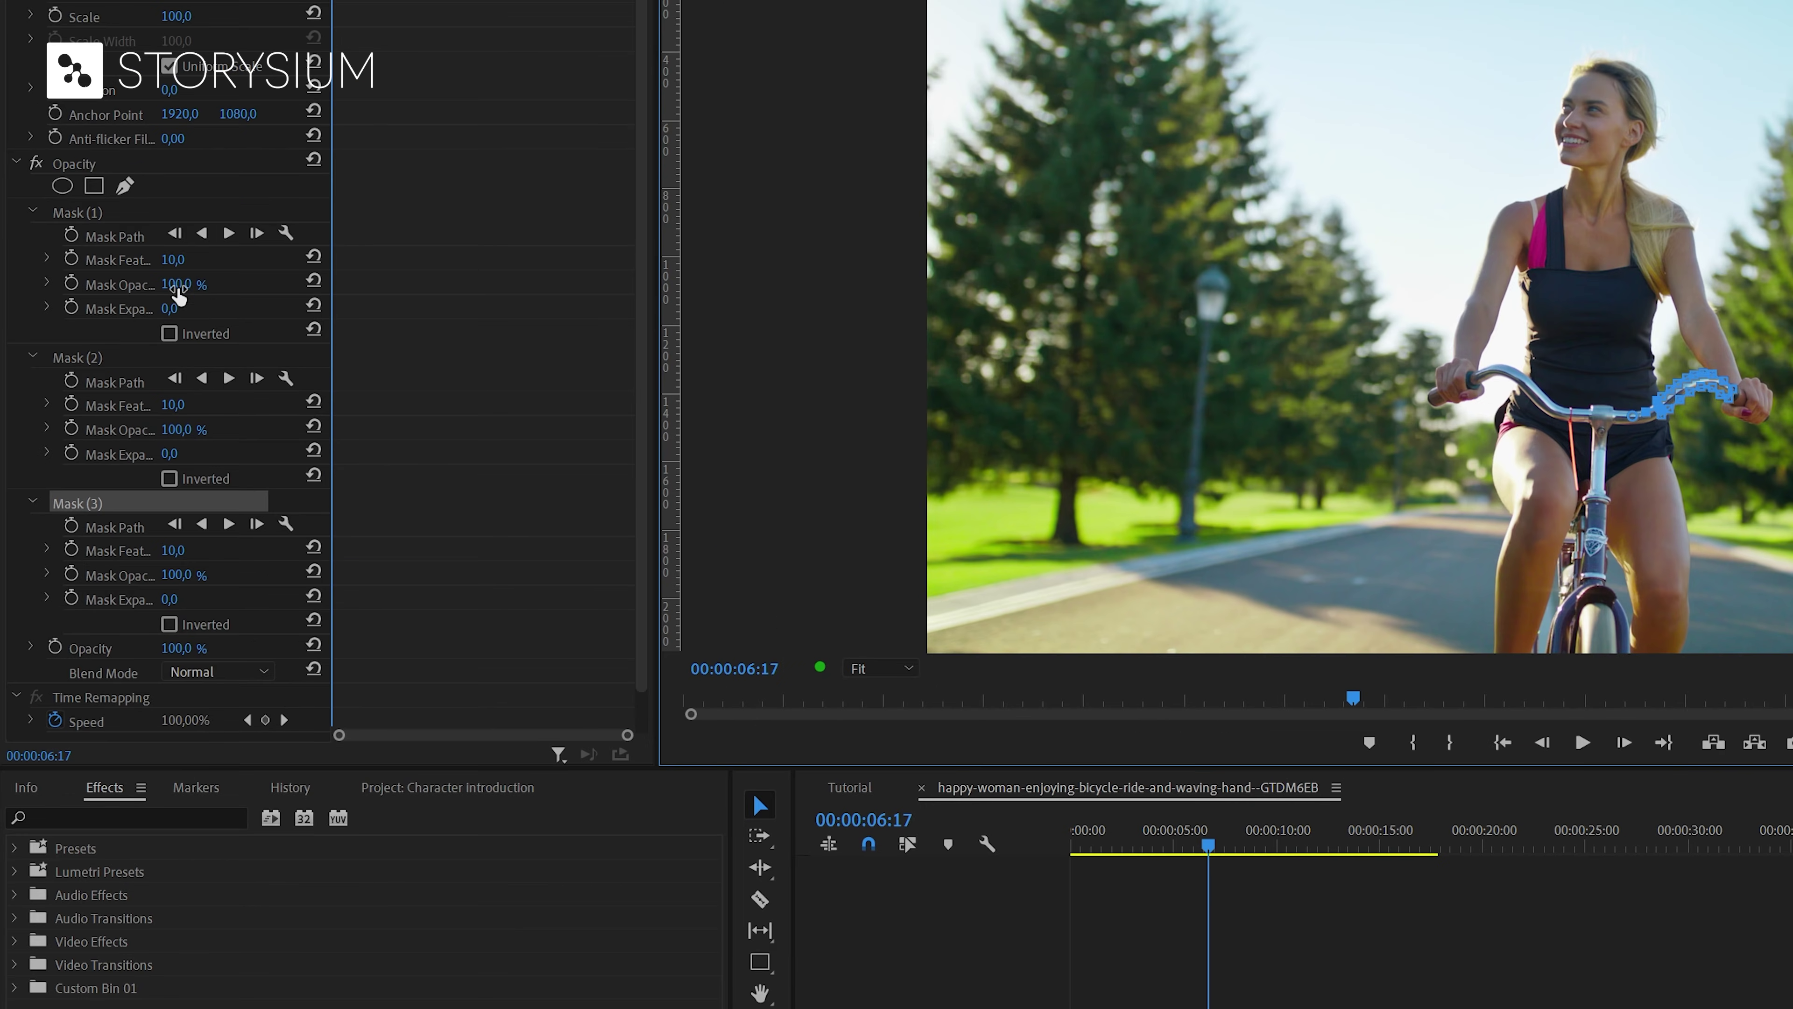
pyautogui.click(187, 259)
pyautogui.write('0')
pyautogui.click(178, 404)
pyautogui.write('0')
pyautogui.click(188, 546)
pyautogui.write('0')
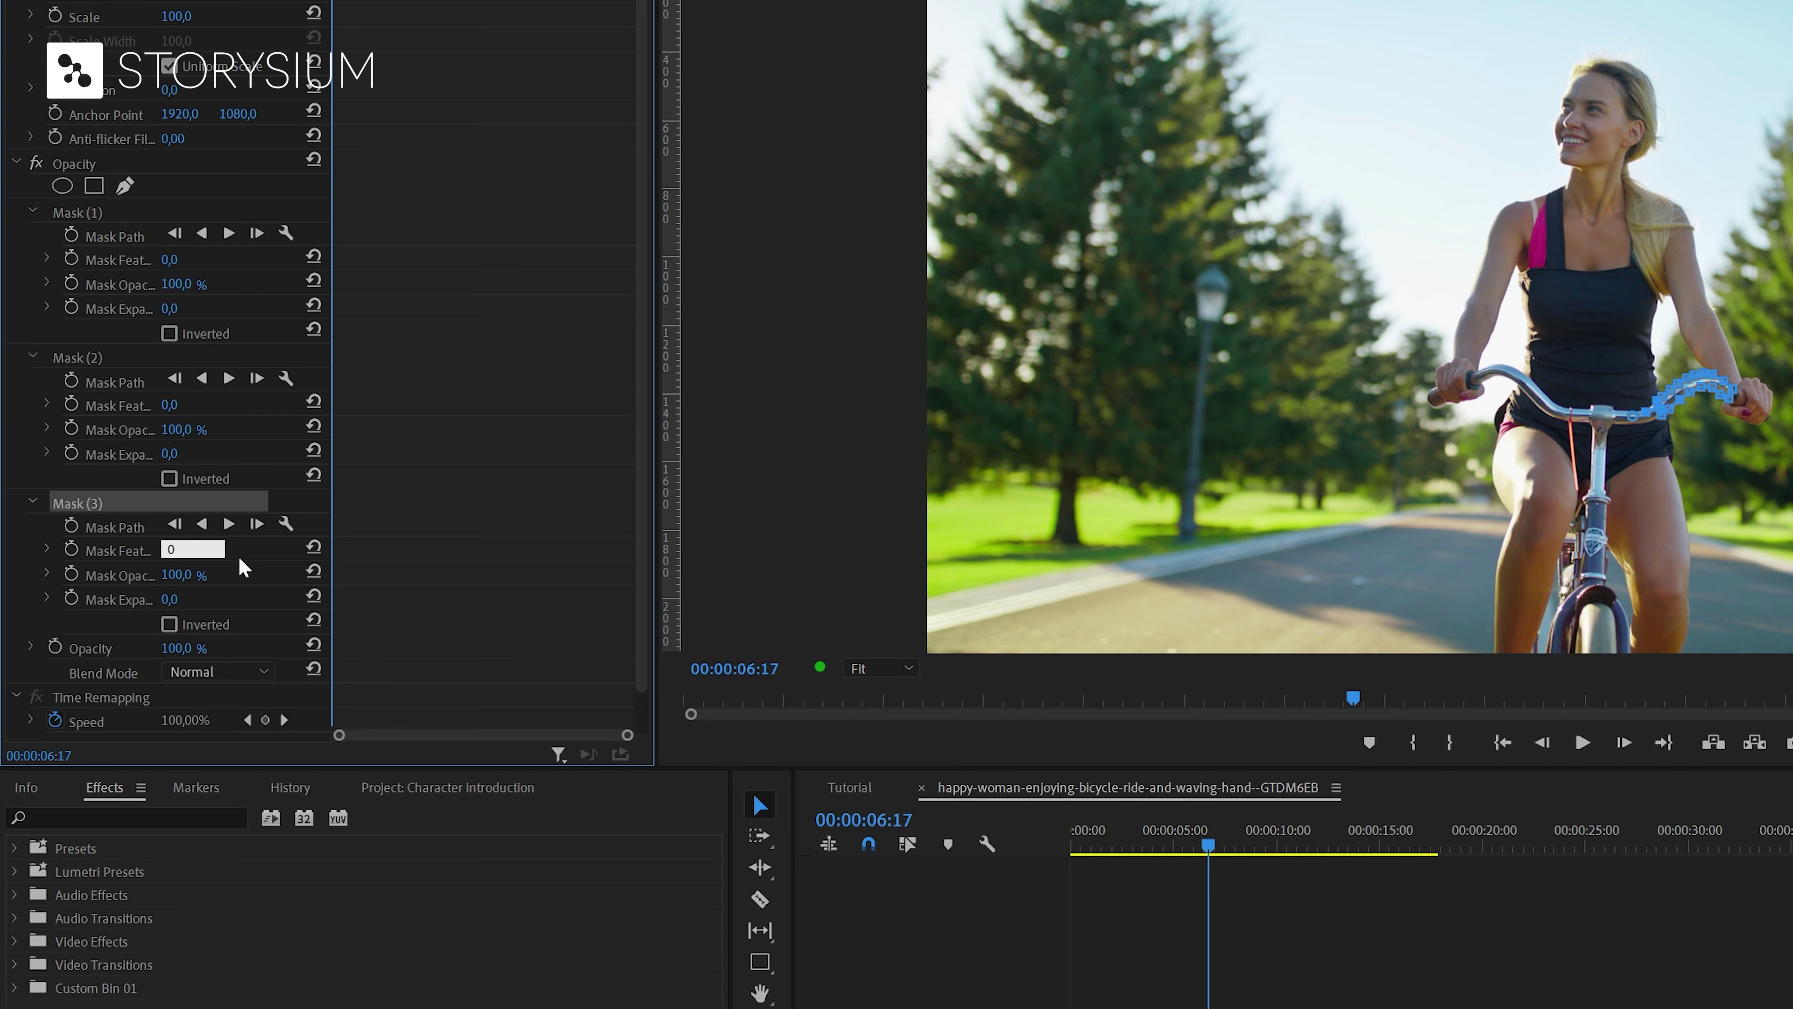
pyautogui.click(240, 558)
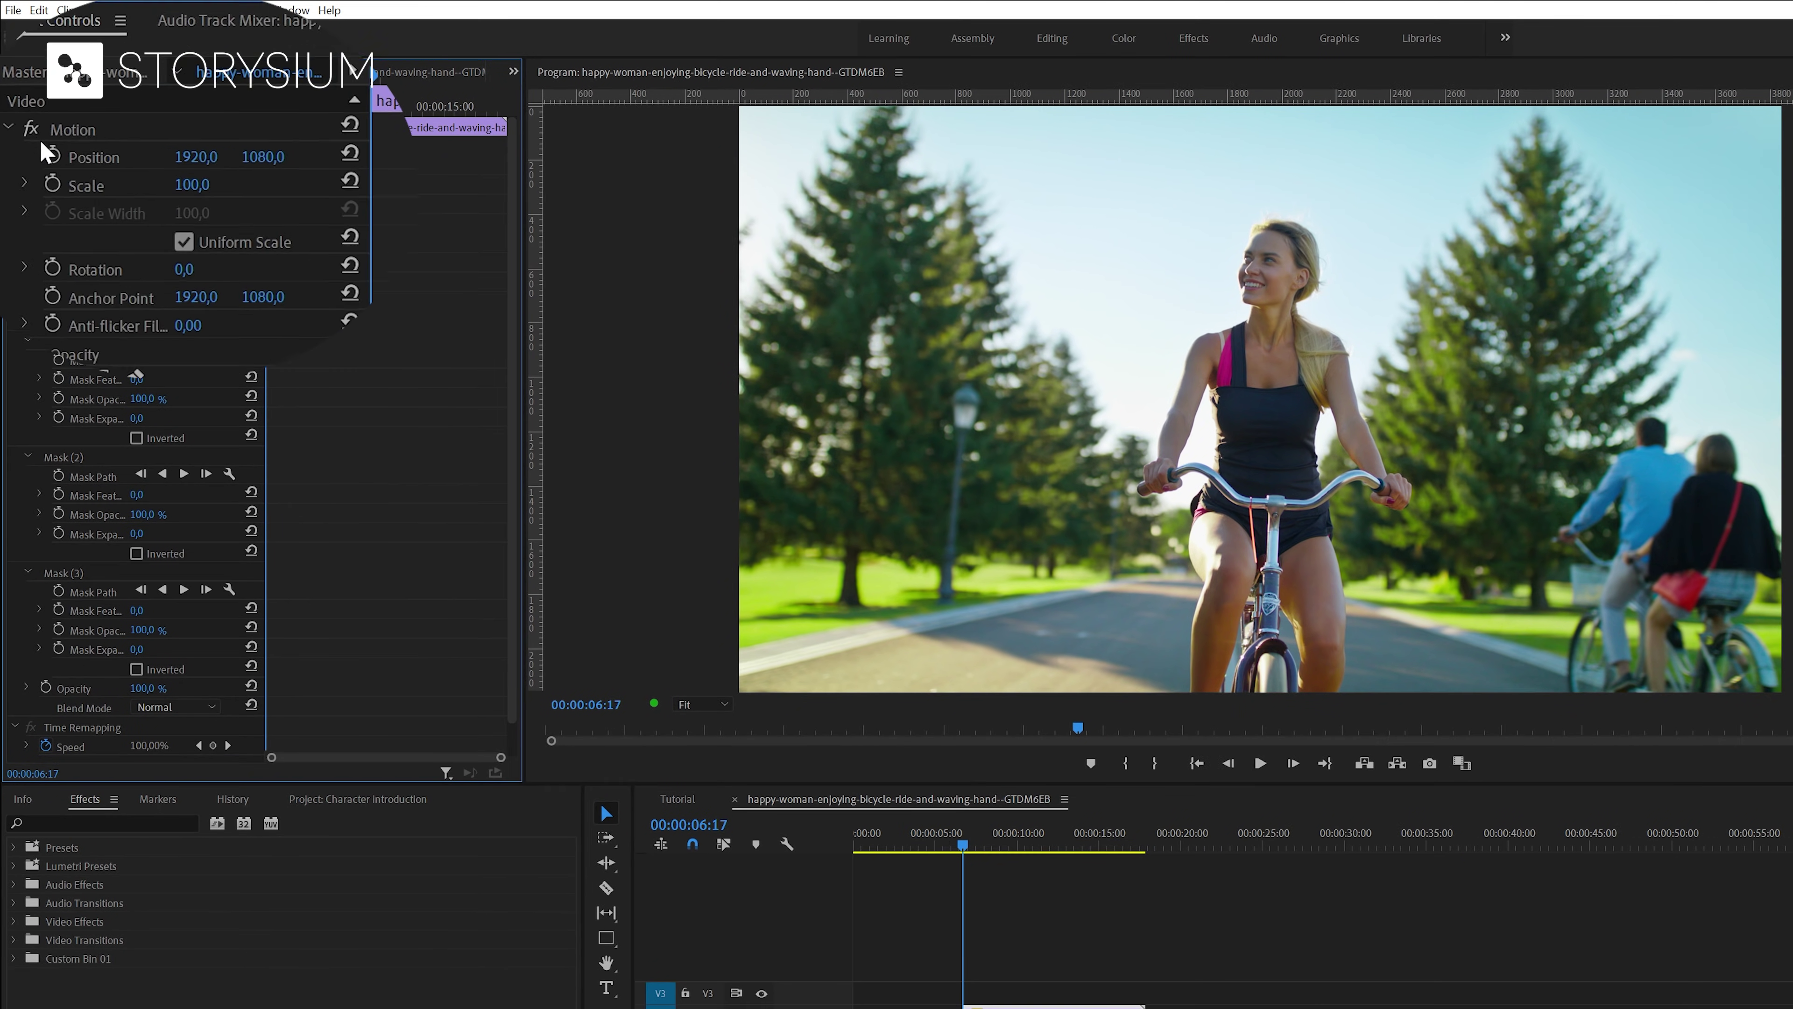
pyautogui.click(51, 153)
# - Keyframe Position and Scale with a zoom to 152 at 00:00:11:10, then shift the keyframes later
pyautogui.click(50, 179)
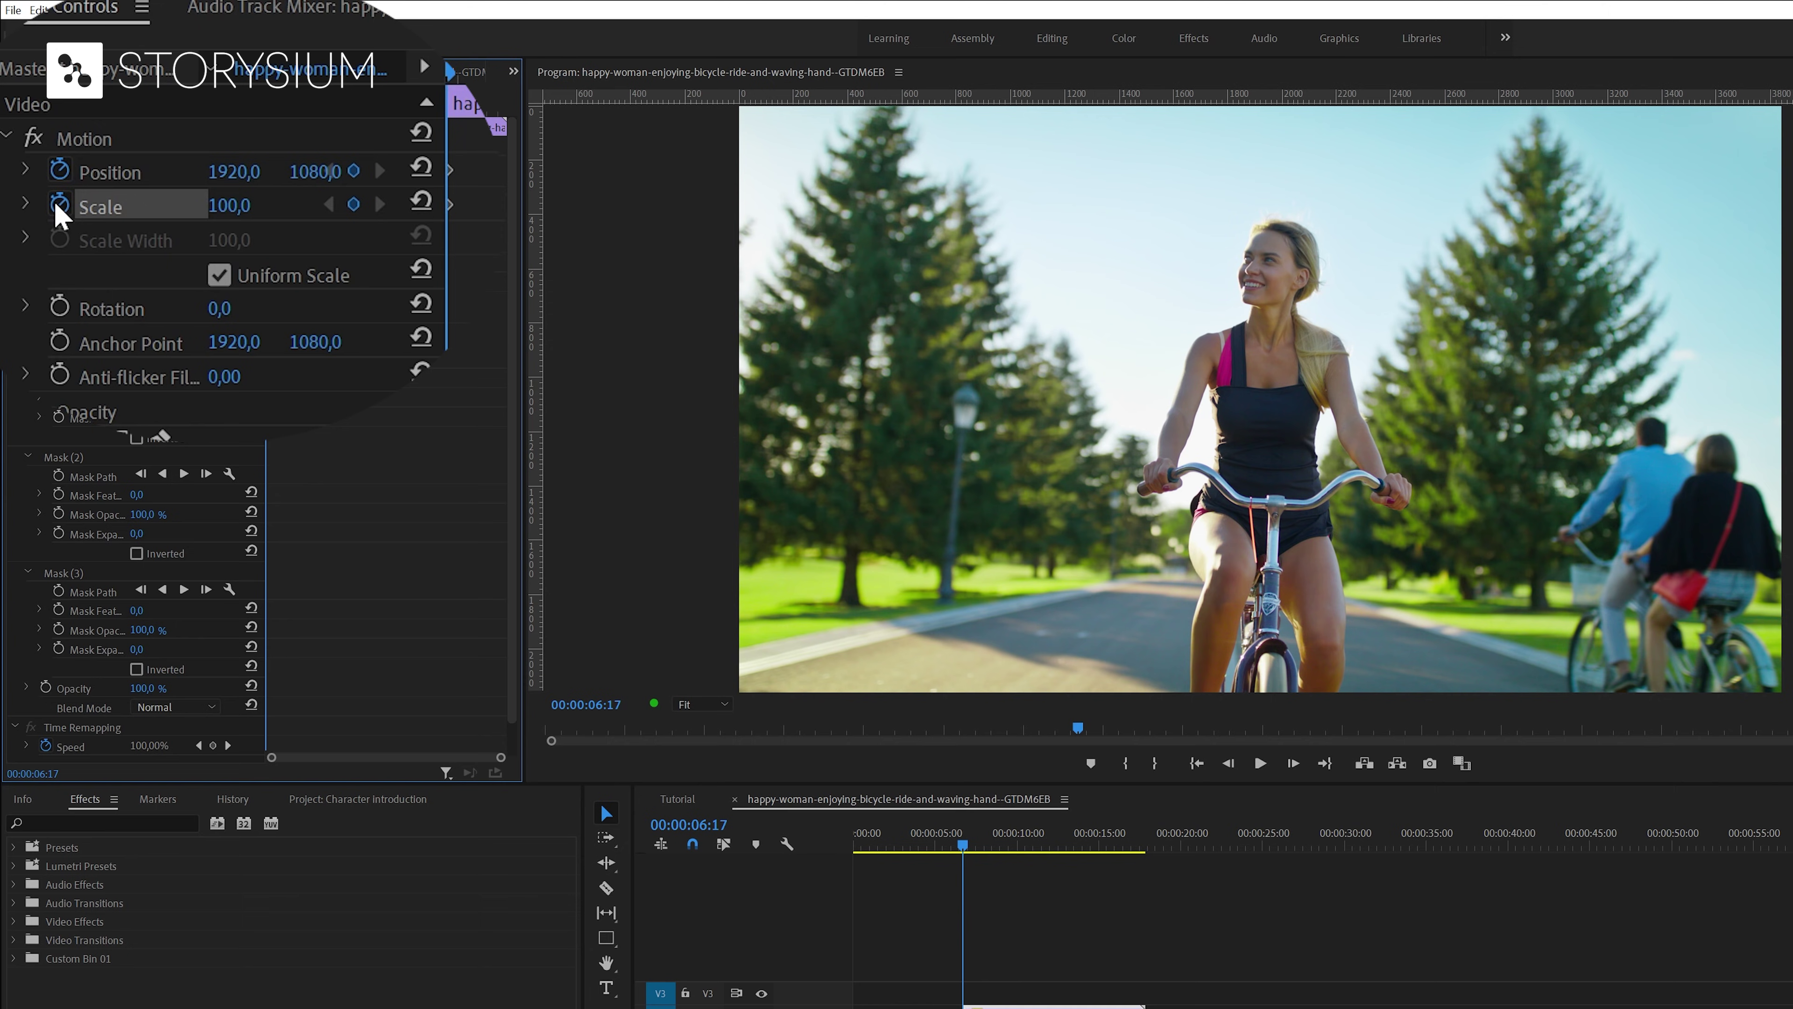
pyautogui.moveTo(268, 107); pyautogui.dragTo(366, 108)
pyautogui.moveTo(230, 205)
pyautogui.mouseDown()
pyautogui.moveTo(257, 205)
pyautogui.moveTo(247, 175)
pyautogui.mouseUp()
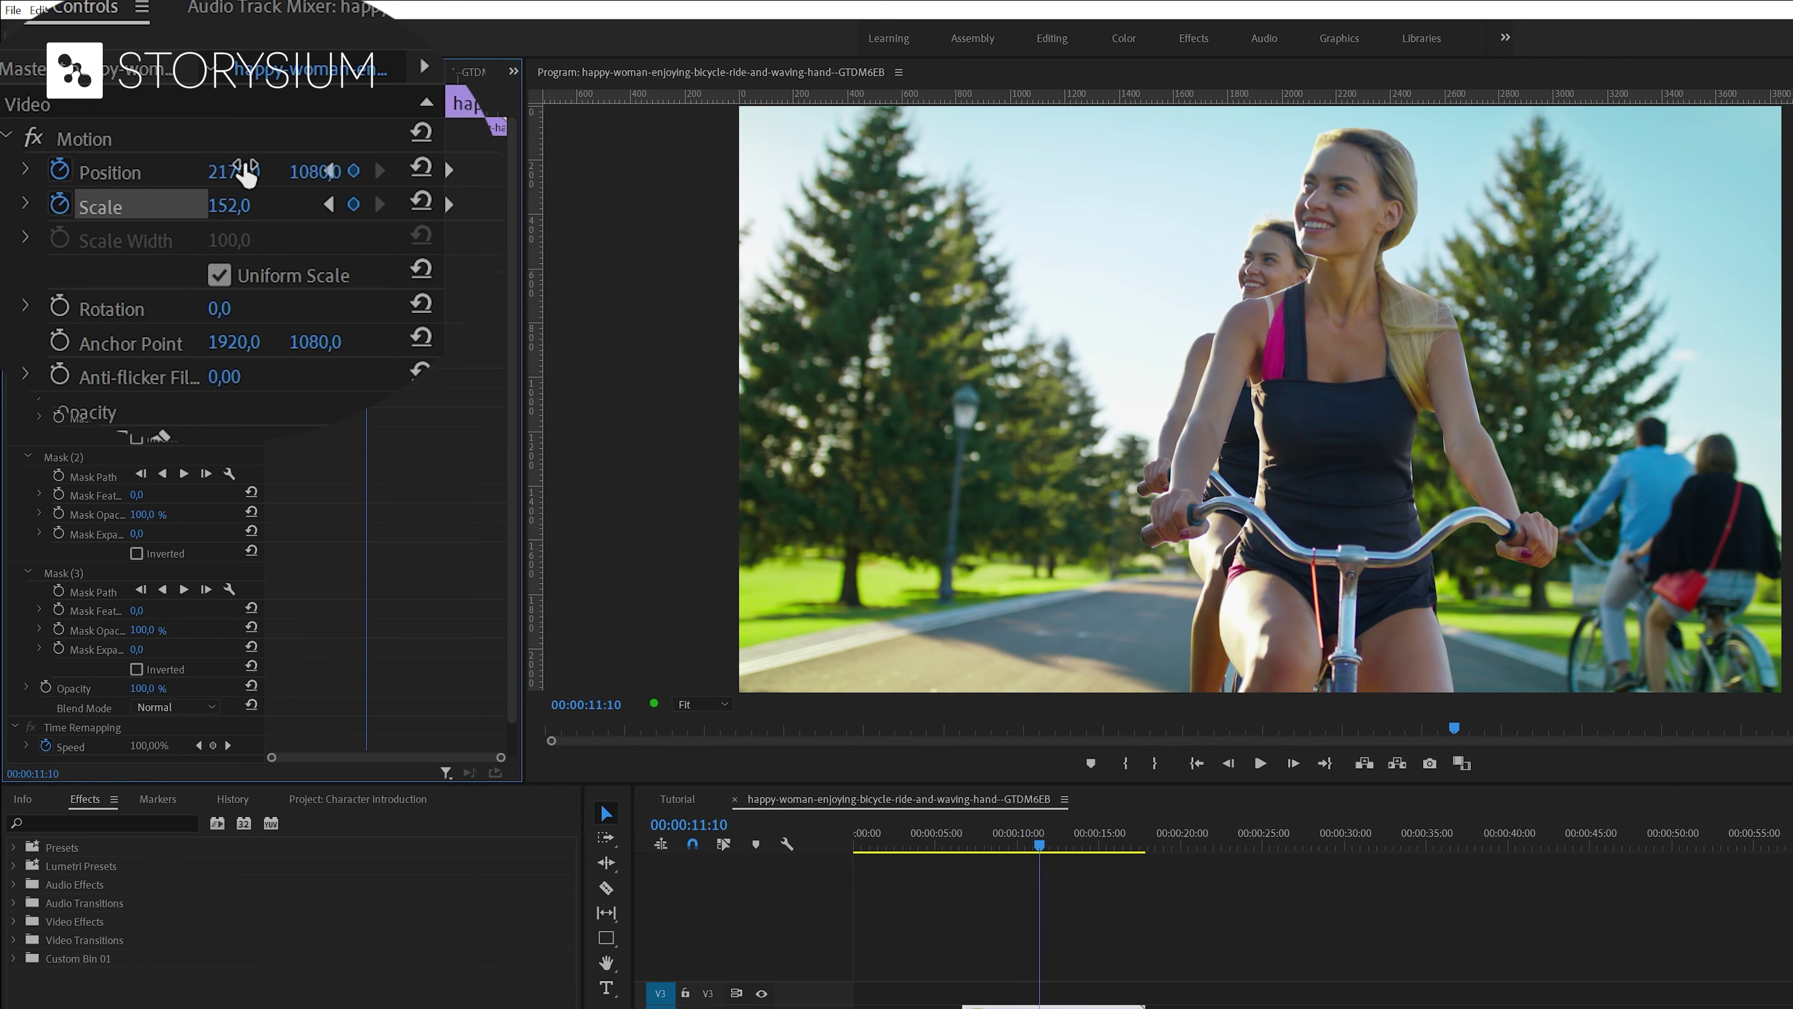
pyautogui.moveTo(350, 155); pyautogui.dragTo(517, 205)
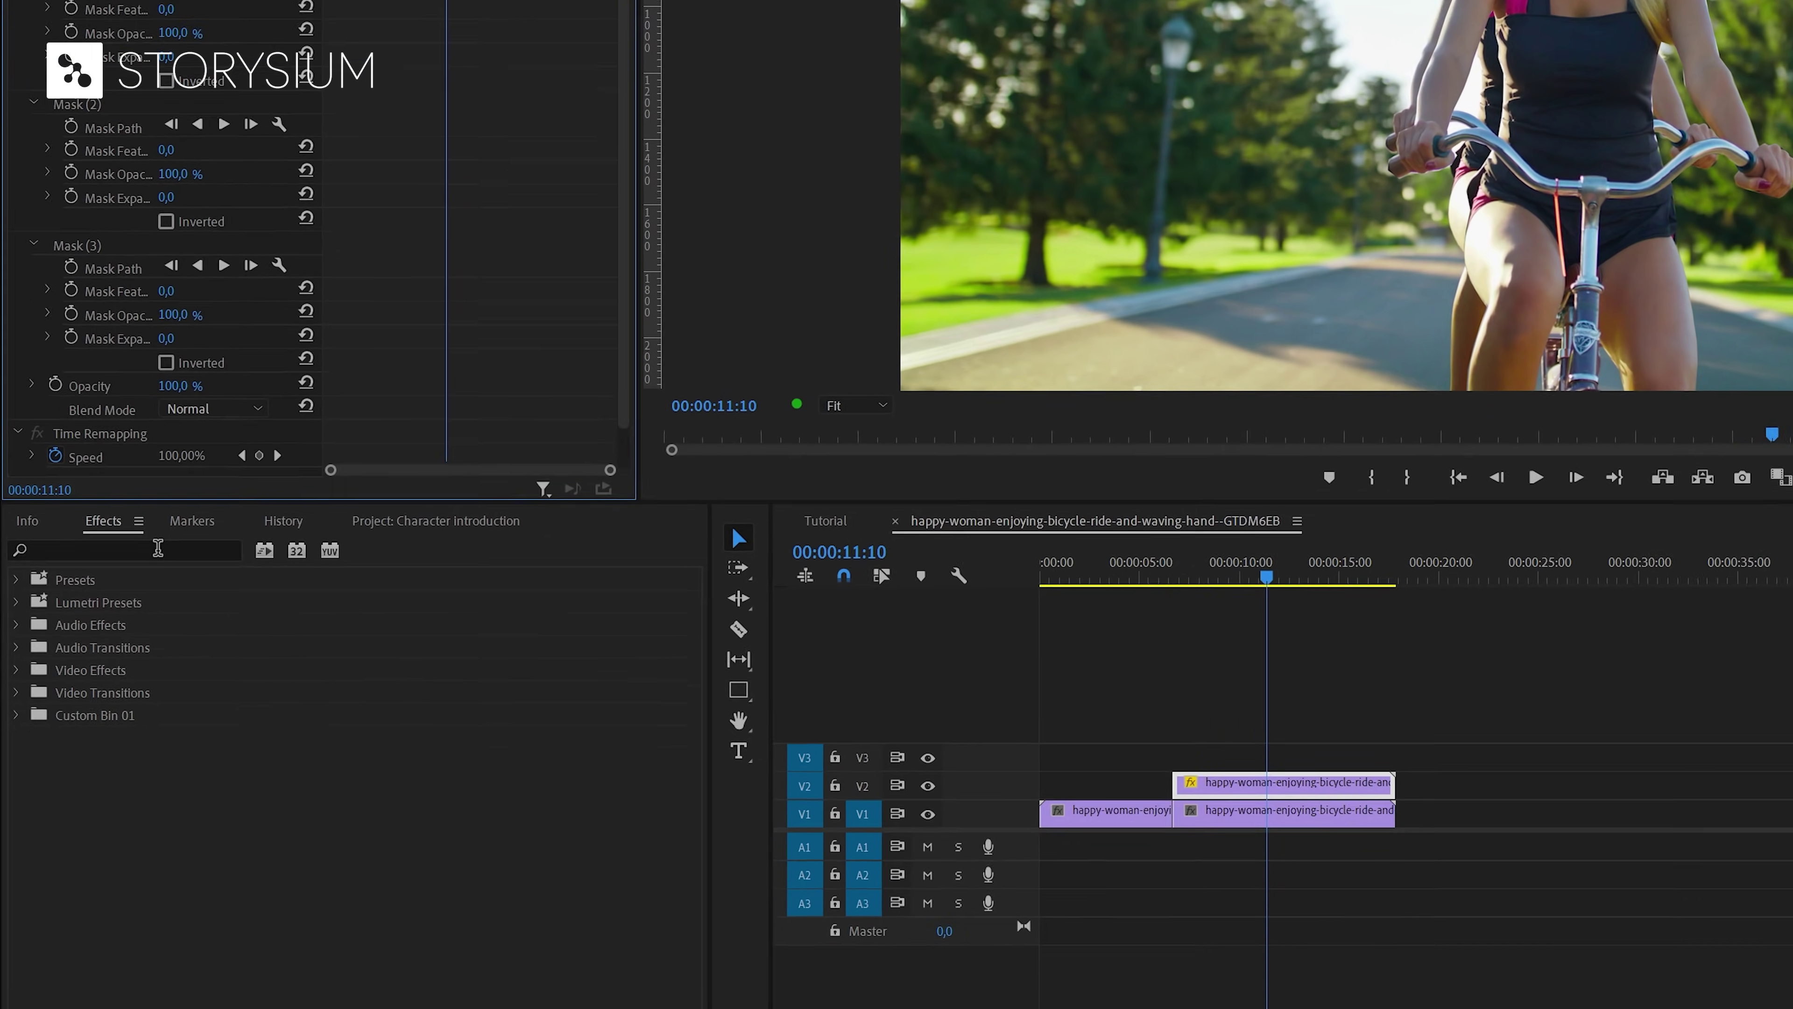
# - Search Effects for 'gaus' and apply Gaussian Blur to the V1 background clip
pyautogui.click(130, 822)
pyautogui.write('gaus')
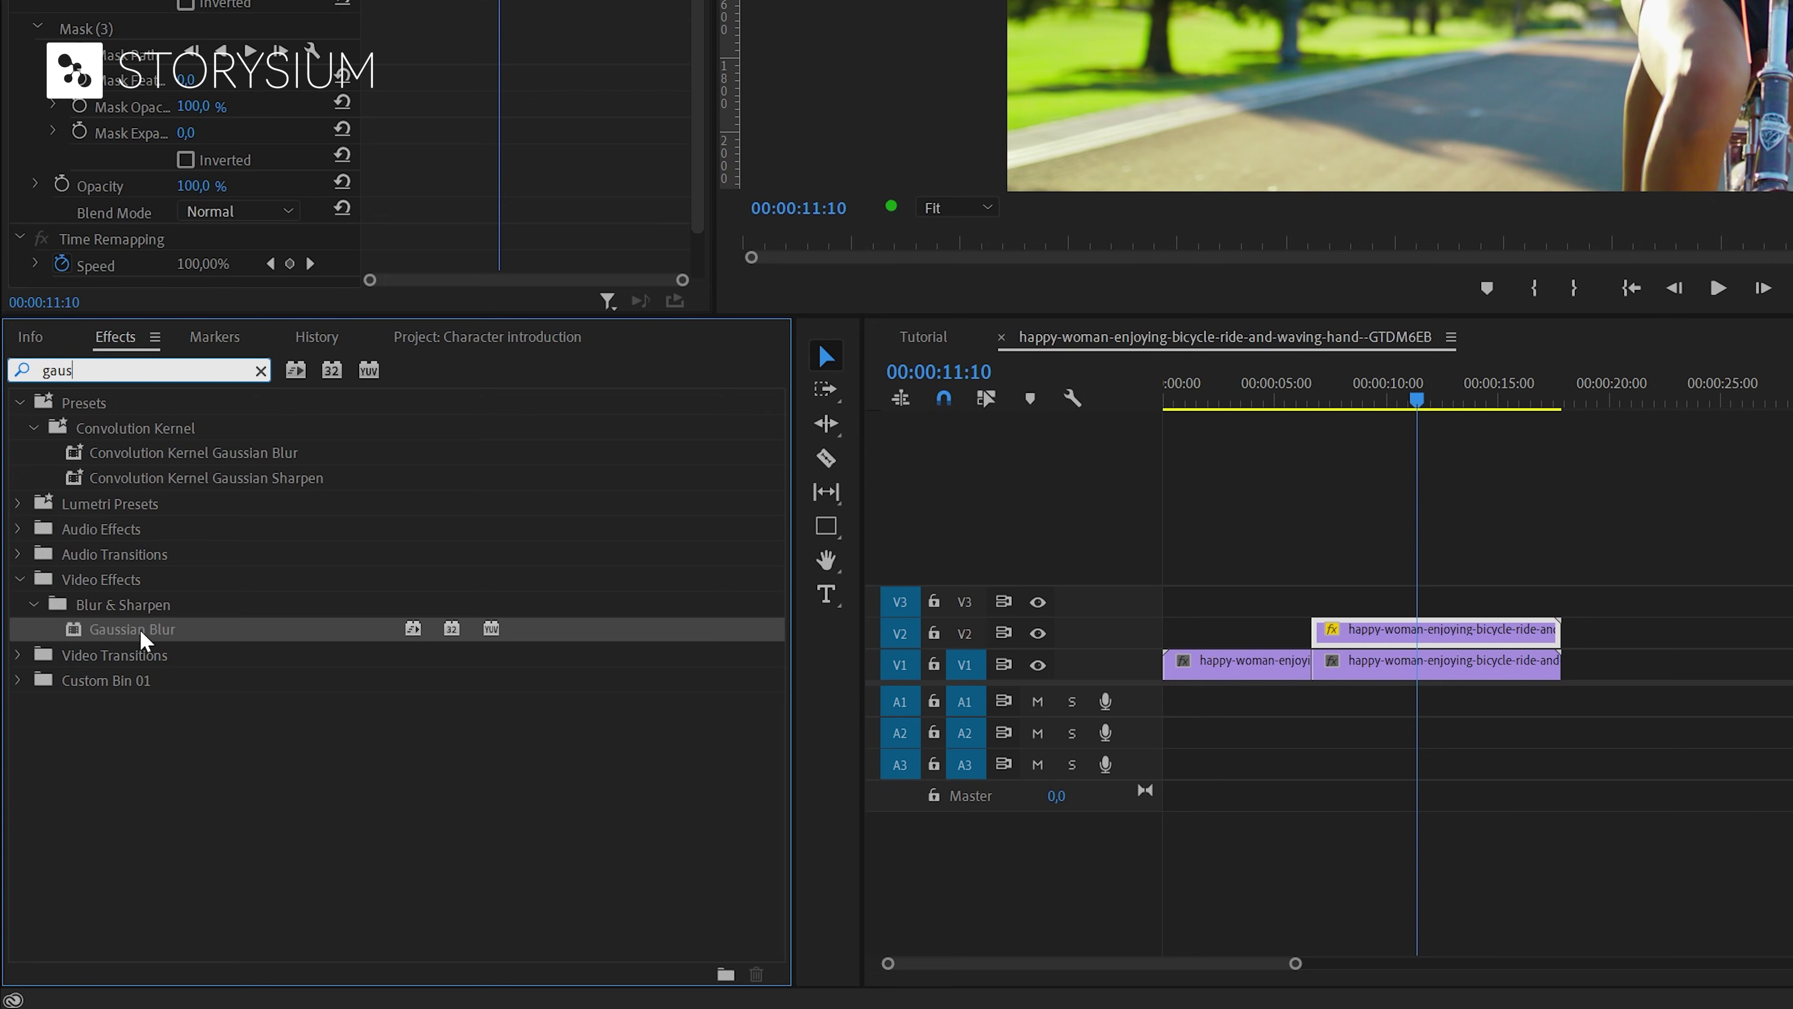
pyautogui.moveTo(145, 637); pyautogui.dragTo(443, 621)
pyautogui.moveTo(1358, 668); pyautogui.dragTo(1359, 668)
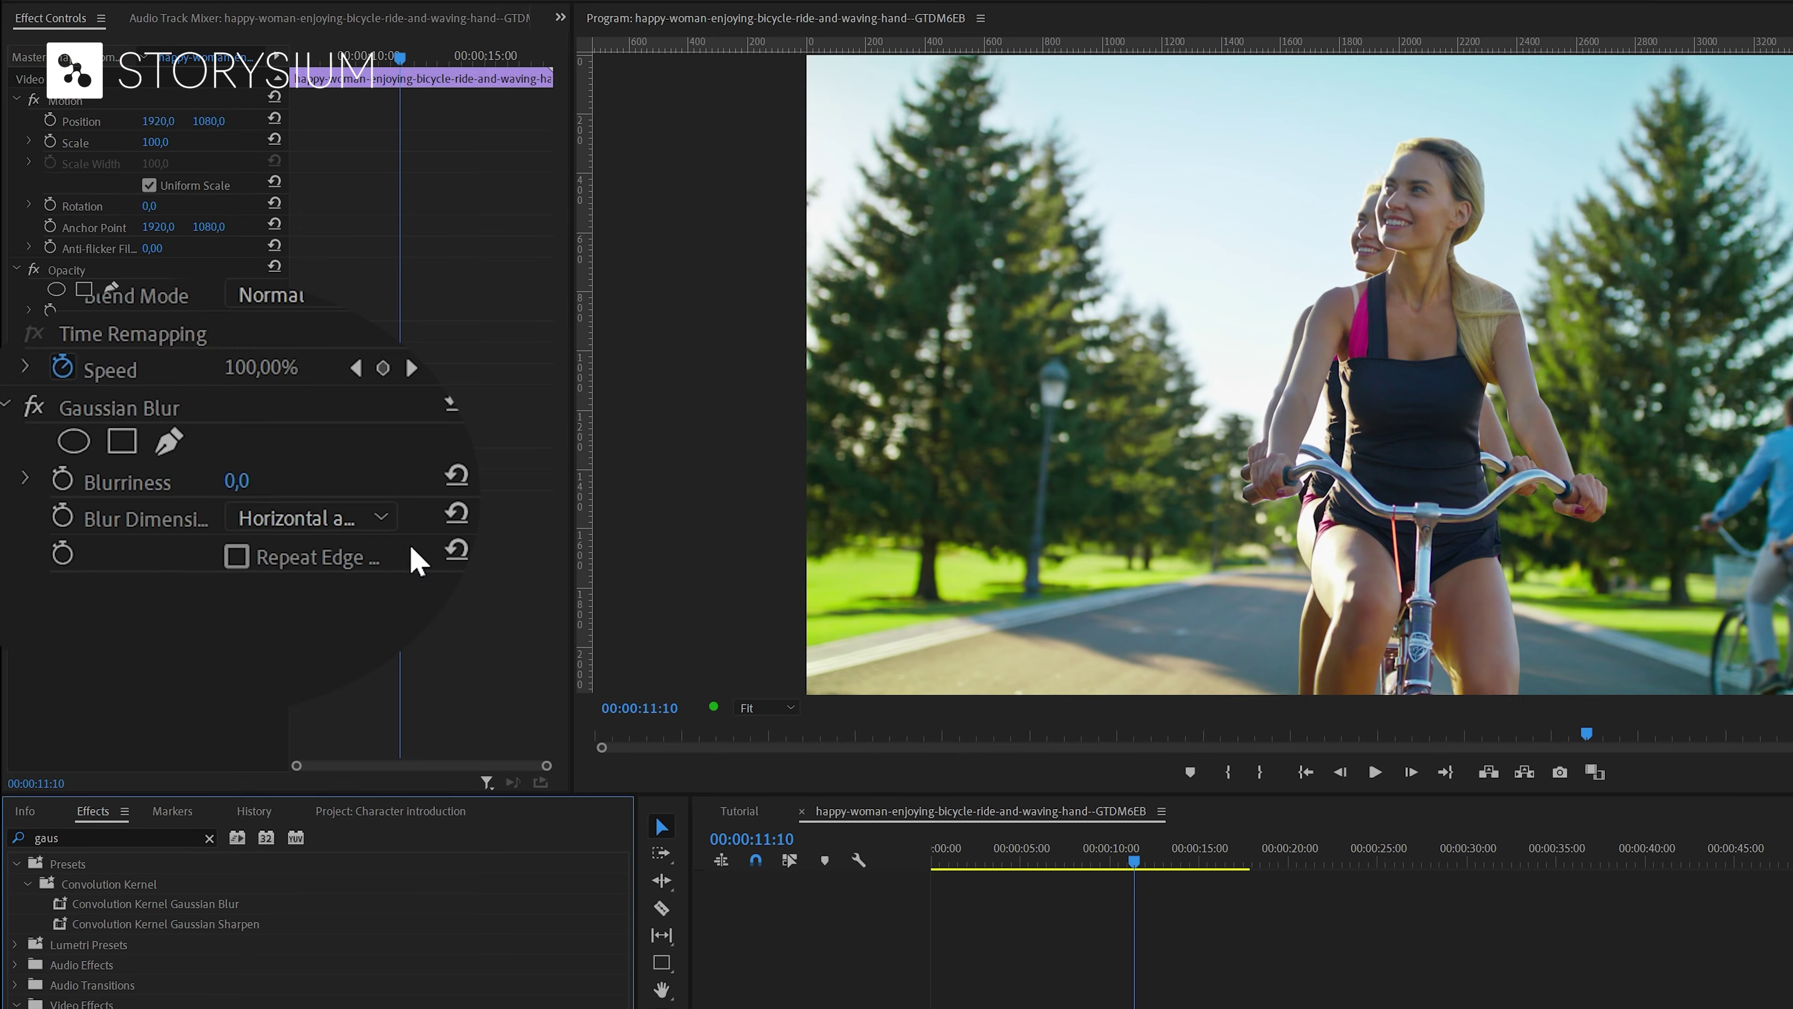
# - Set Gaussian Blur's Blurriness to 100 and turn on Repeat Edge Pixels
pyautogui.click(244, 480)
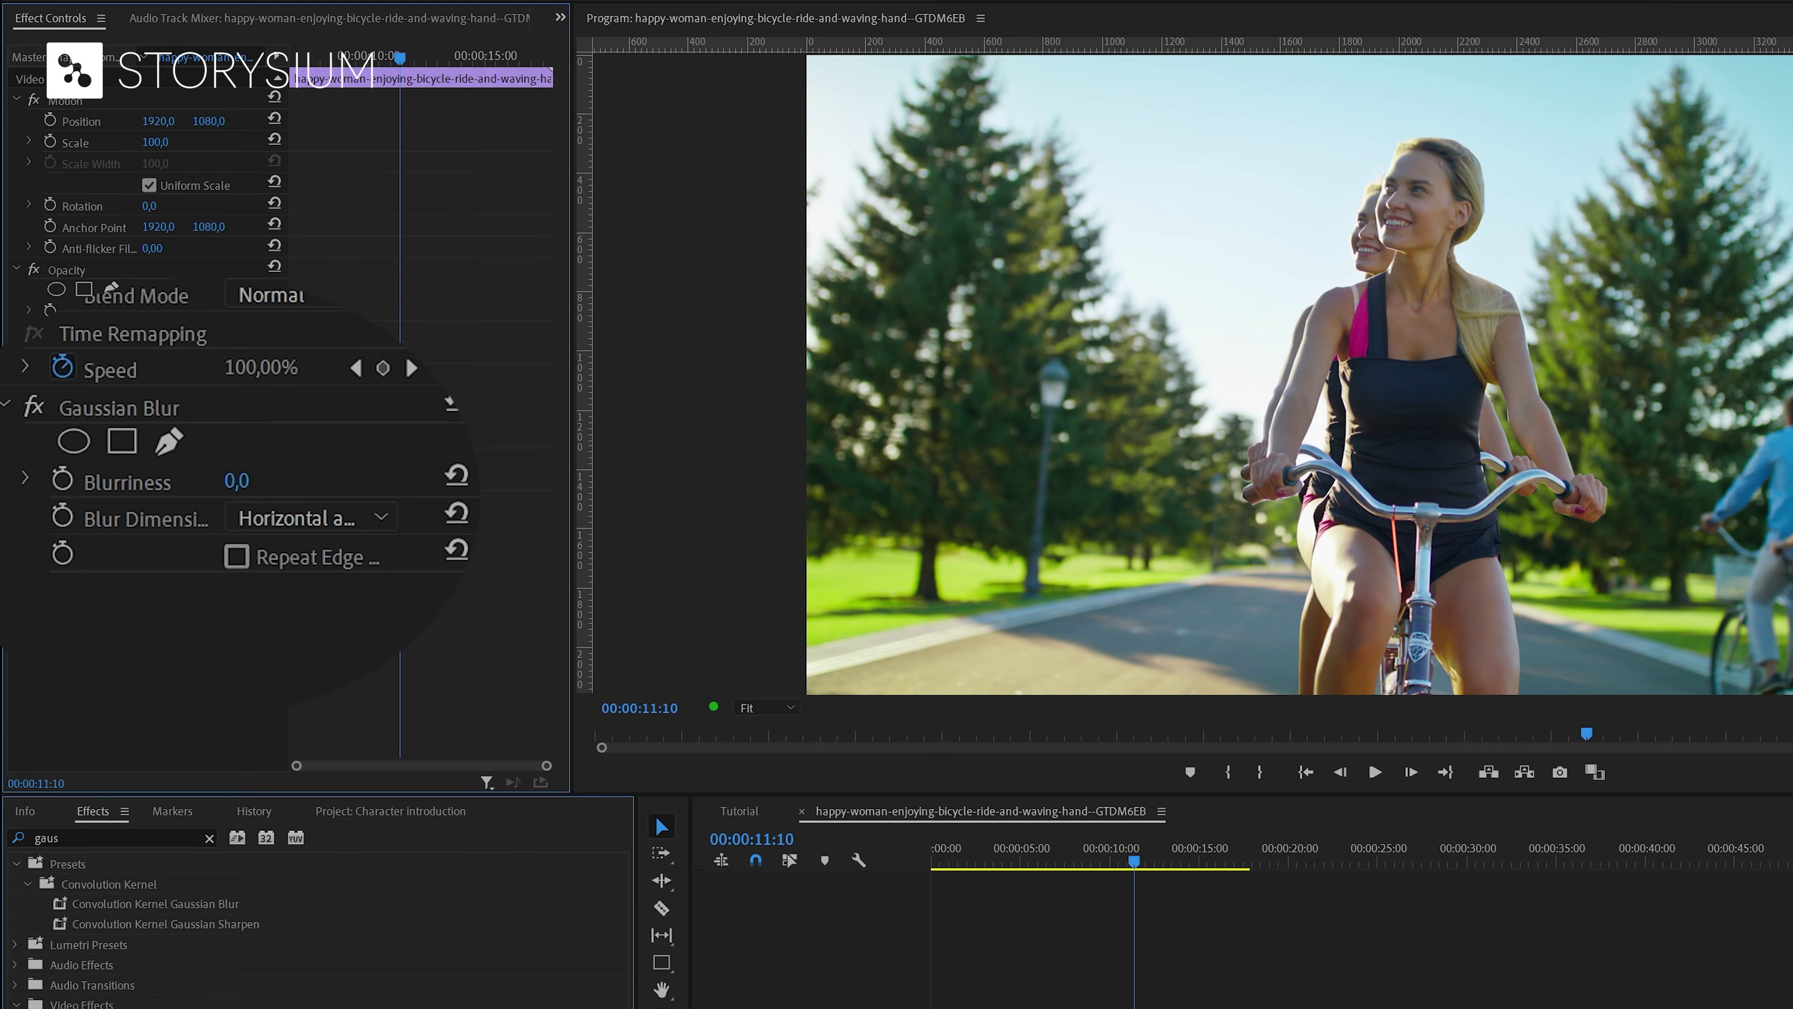
pyautogui.write('100')
pyautogui.press('Return')
pyautogui.click(332, 567)
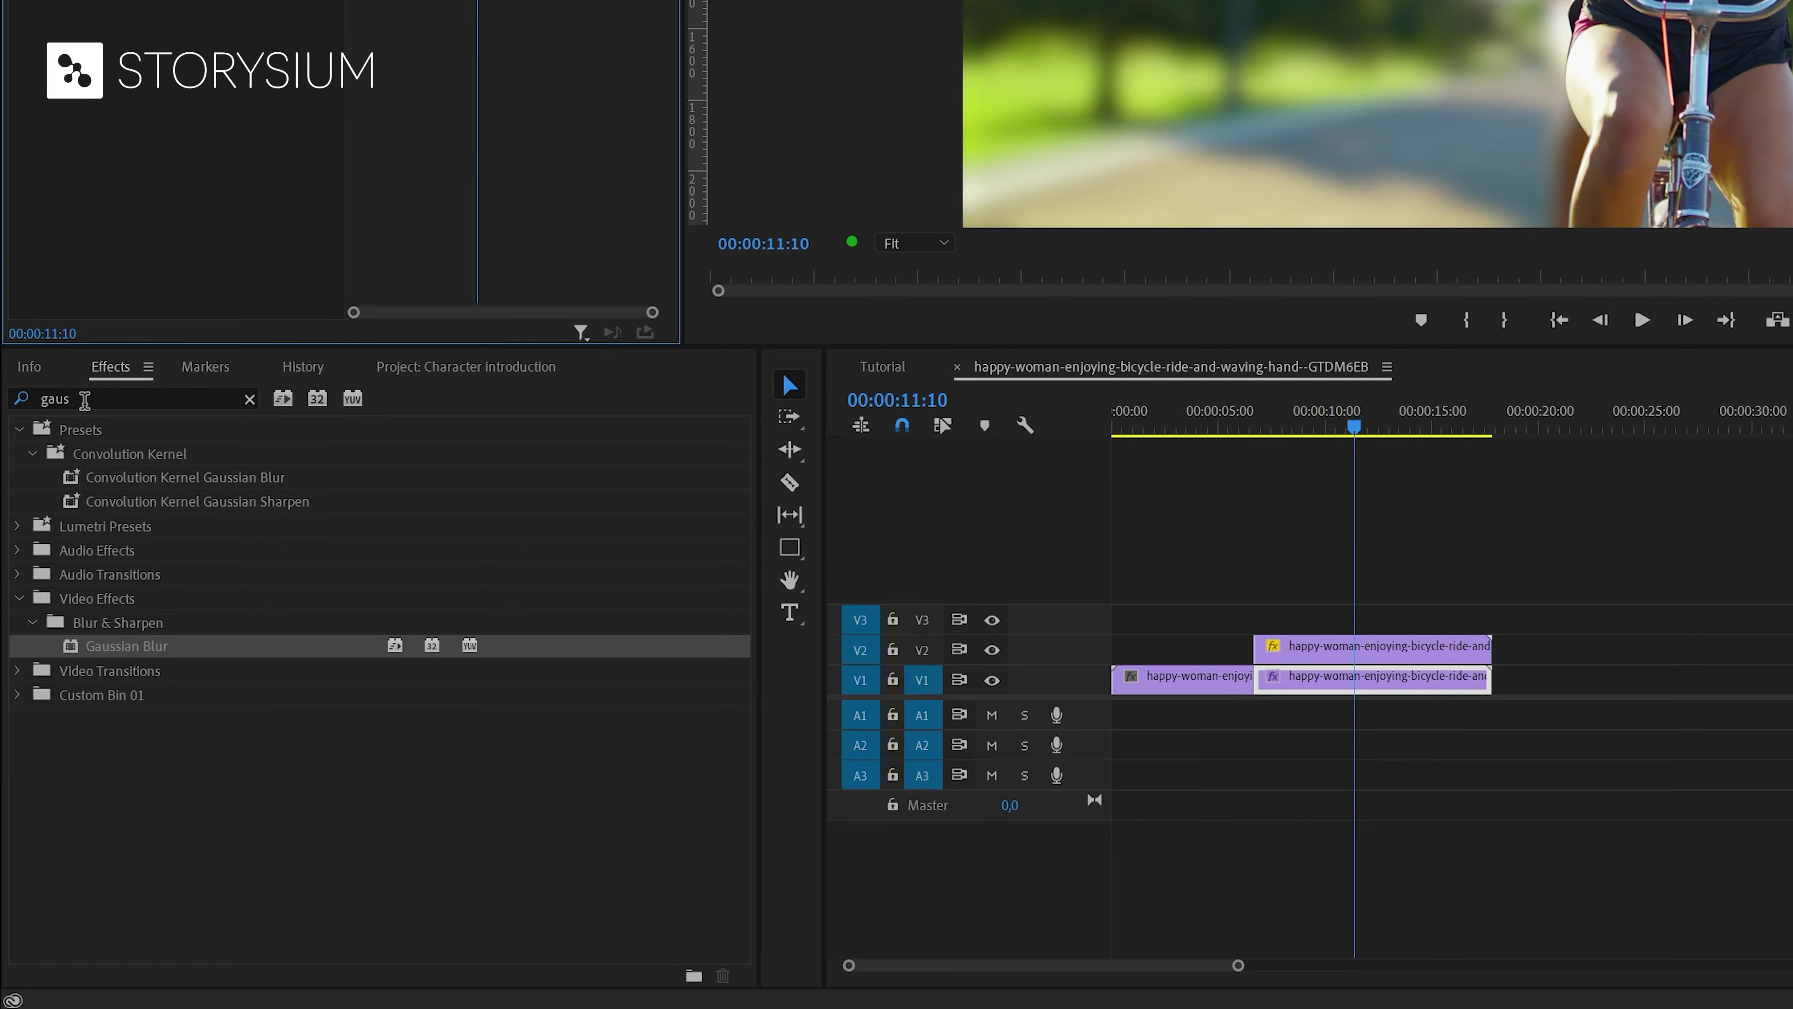
pyautogui.doubleClick(84, 398)
pyautogui.write('black &')
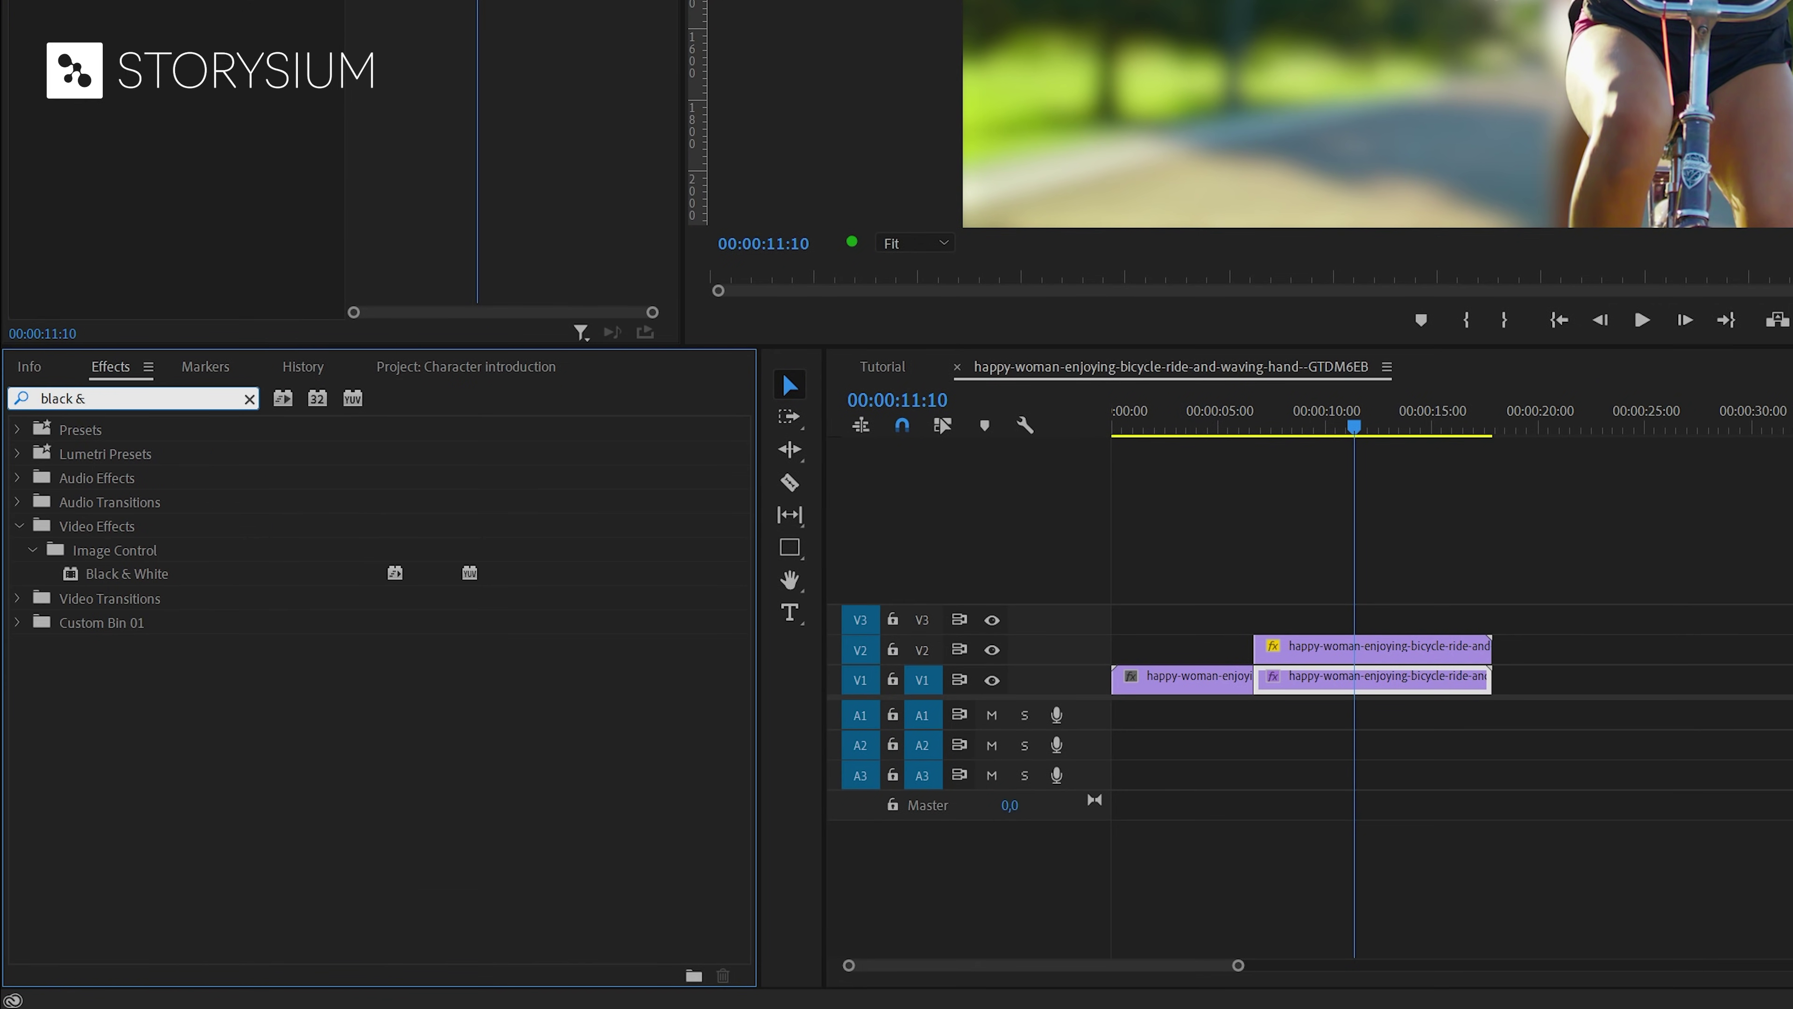
# - Apply the Black & White effect from the search results to the V1 background clip
pyautogui.click(102, 575)
pyautogui.moveTo(111, 583); pyautogui.dragTo(1334, 691)
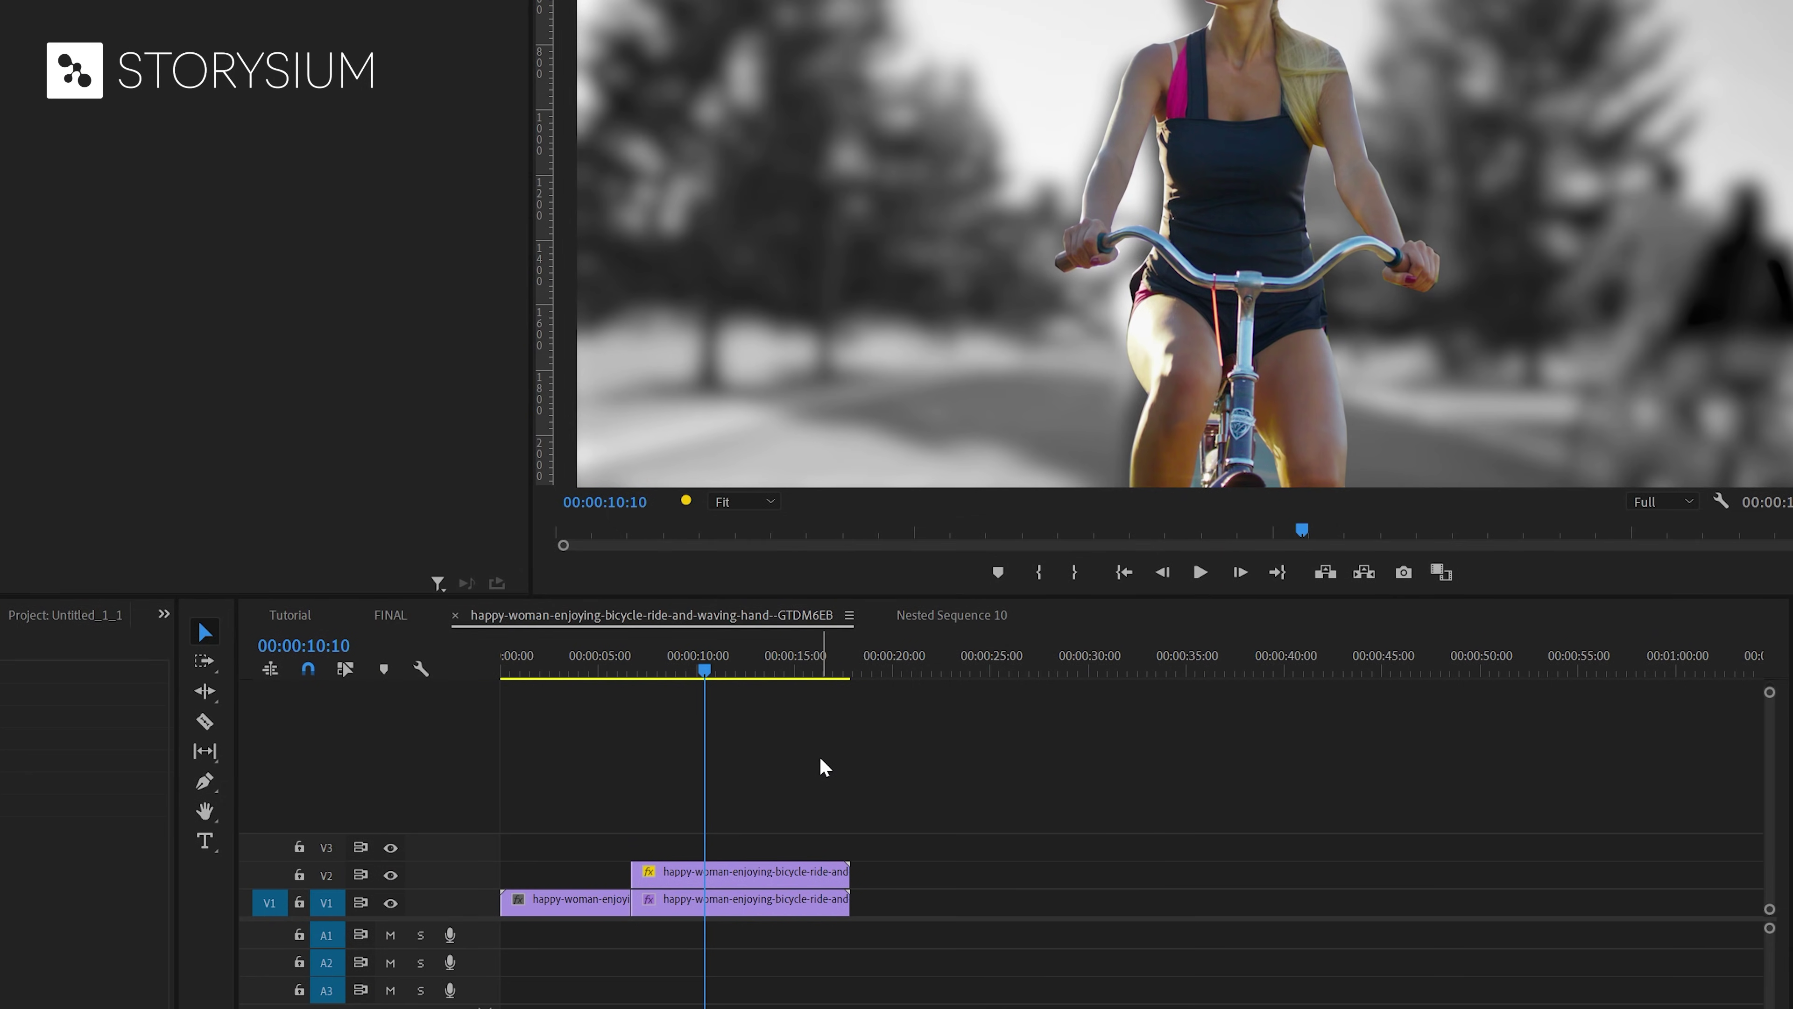
# - Nest the V2 cutout clip, keeping the default name 'Nested Sequence 12'
pyautogui.click(824, 766)
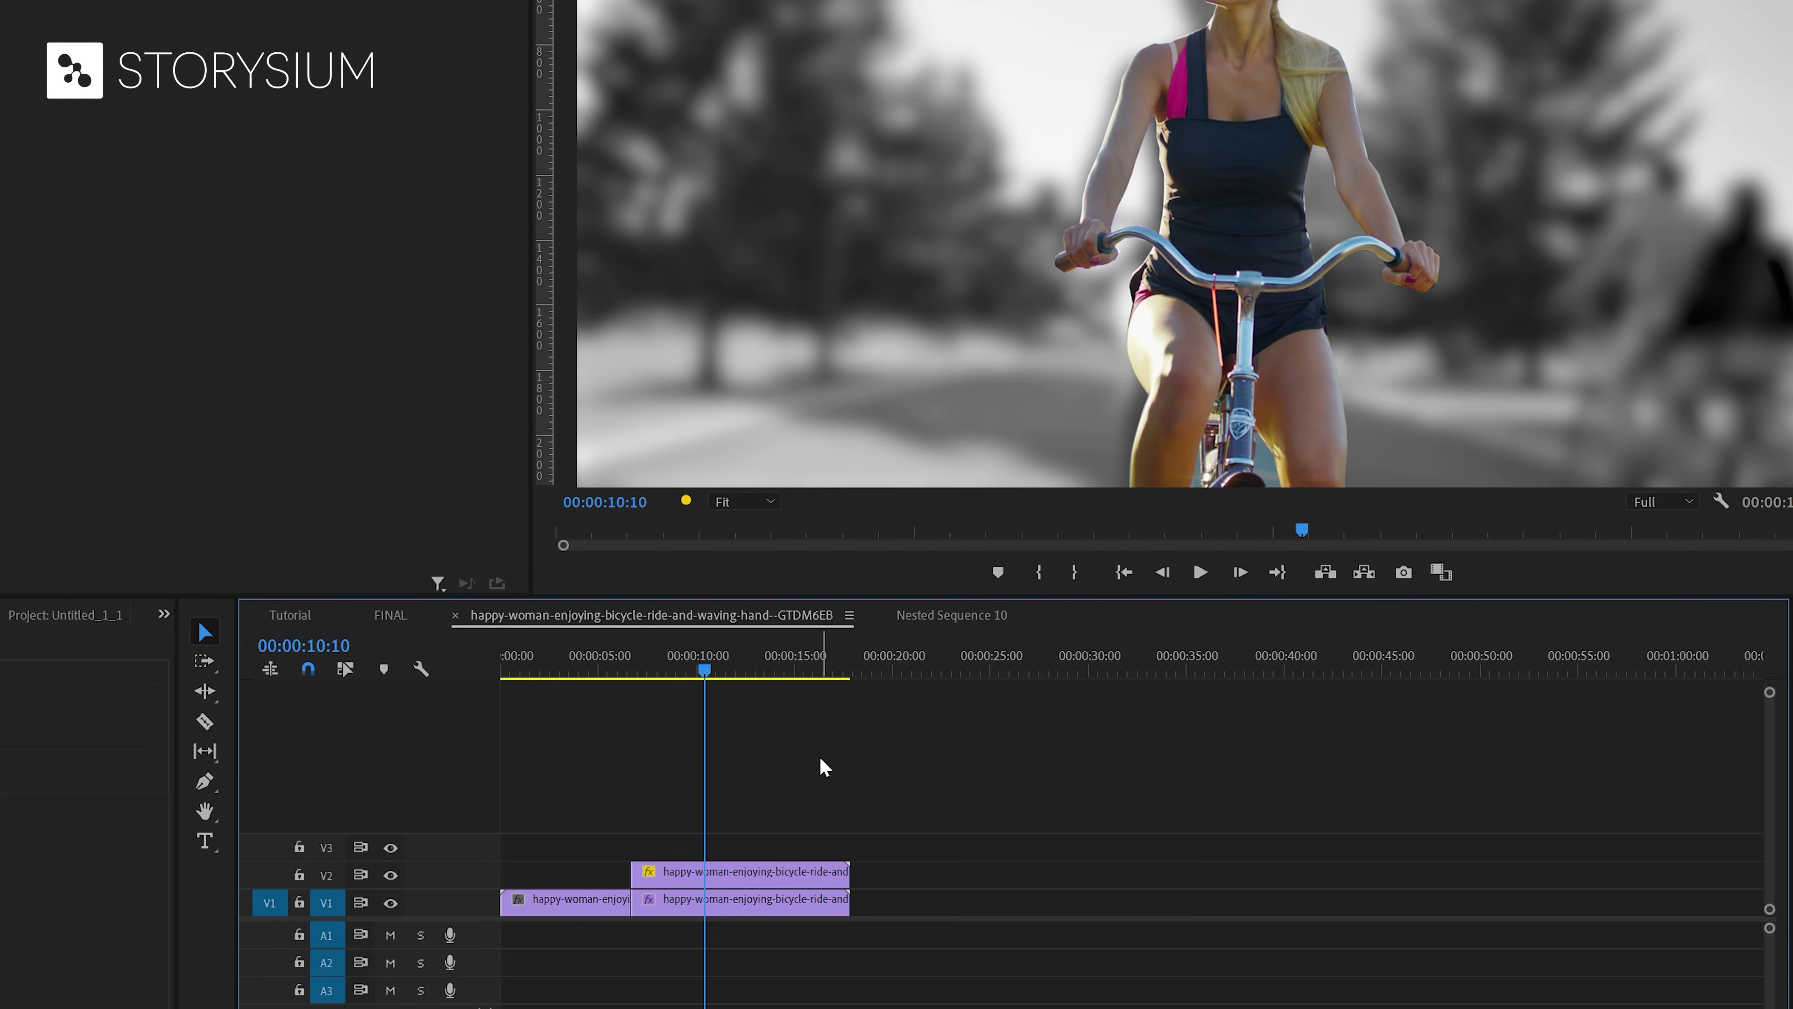
pyautogui.click(752, 867)
pyautogui.rightClick(754, 867)
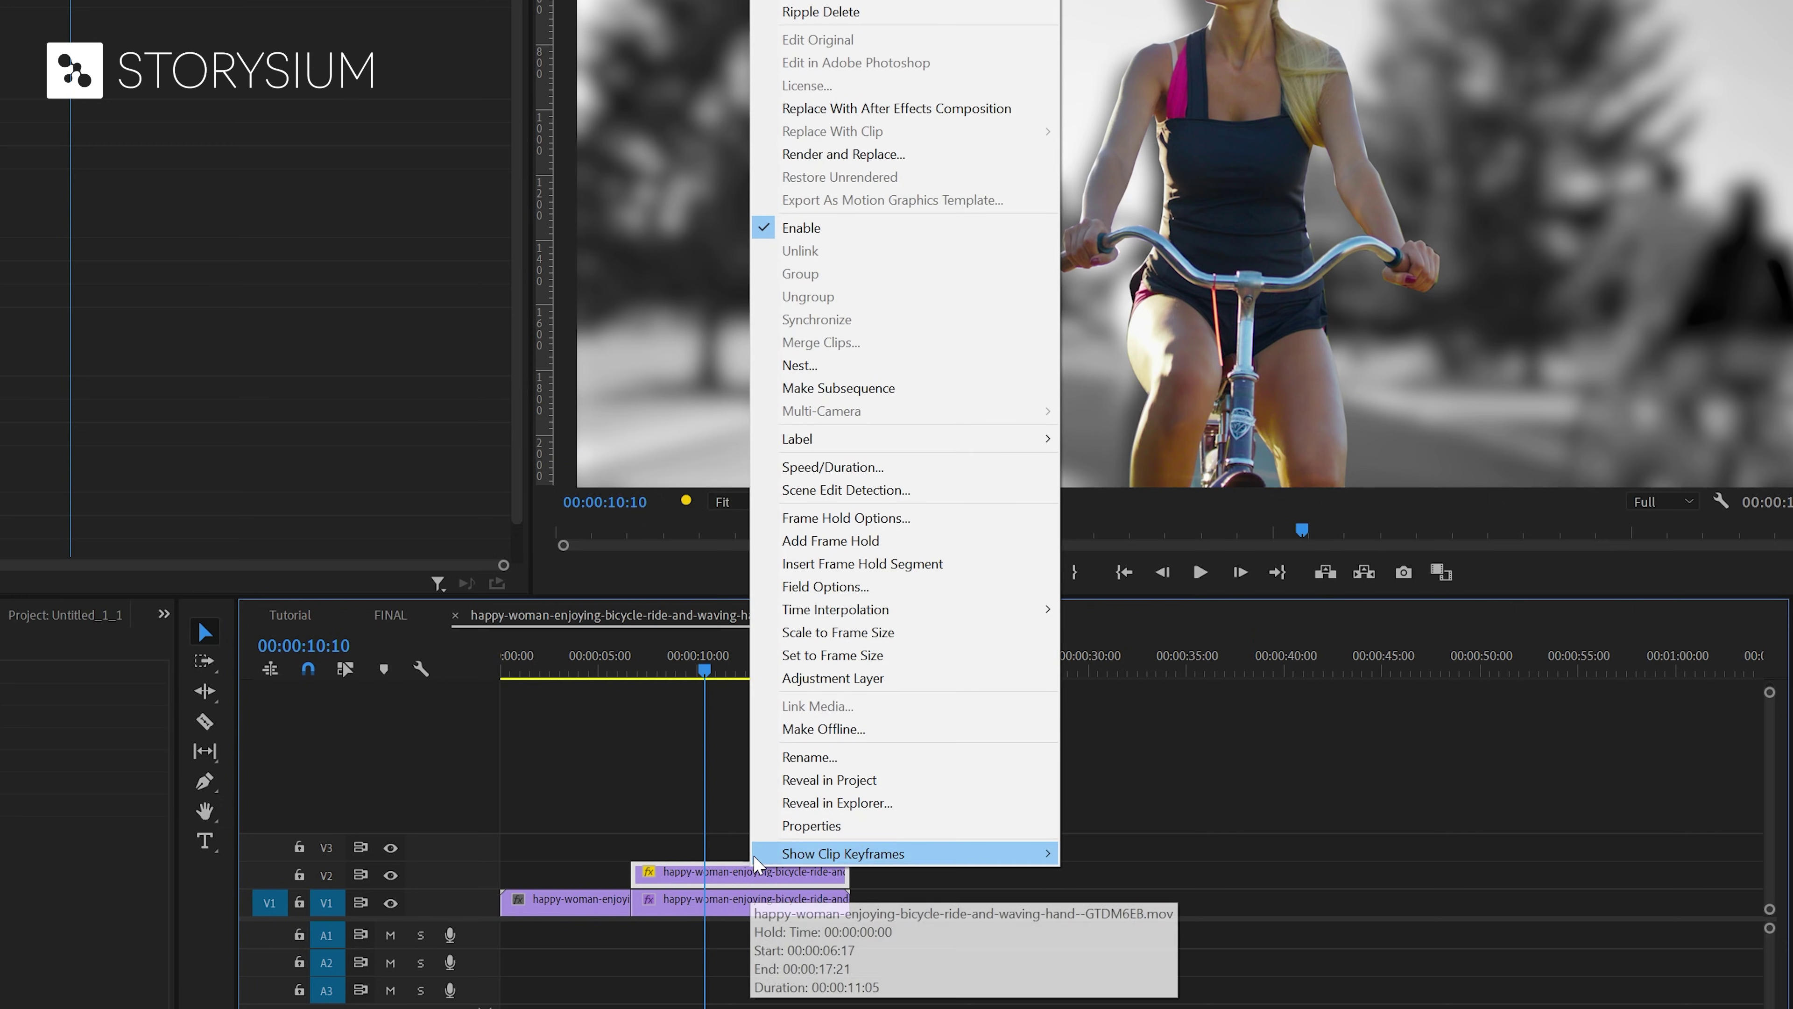
pyautogui.click(804, 366)
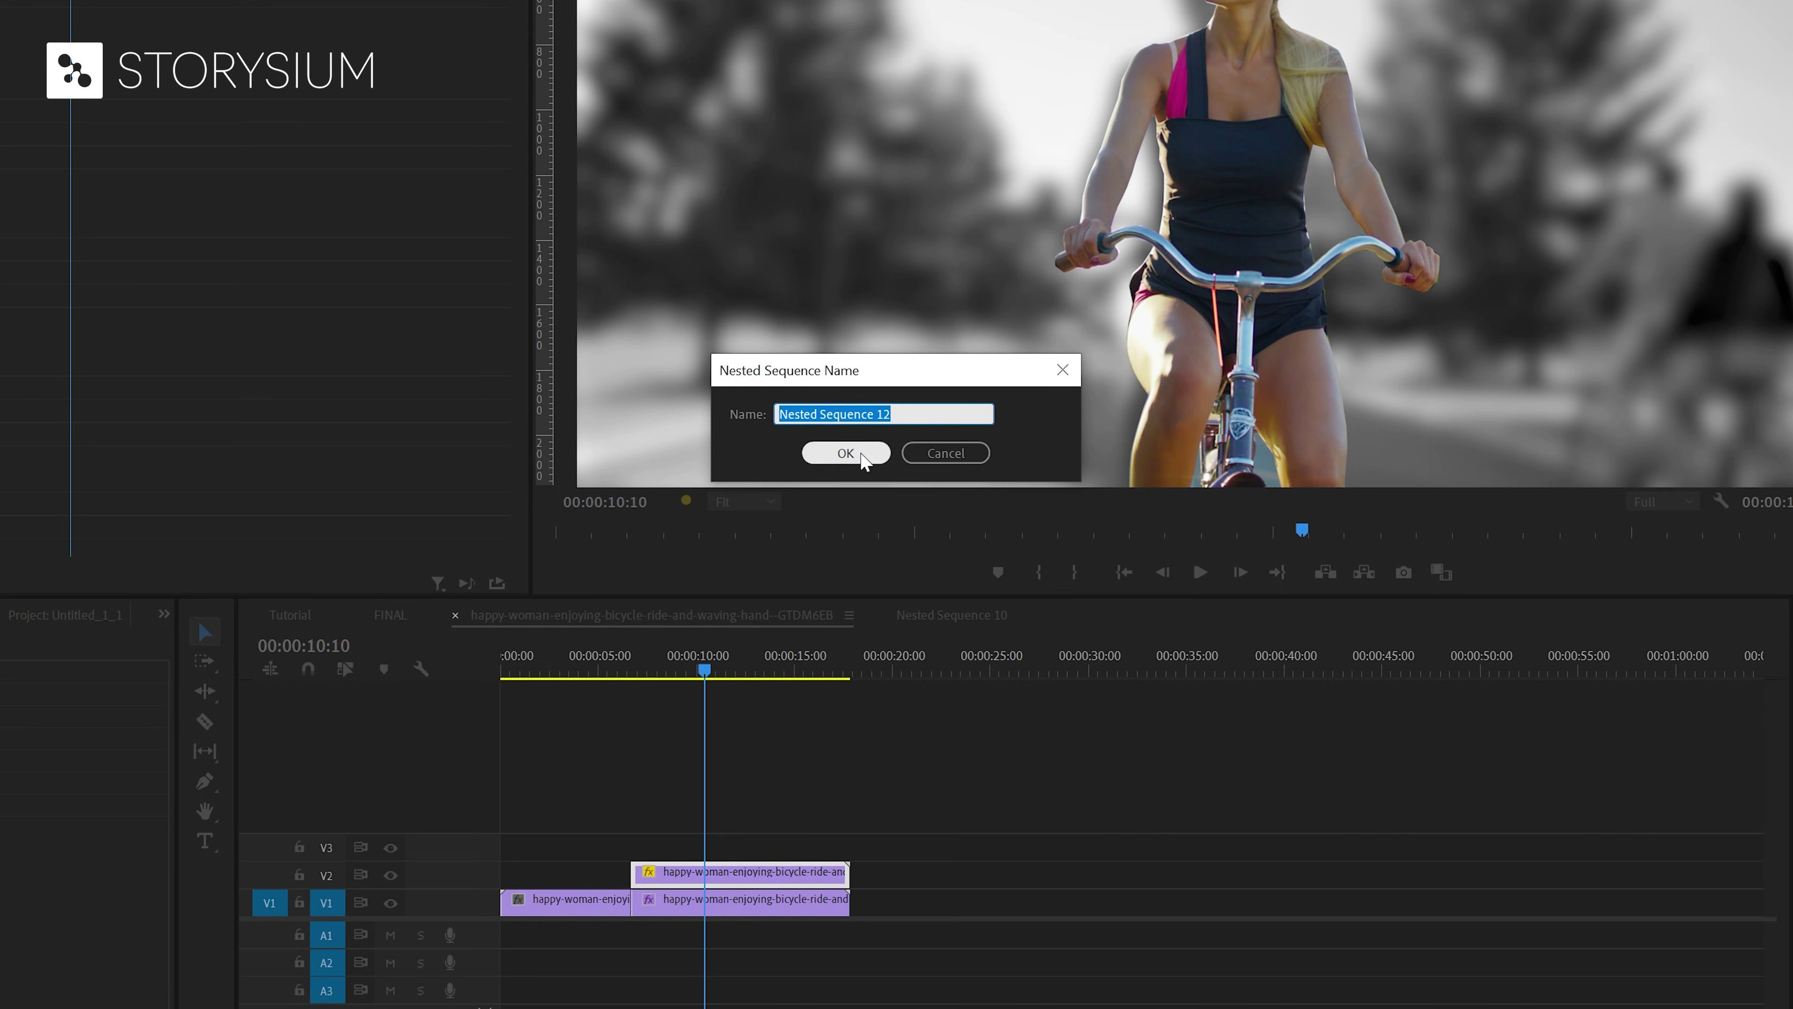
pyautogui.click(863, 457)
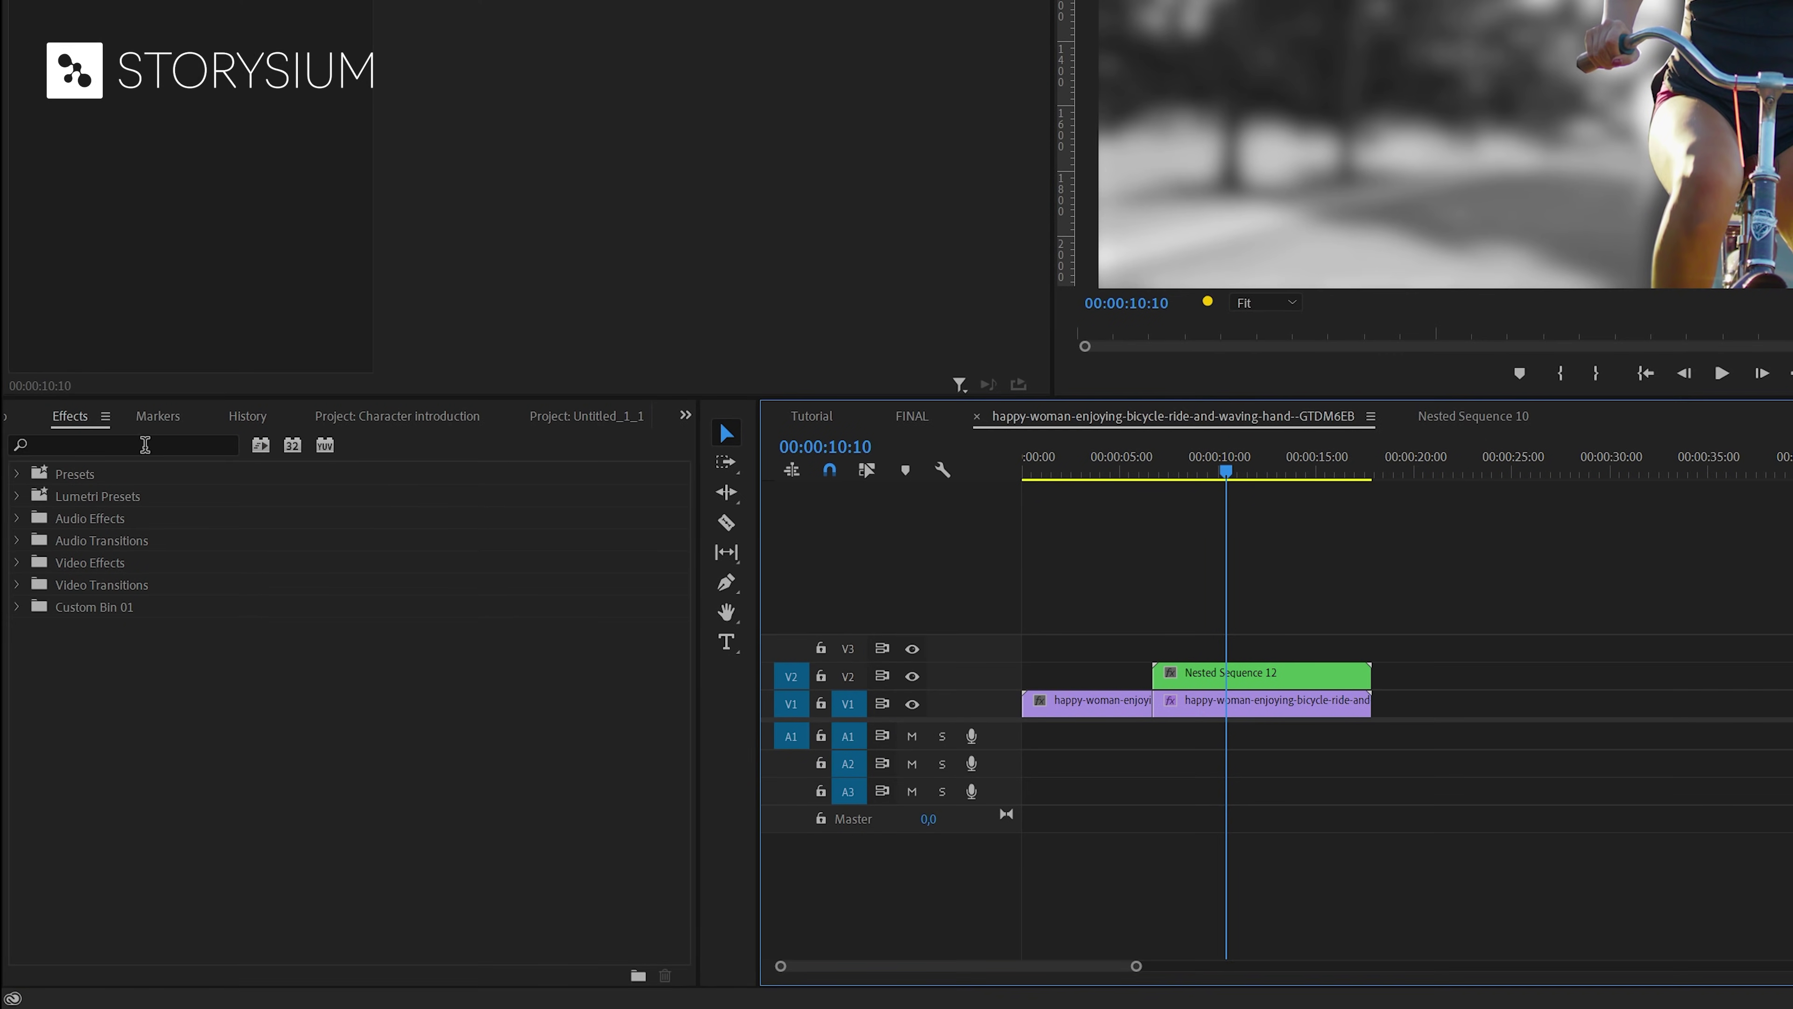
# - Apply the Radial Shadow effect to Nested Sequence 12
pyautogui.click(145, 440)
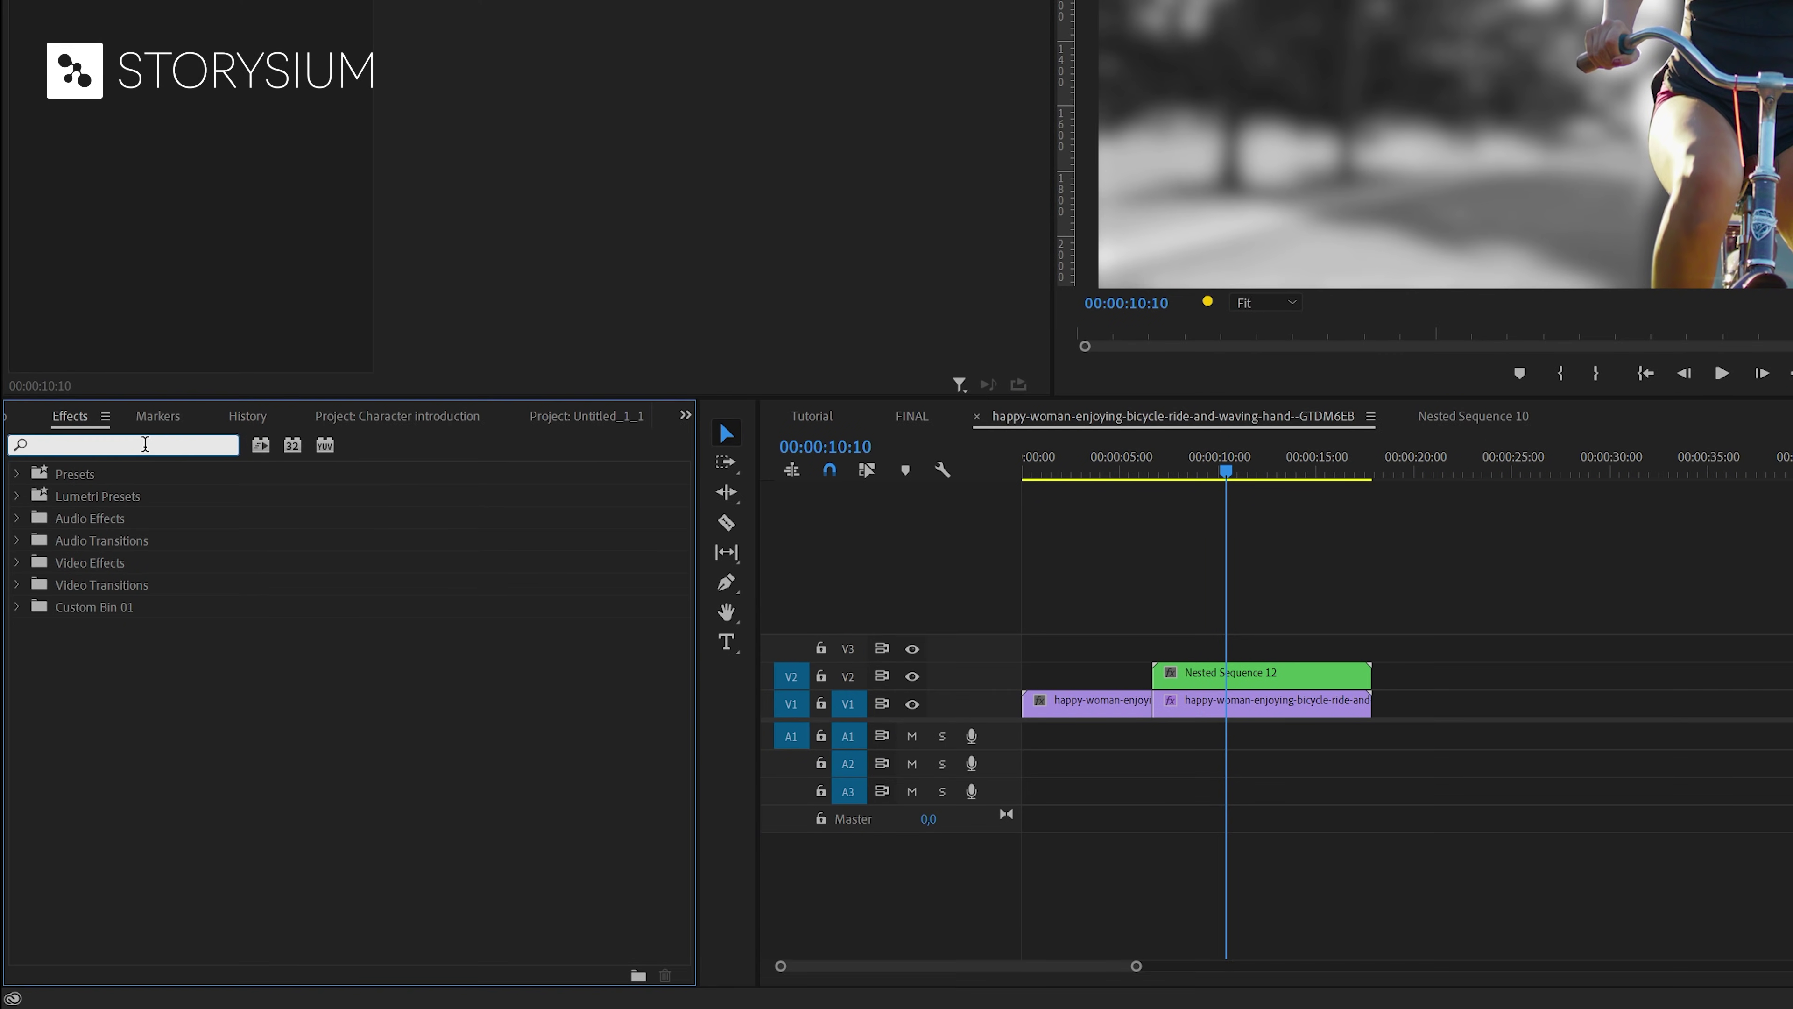
pyautogui.write('radial')
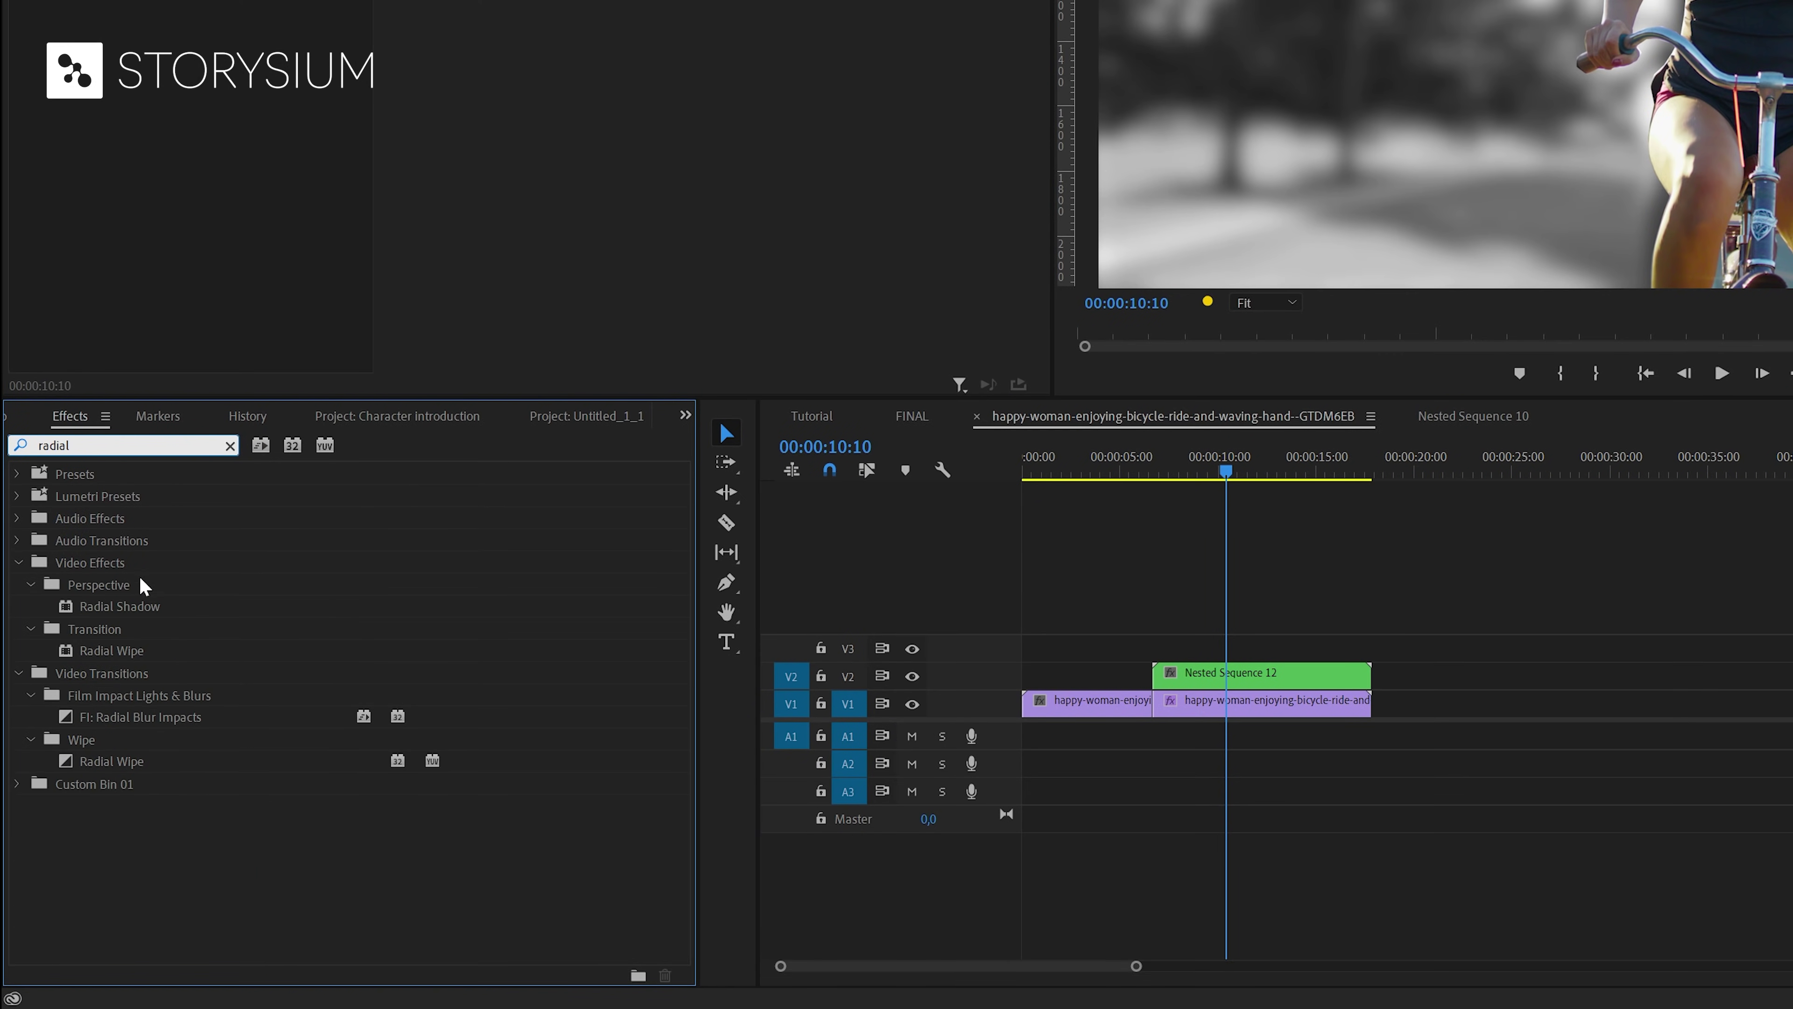
pyautogui.click(134, 607)
pyautogui.moveTo(105, 609); pyautogui.dragTo(1168, 672)
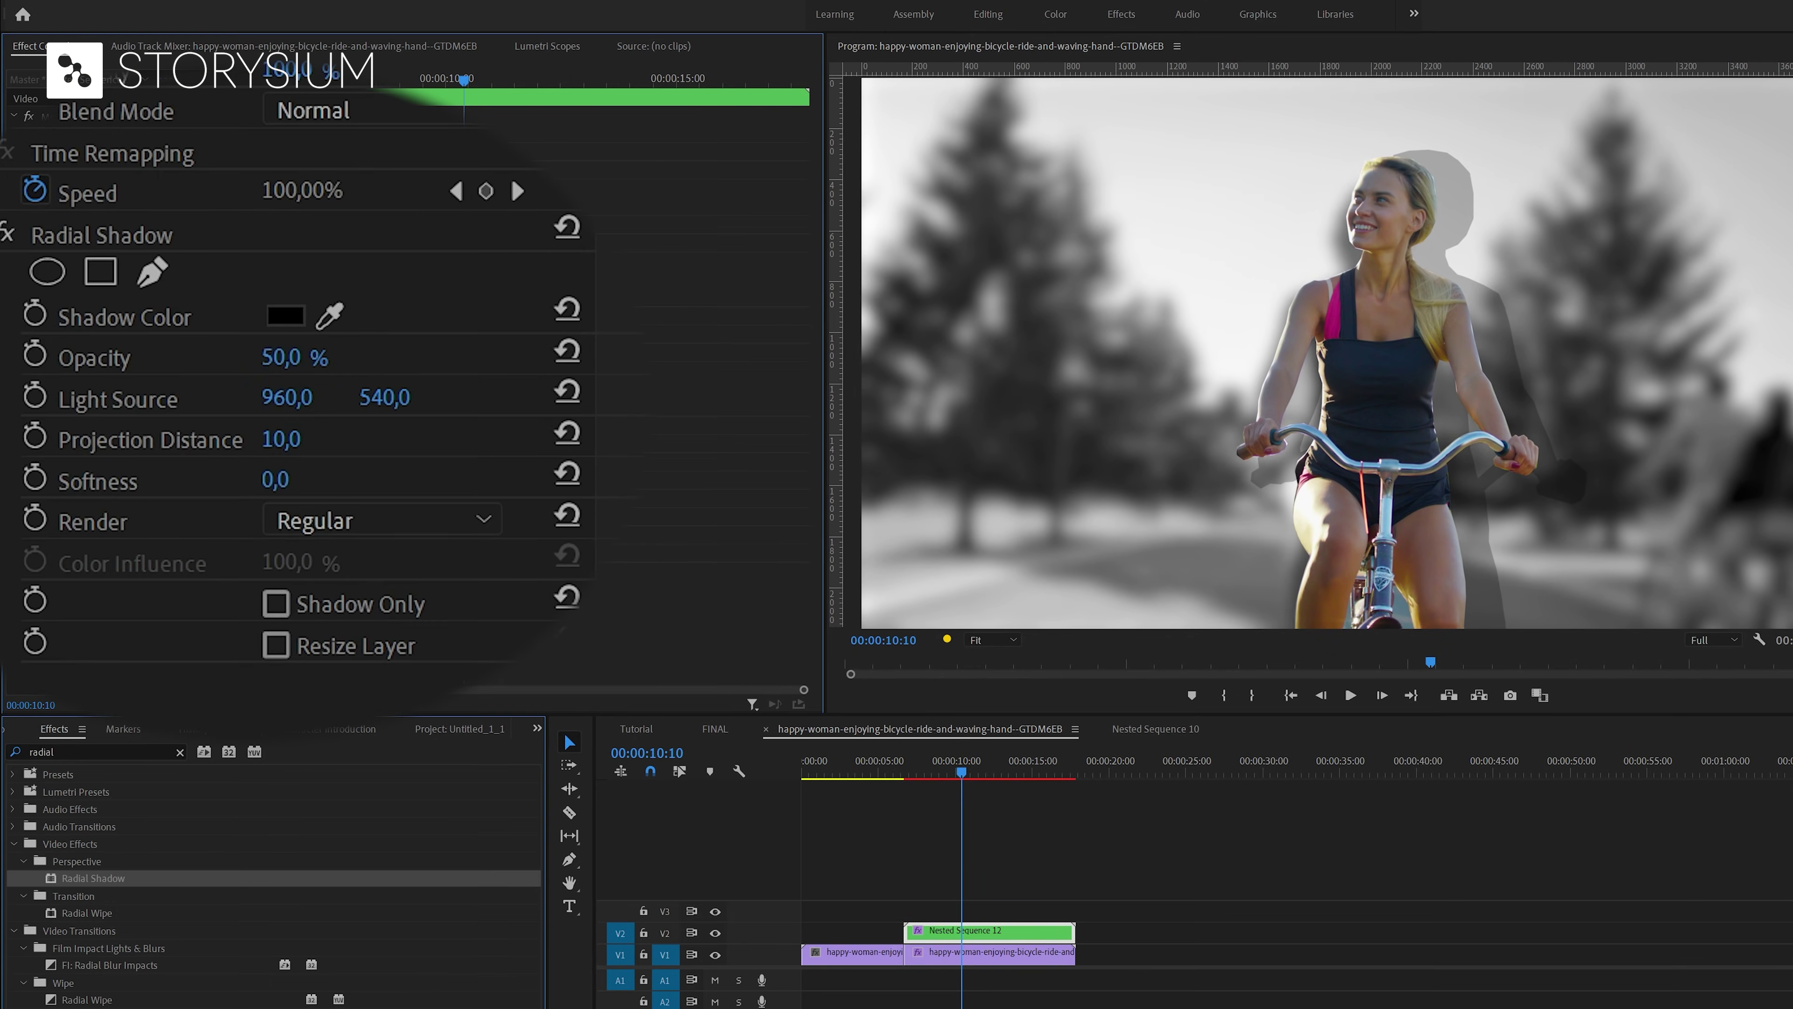
# - Set the Radial Shadow opacity to 100 and its shadow colour to pure white
pyautogui.click(280, 356)
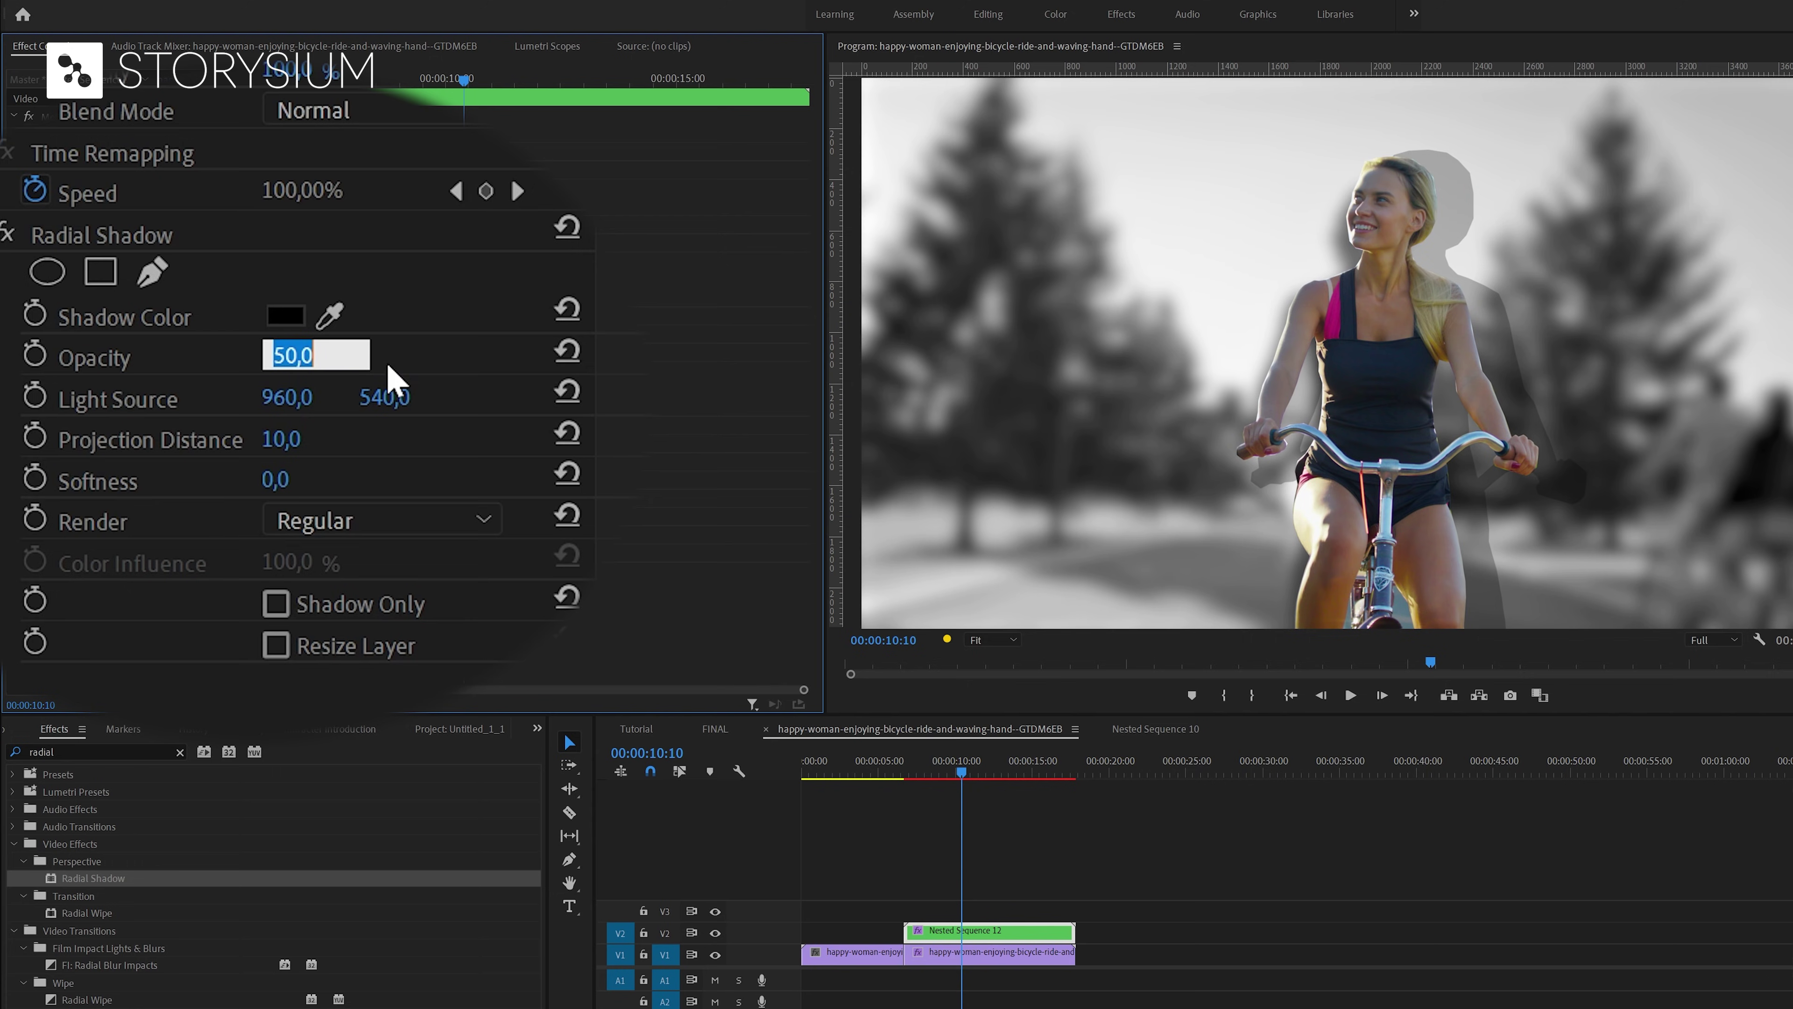
pyautogui.write('100')
pyautogui.press('Return')
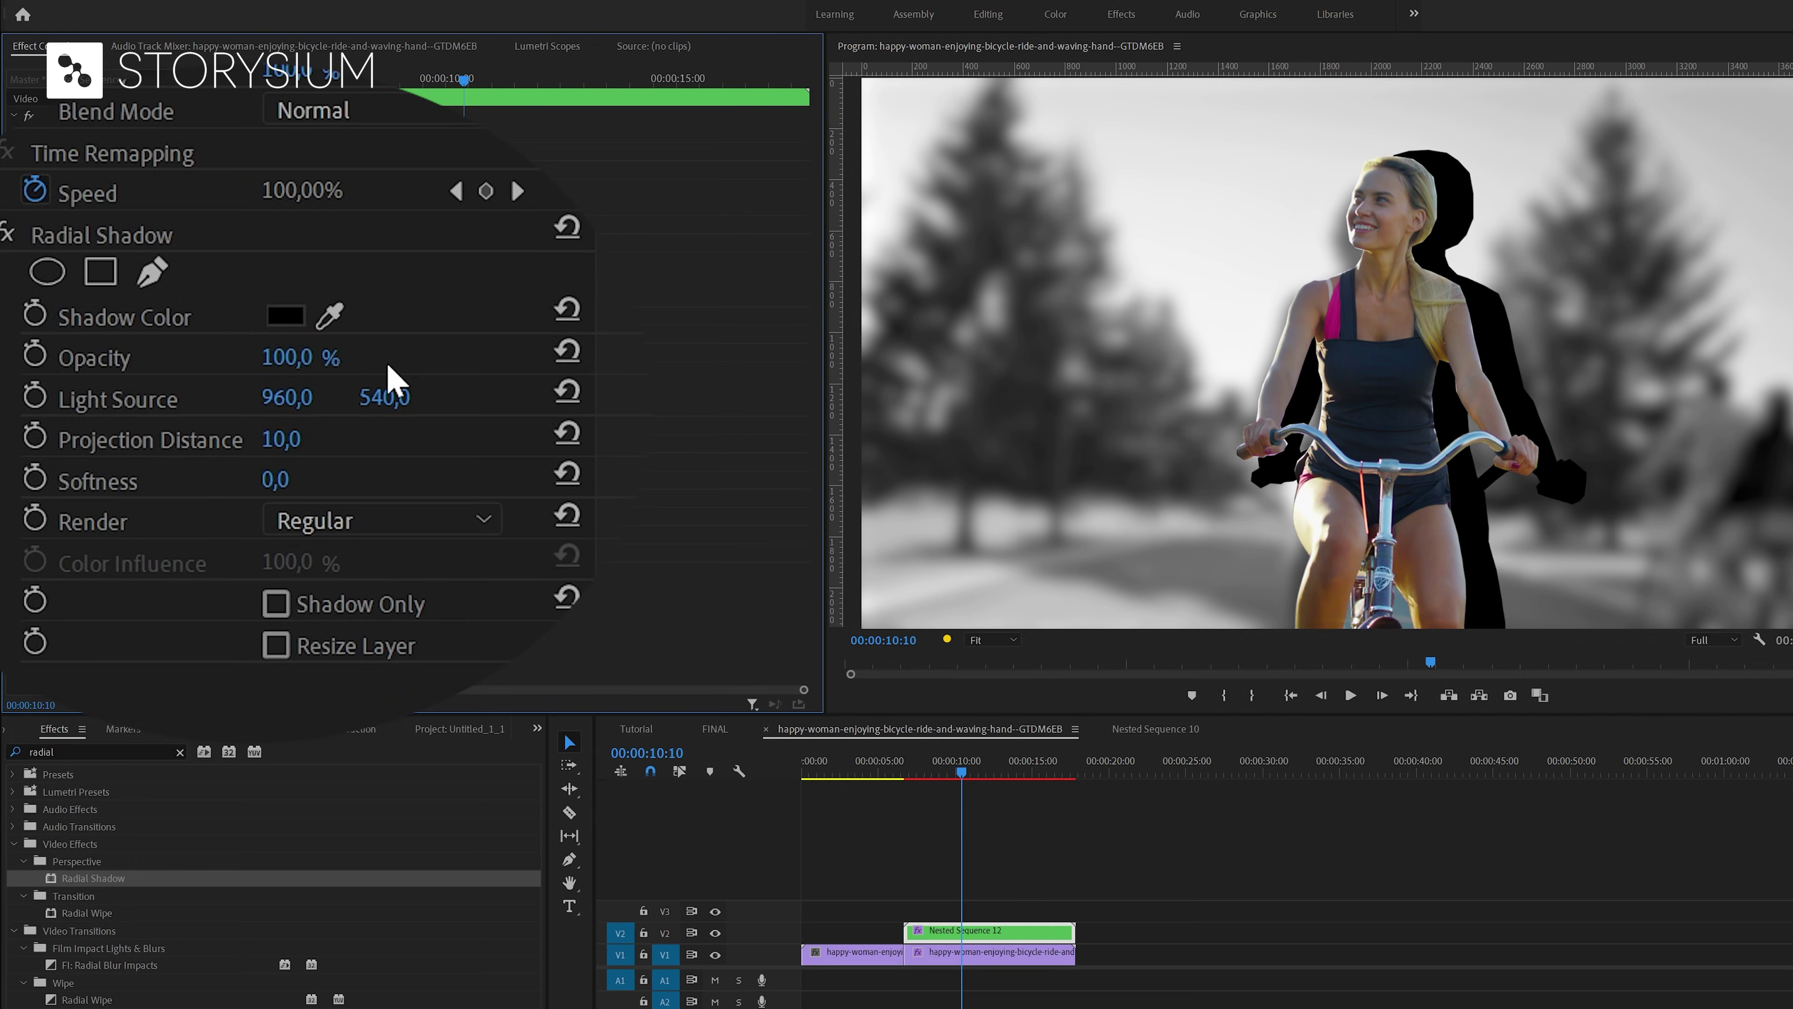
pyautogui.click(285, 315)
pyautogui.click(193, 370)
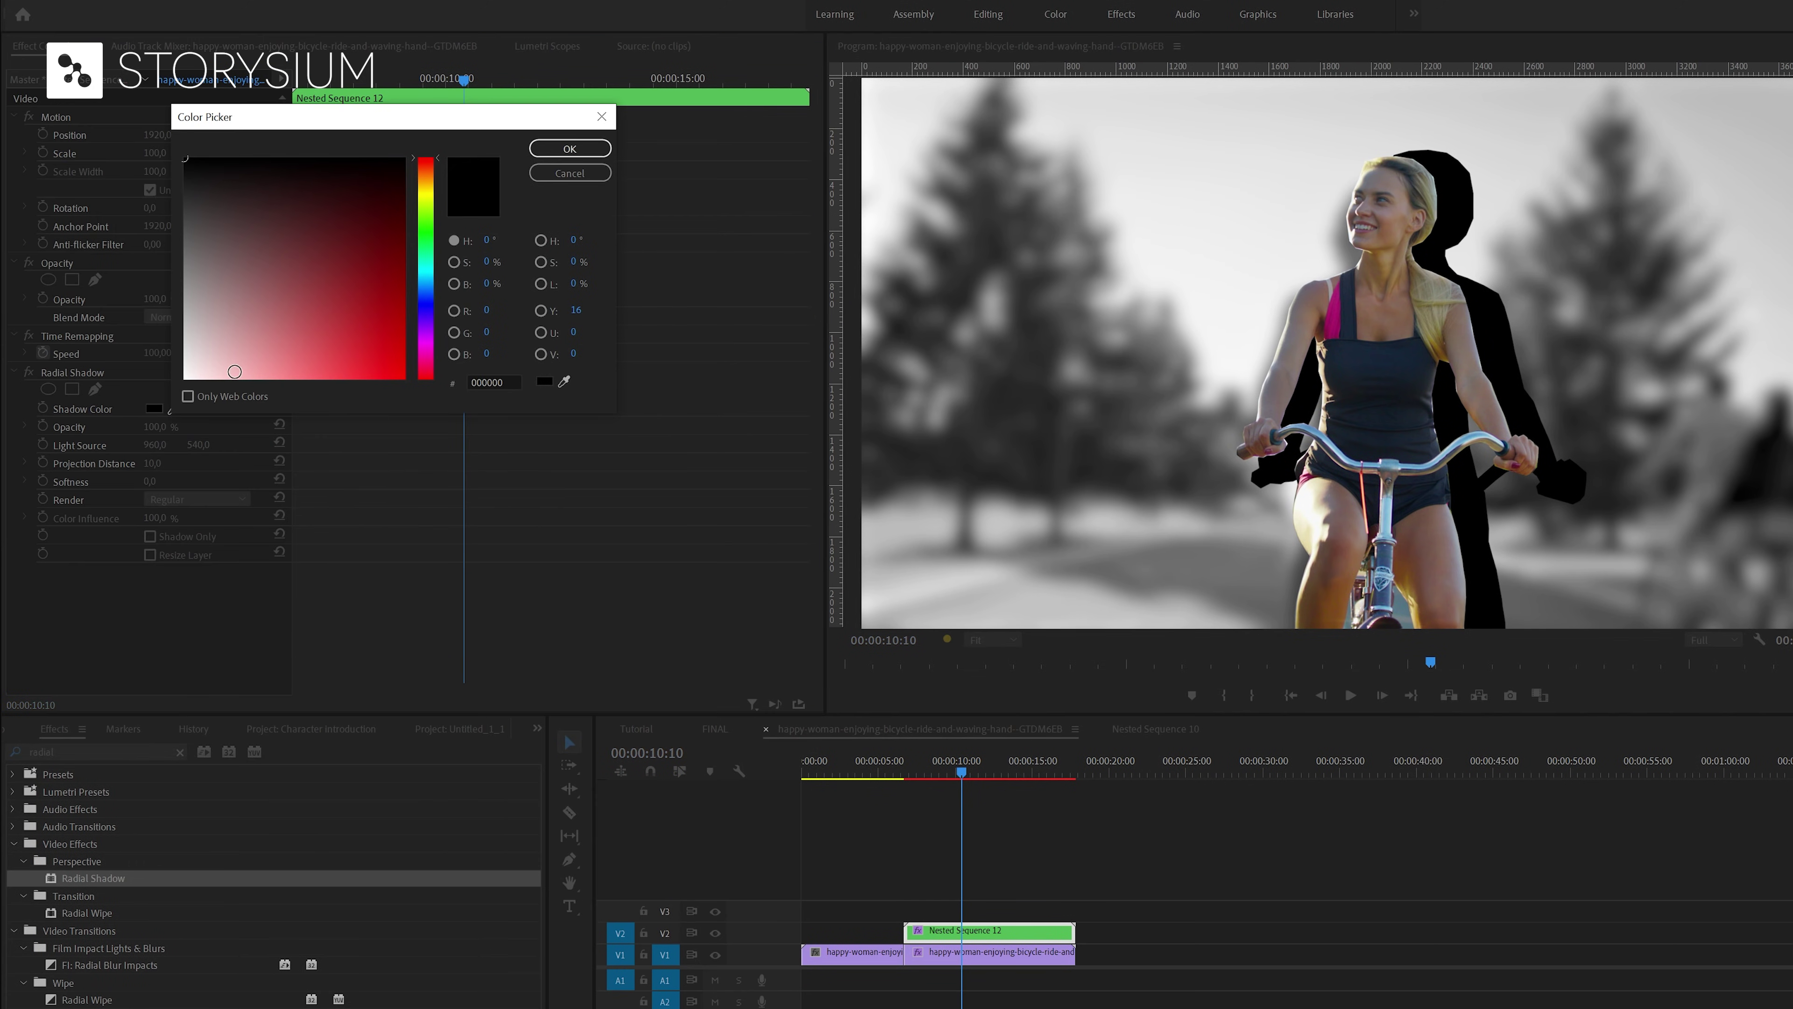
pyautogui.moveTo(193, 370); pyautogui.dragTo(174, 378)
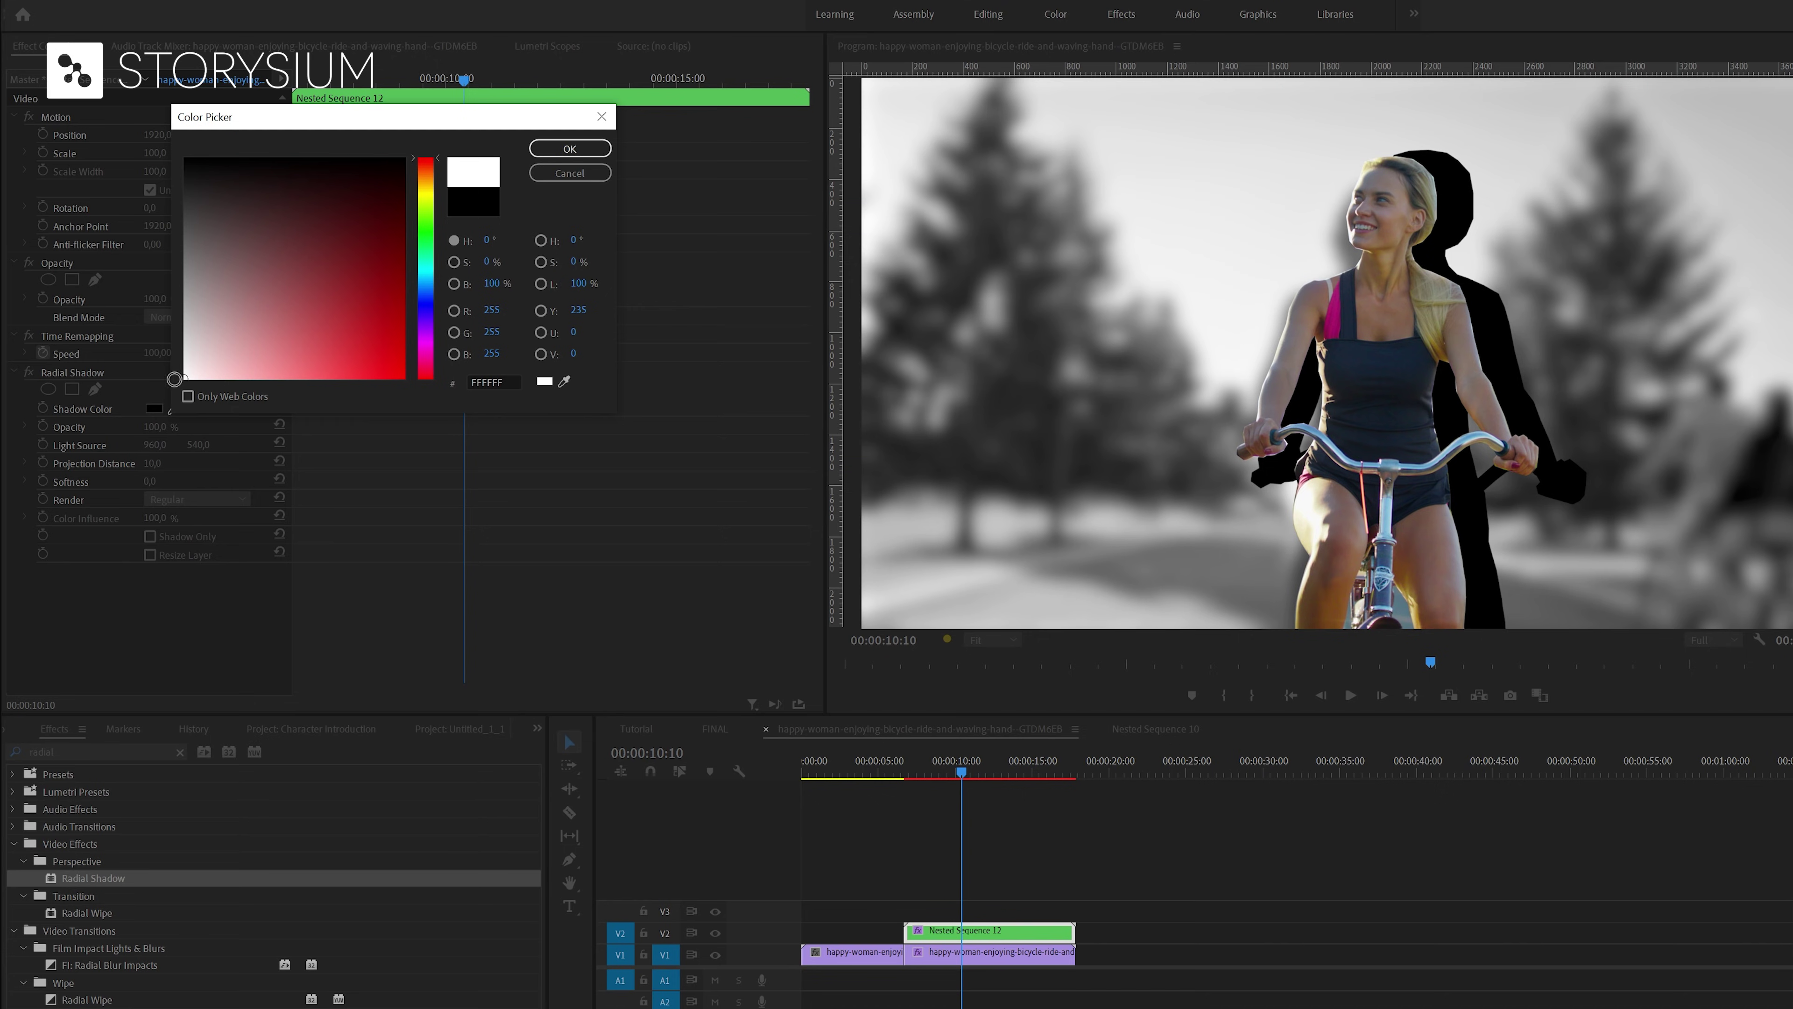
pyautogui.click(559, 145)
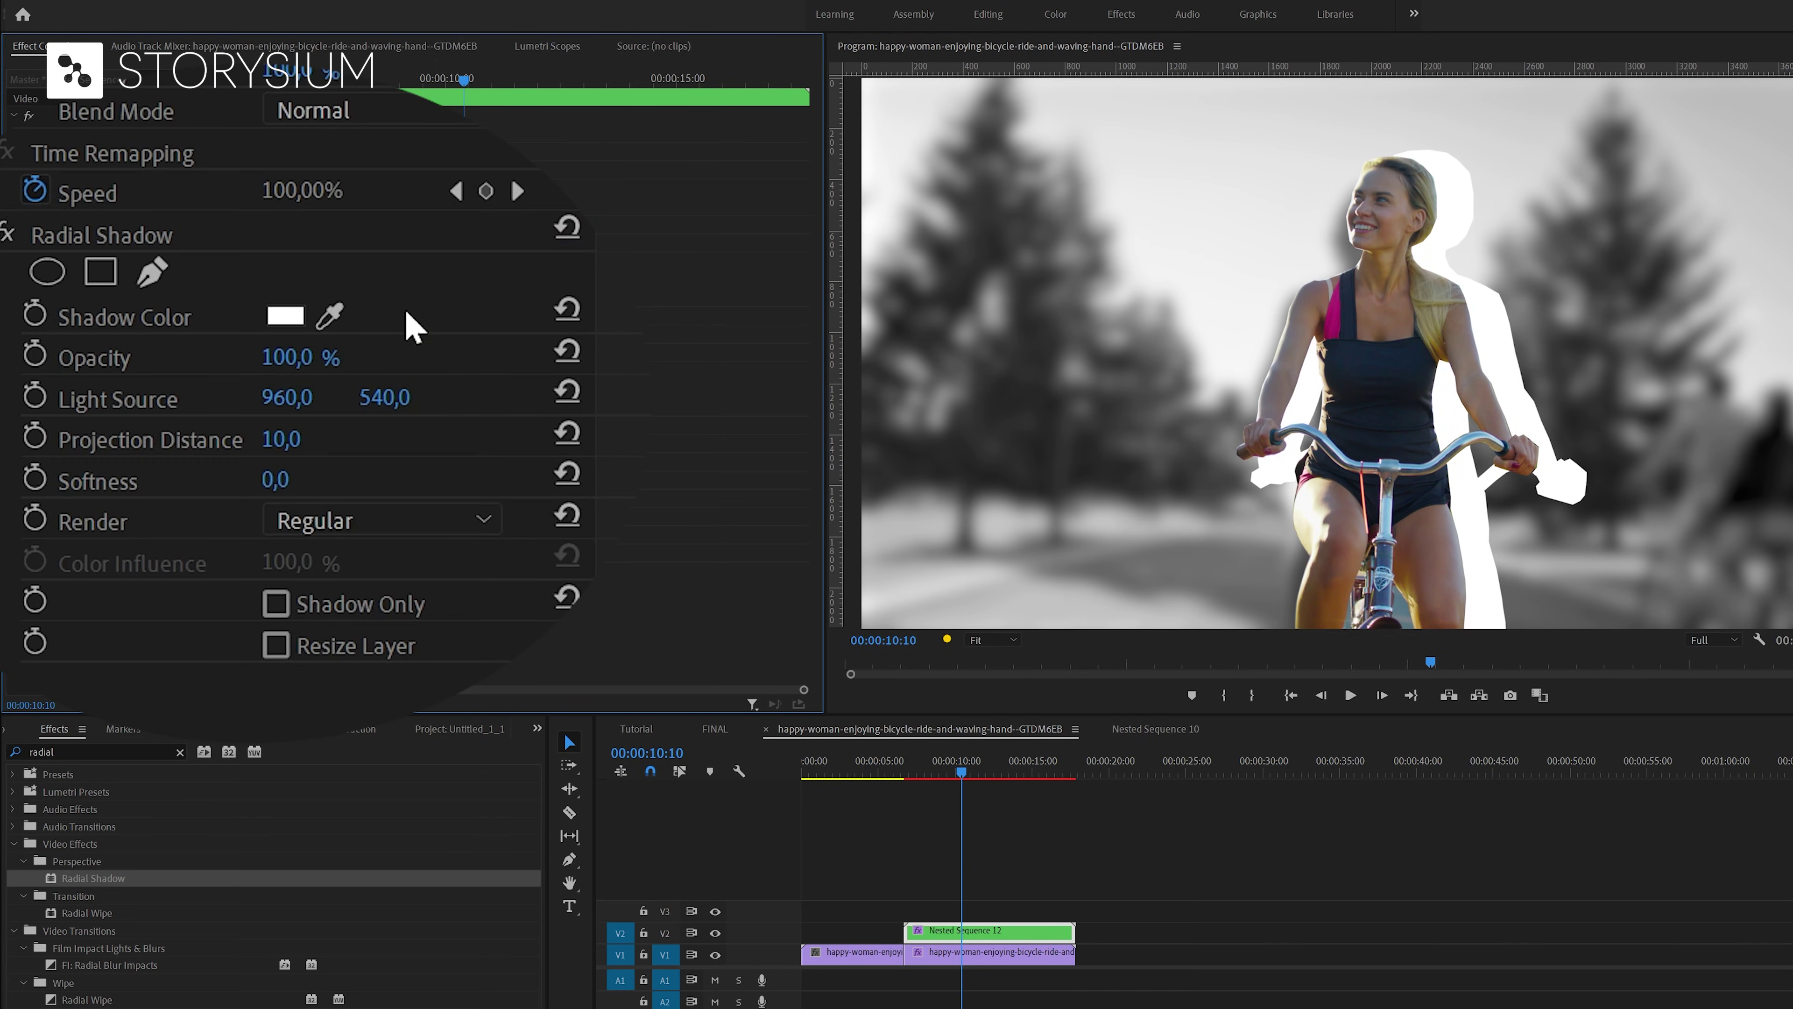
# - Centre the light source on the cyclist and set projection distance to 4, leaving Resize Layer off
pyautogui.moveTo(292, 399); pyautogui.dragTo(1031, 400)
pyautogui.moveTo(360, 399); pyautogui.dragTo(685, 399)
pyautogui.click(295, 439)
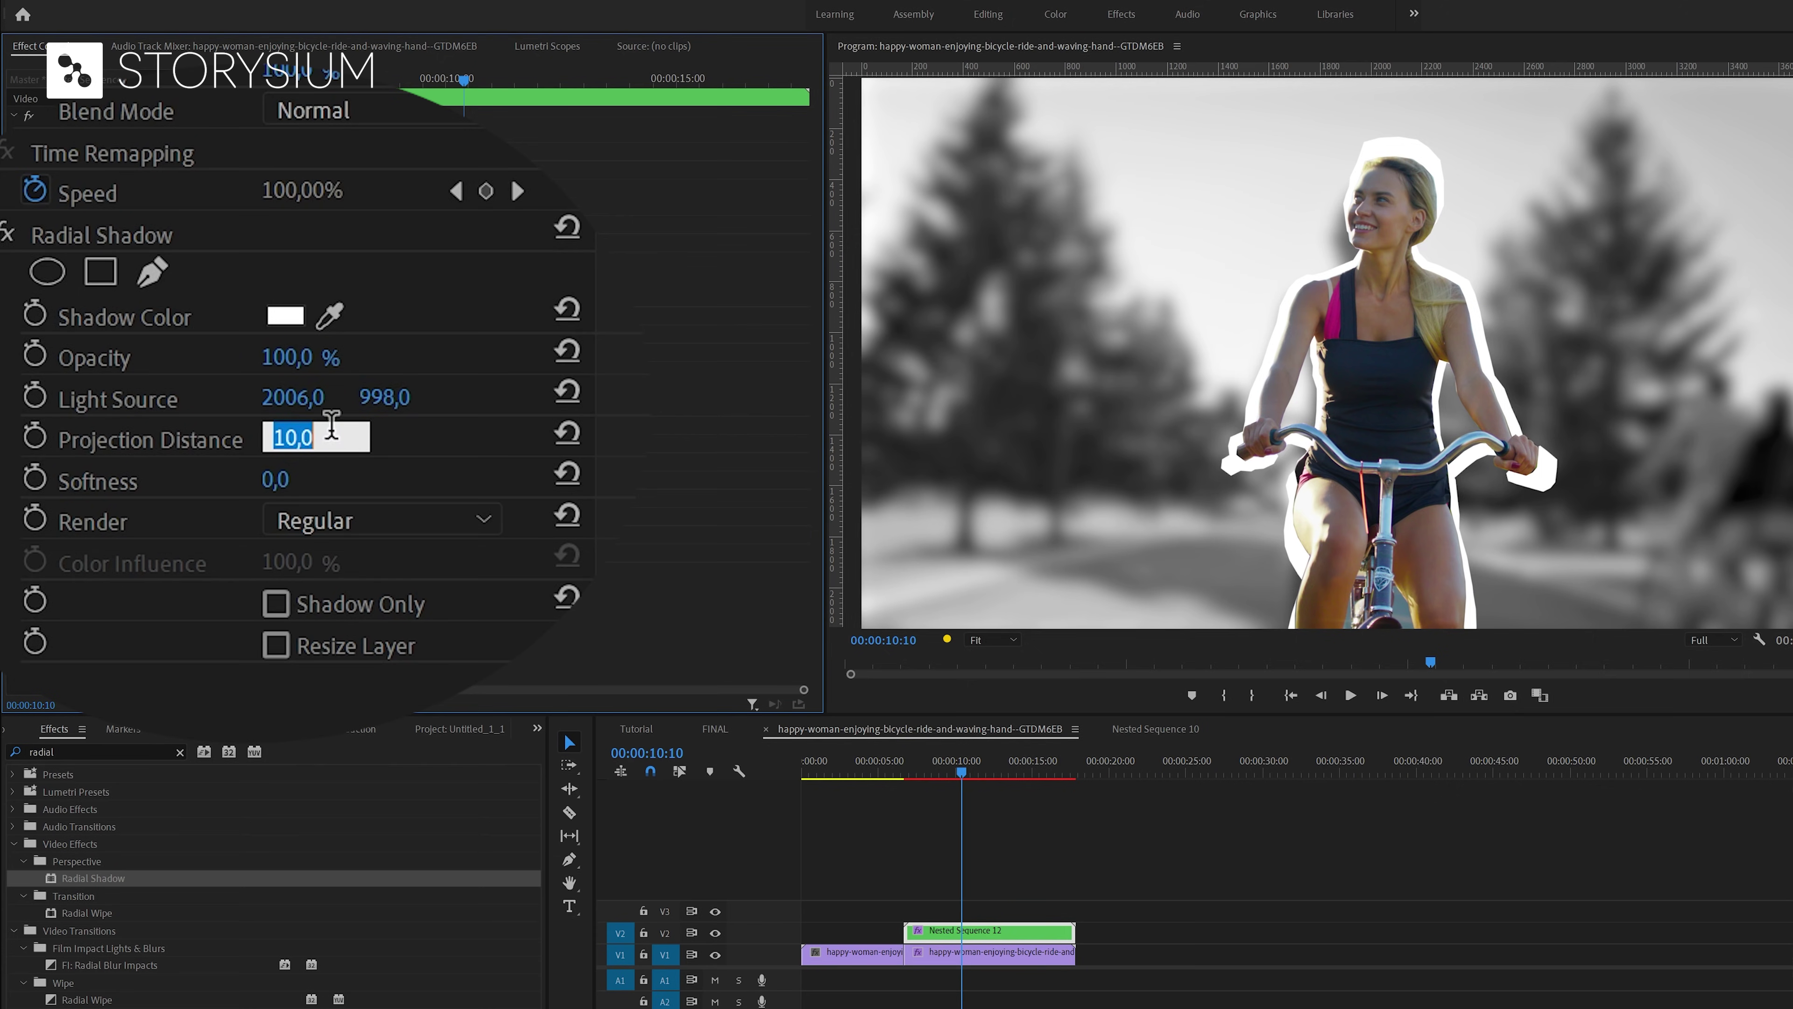
pyautogui.write('4')
pyautogui.press('Return')
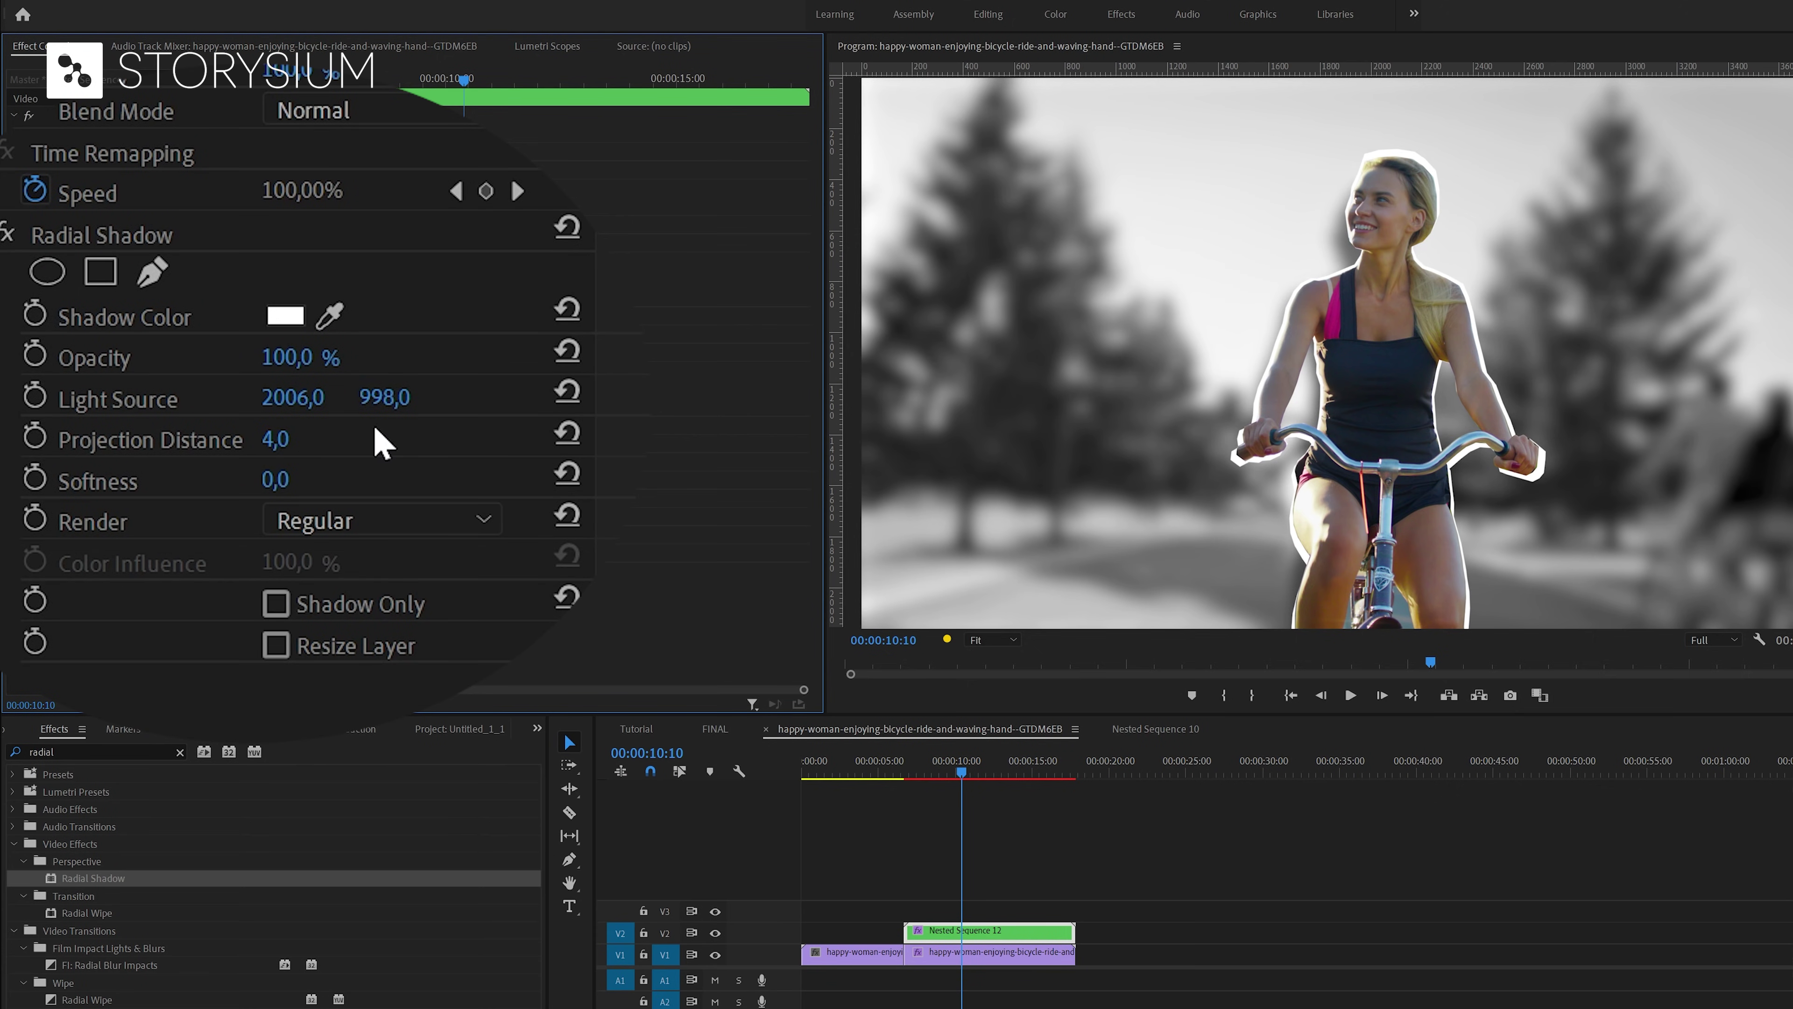
pyautogui.click(317, 654)
pyautogui.click(317, 657)
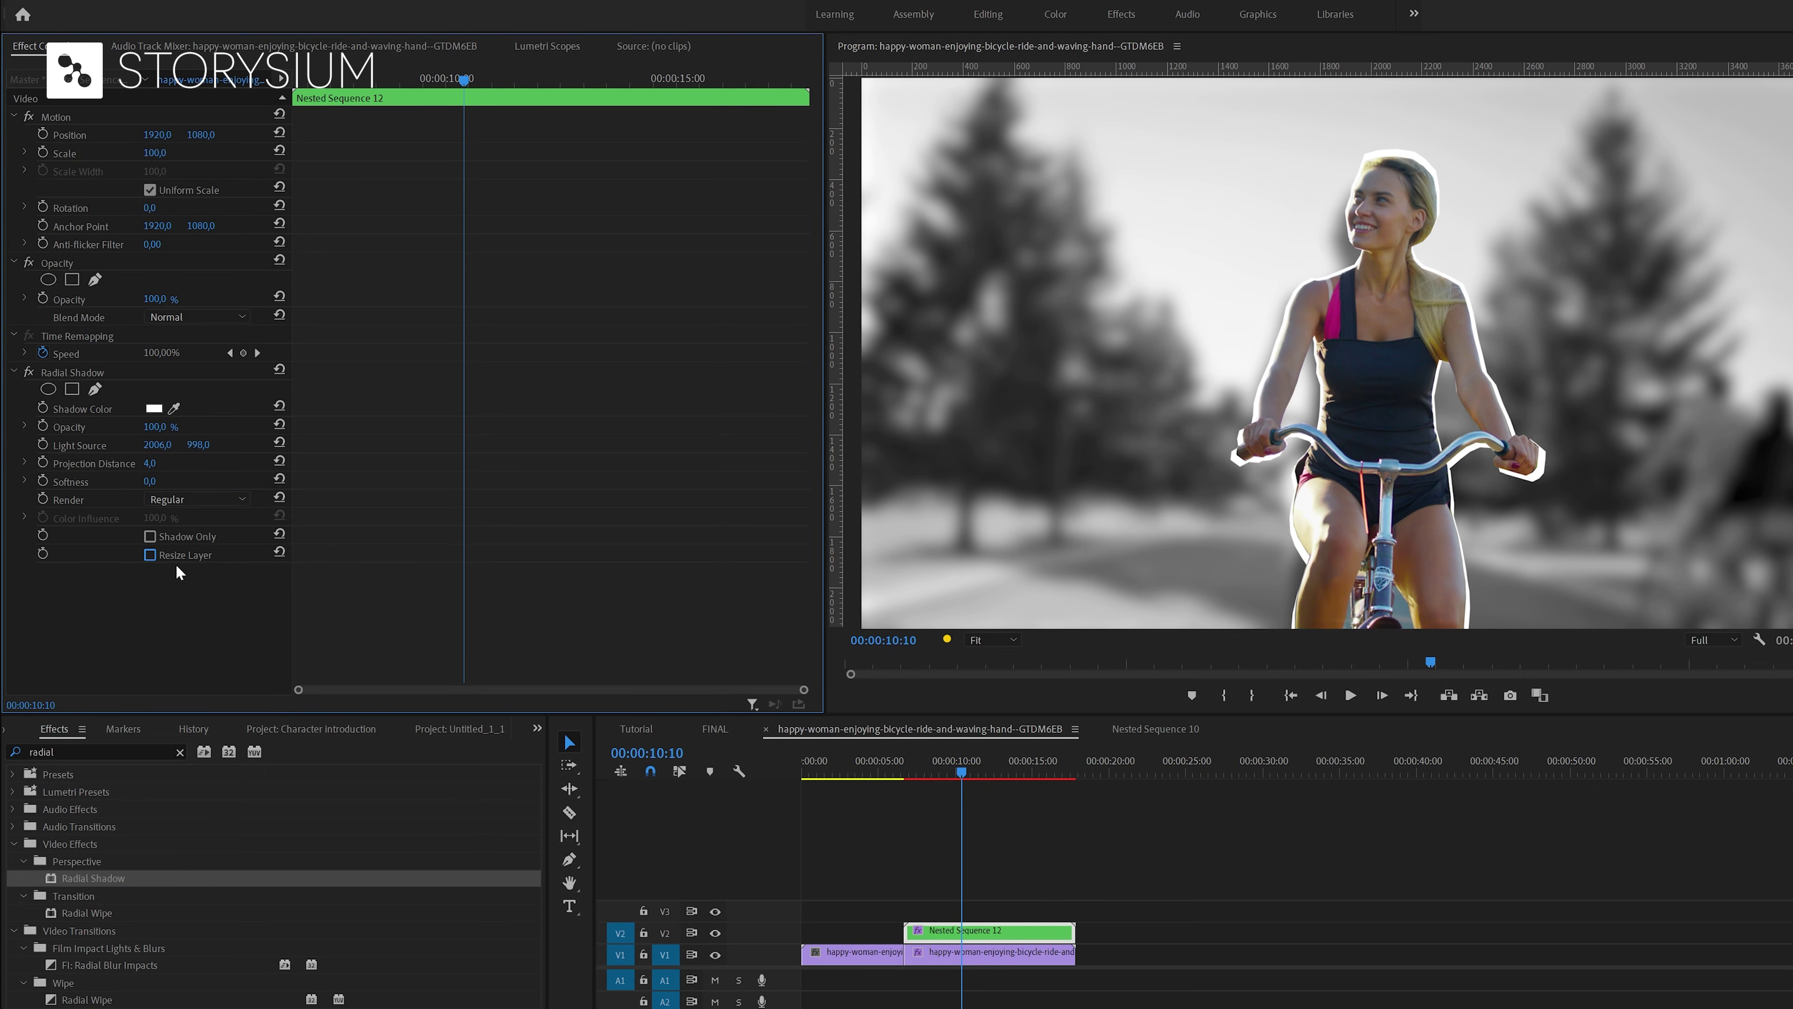
# - Move Nested Sequence 12 up to track V4
pyautogui.moveTo(929, 931); pyautogui.dragTo(930, 892)
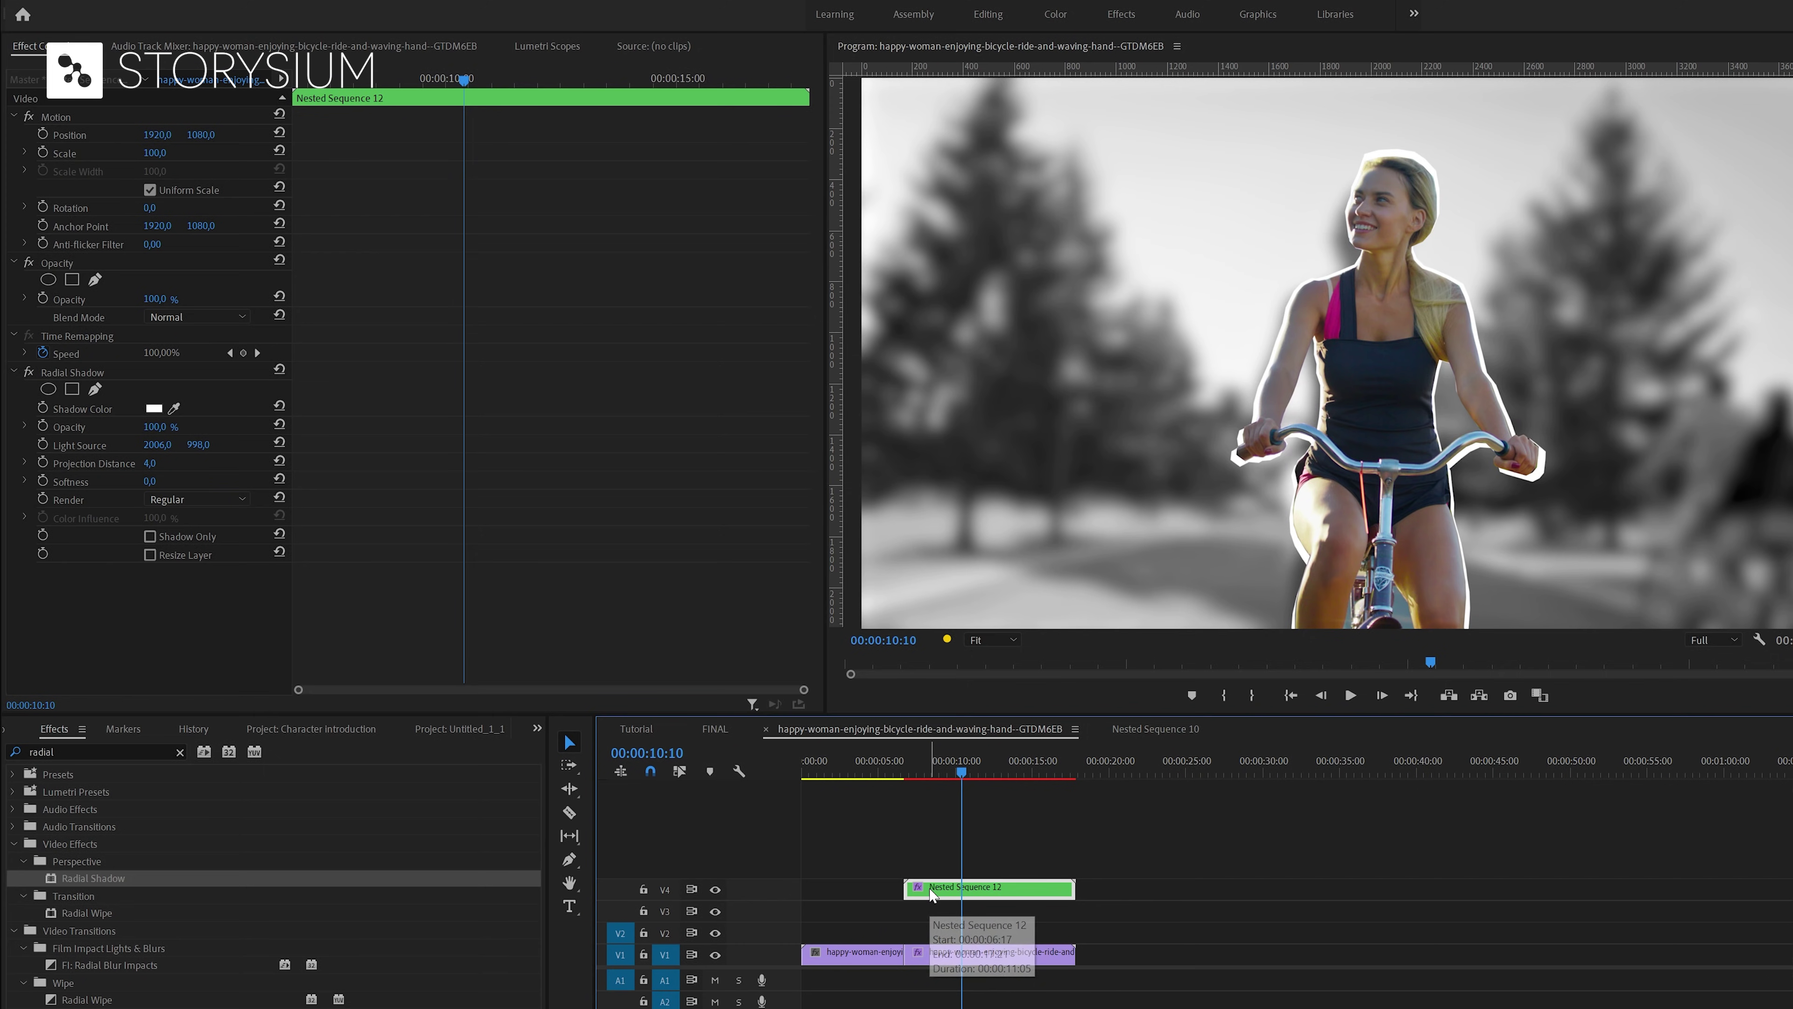
# - Place the Ink png folder window beside the Program monitor
pyautogui.moveTo(0, 318)
pyautogui.mouseDown()
pyautogui.moveTo(1264, 321)
pyautogui.moveTo(1553, 346)
pyautogui.mouseUp()
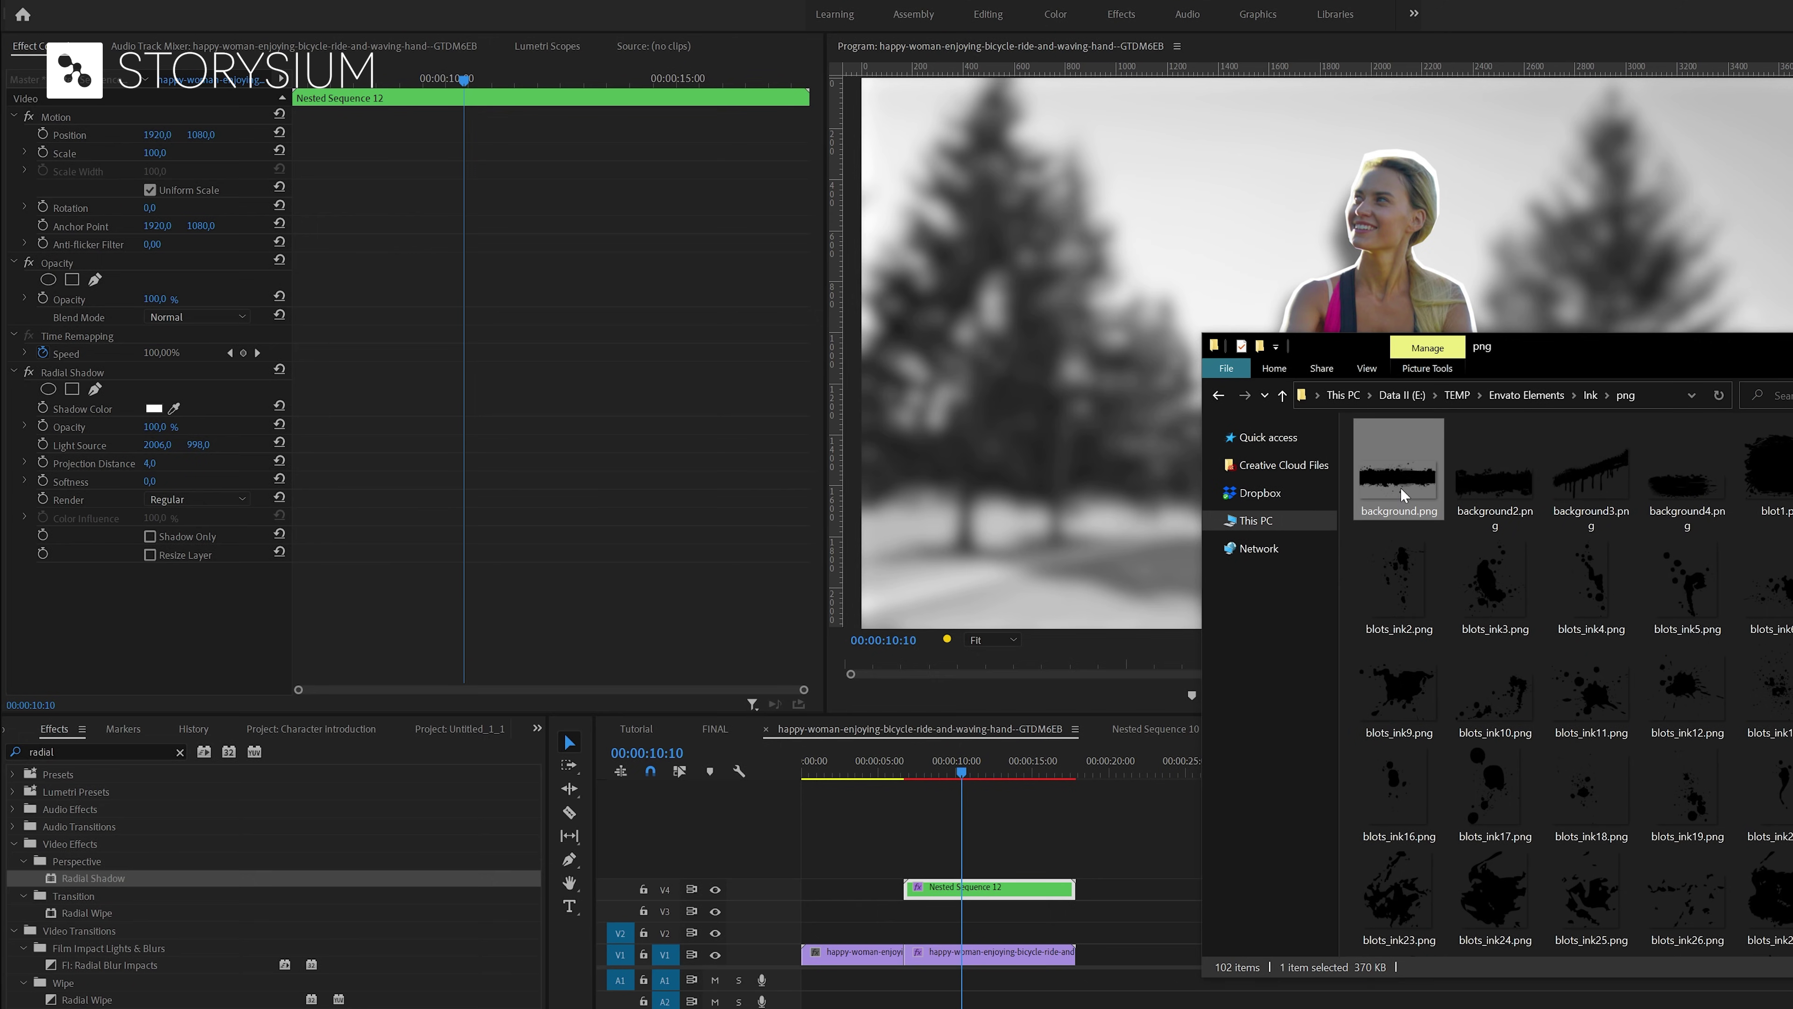
# - Add background.png to track V2 as a black ink-splash band behind the cutout
pyautogui.moveTo(1397, 487); pyautogui.dragTo(1067, 934)
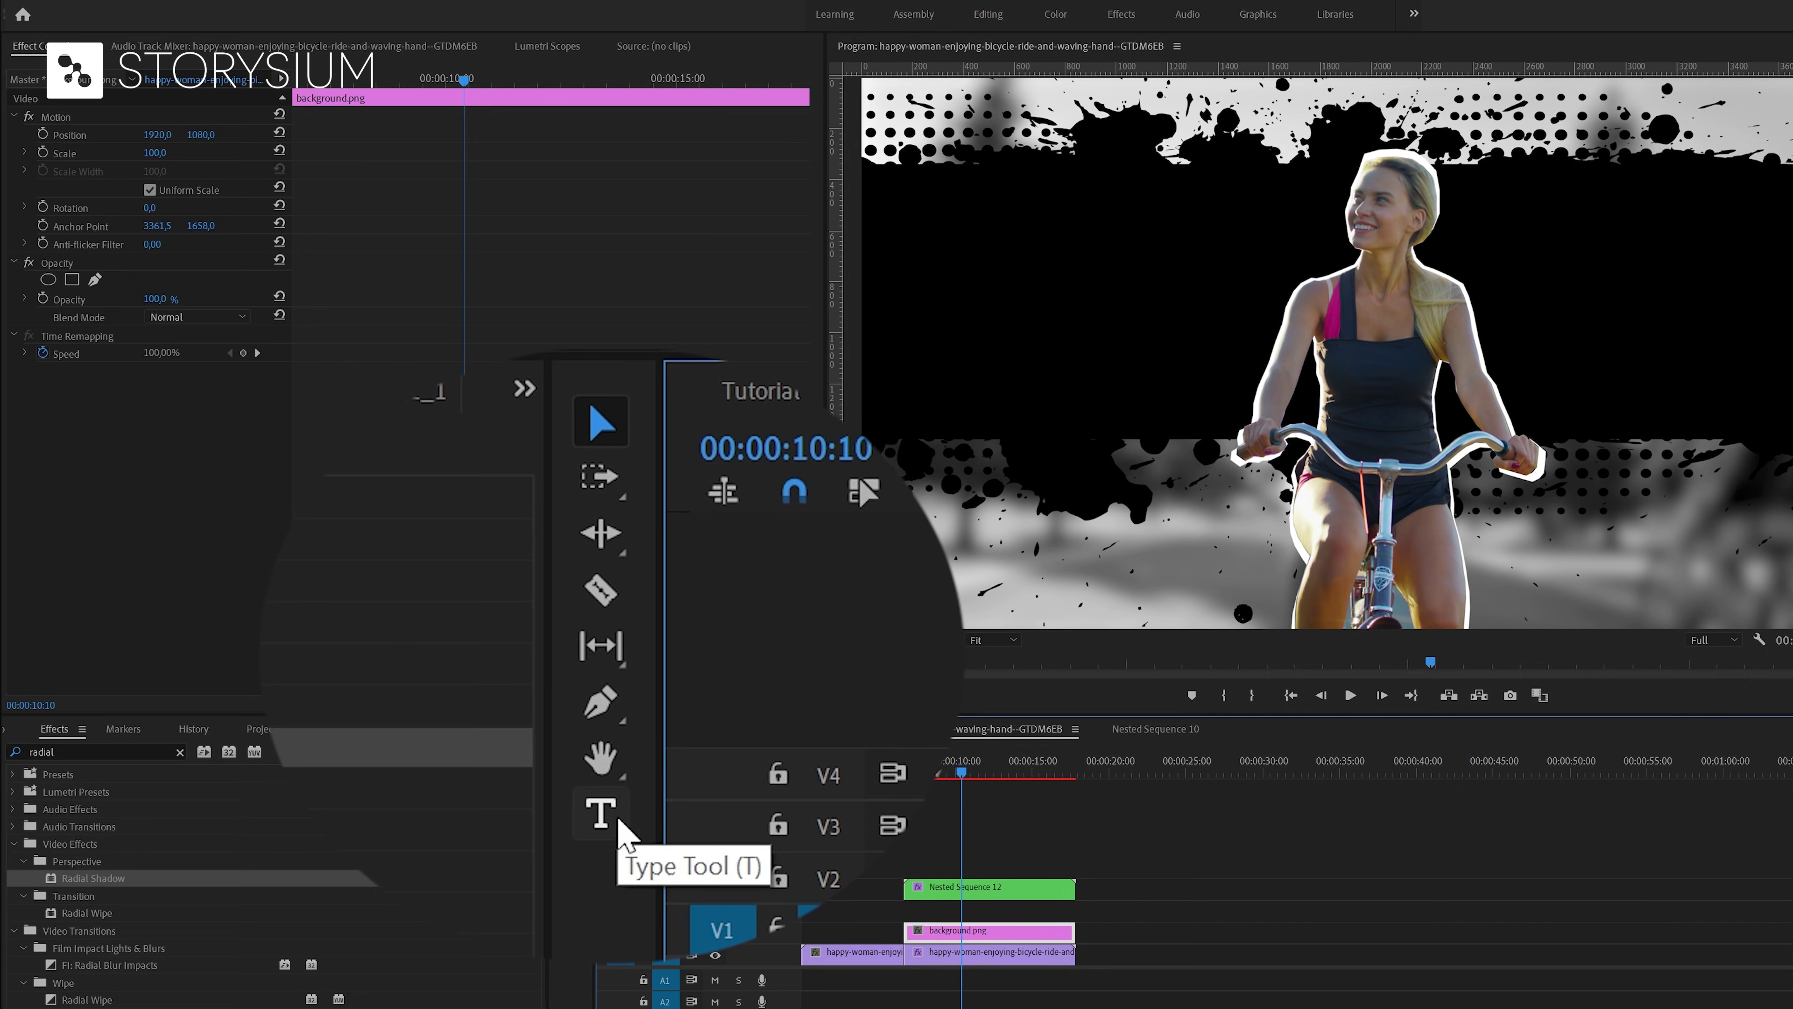
pyautogui.click(571, 905)
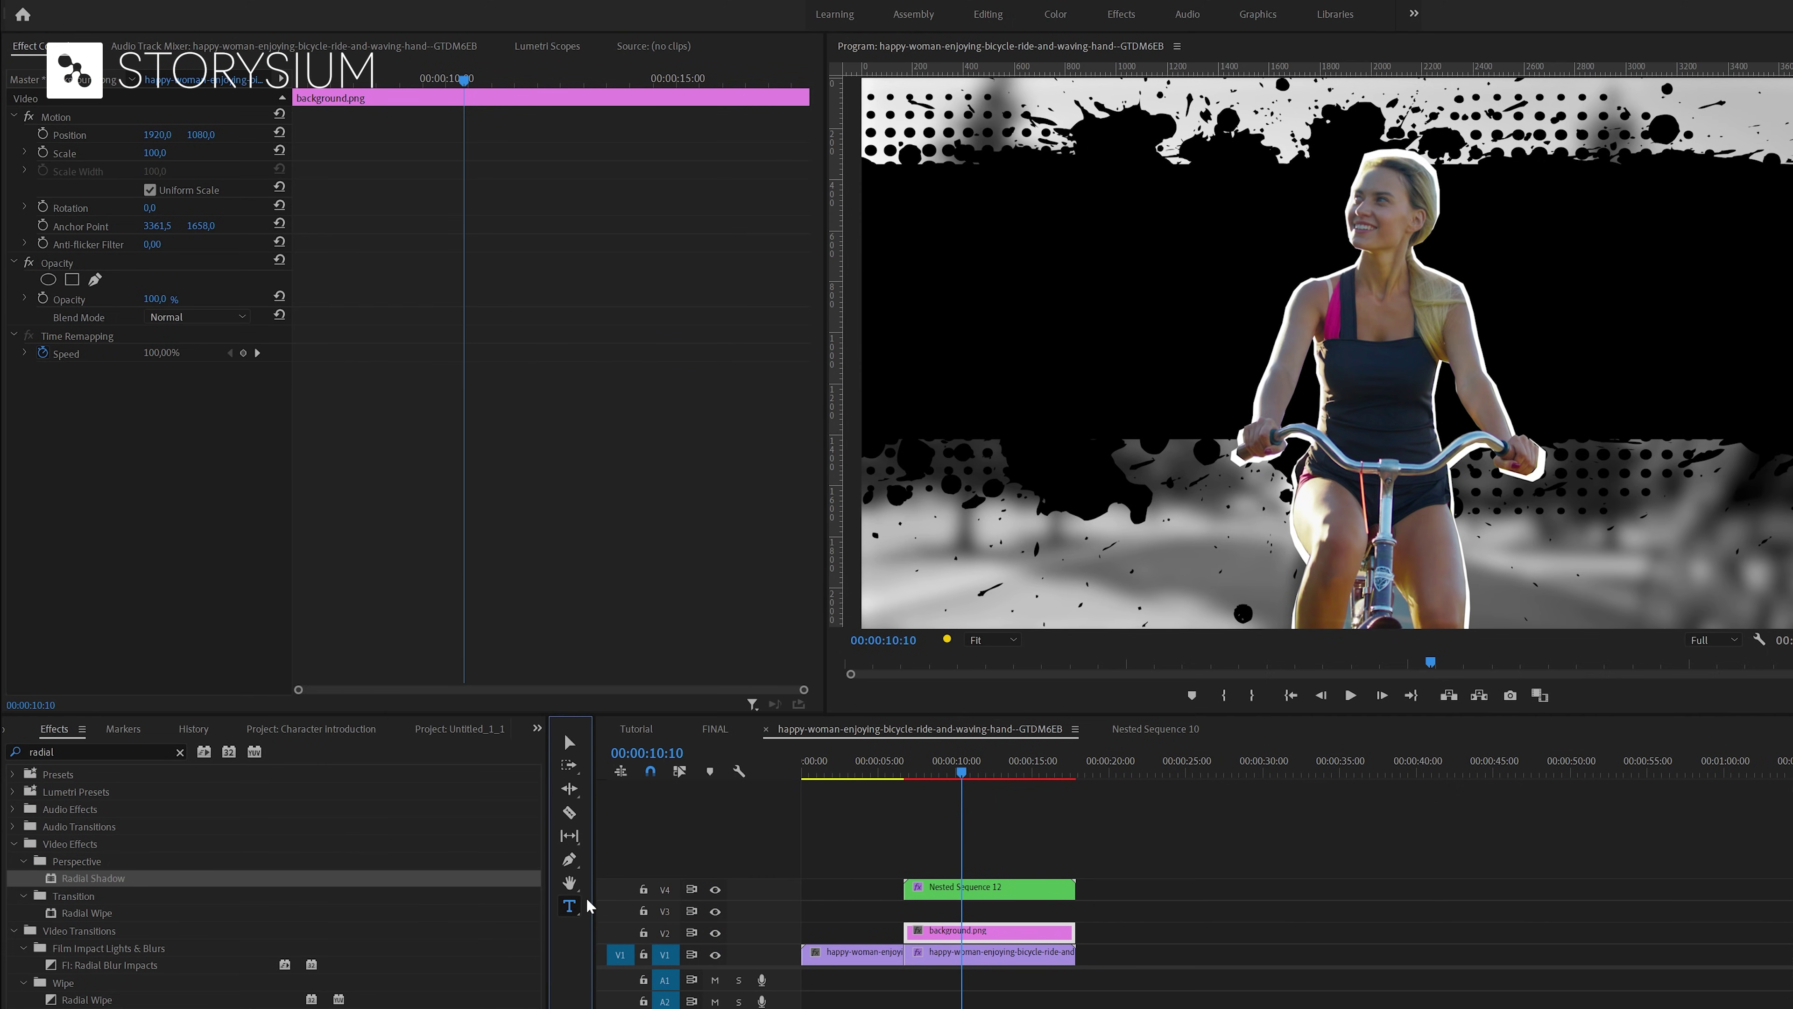
# - Type a two-line title 'THE' / 'CYCLIST' left of the rider in the Program monitor
pyautogui.click(959, 353)
pyautogui.write('THE')
pyautogui.press('Return')
pyautogui.write('CY')
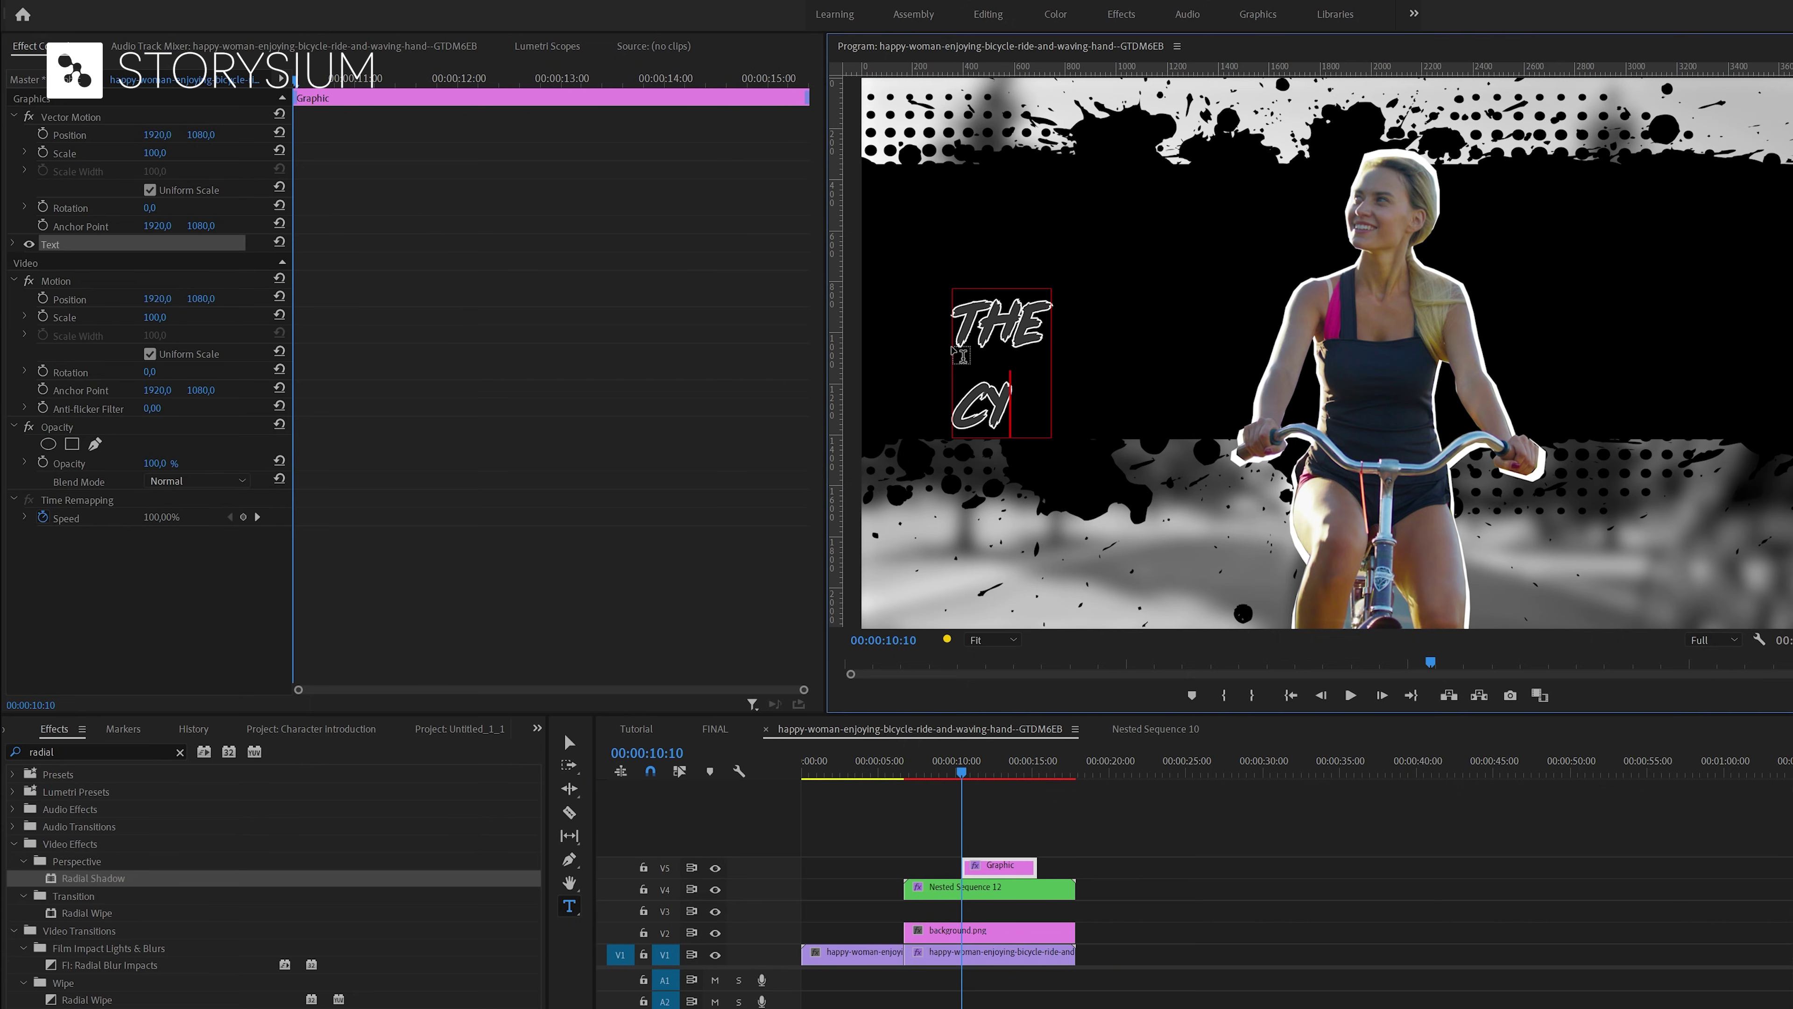
pyautogui.write('CLIST')
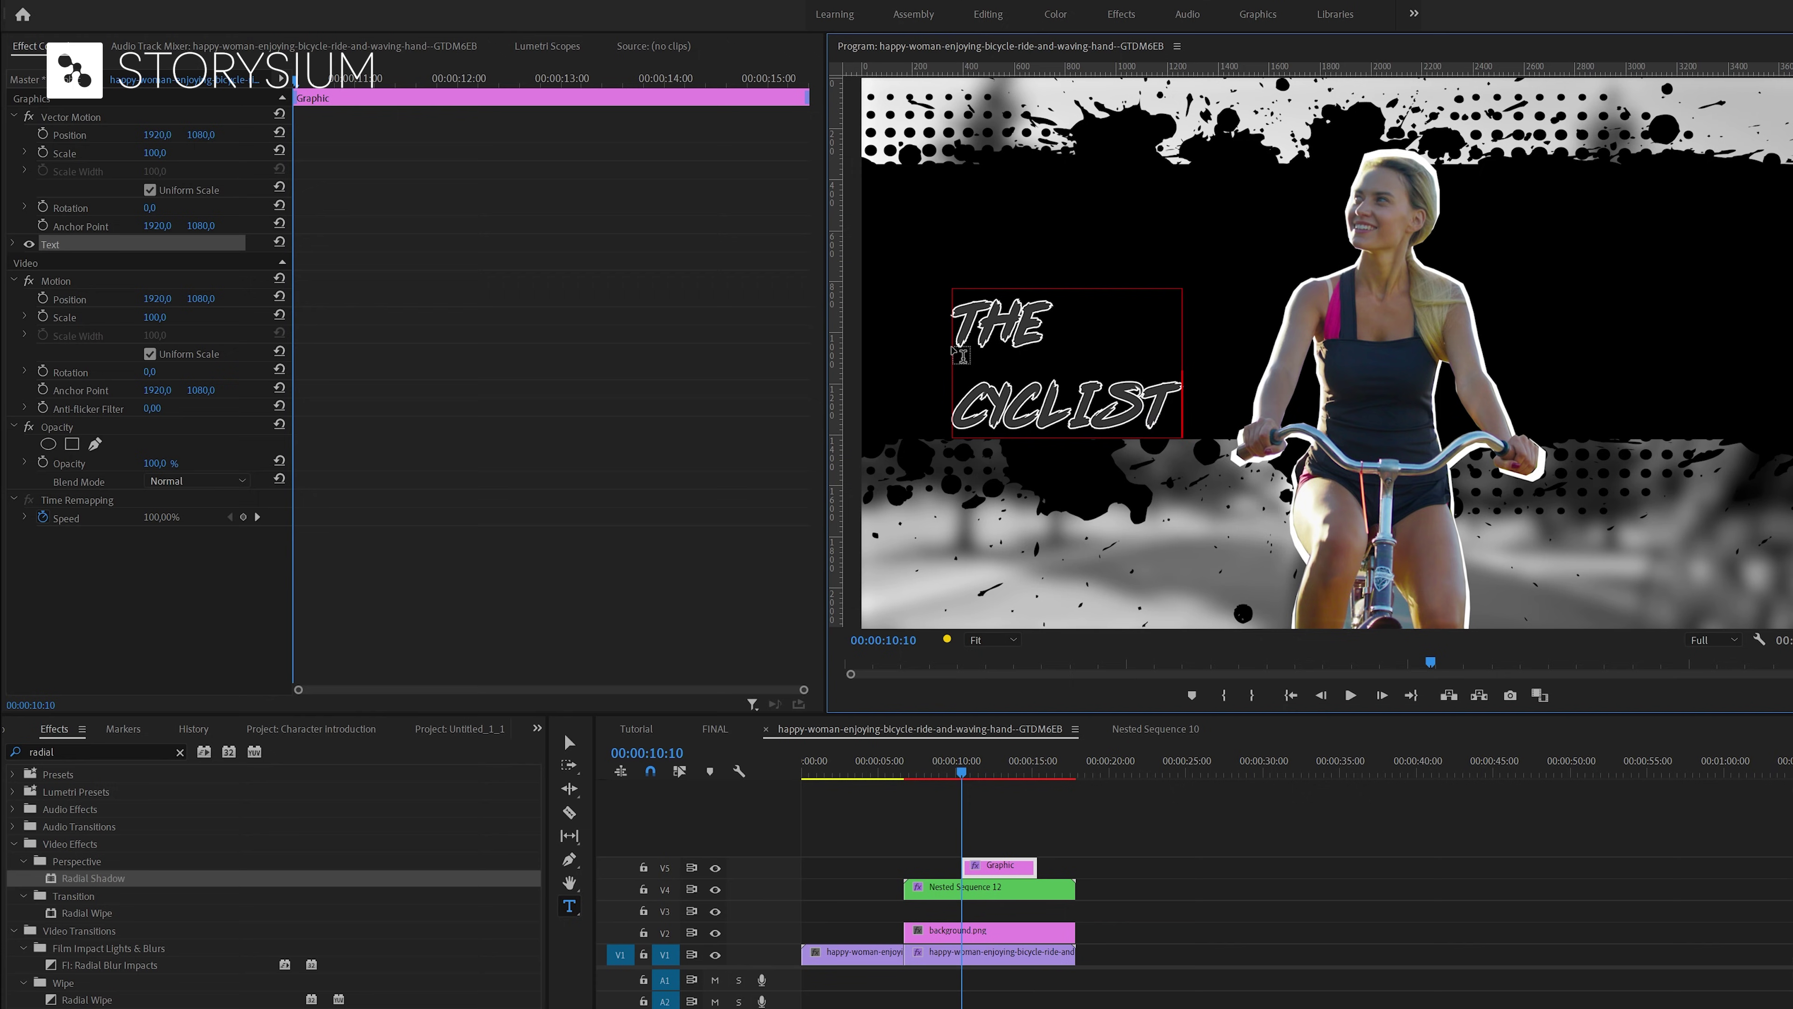
# - Enlarge the CYCLIST line to a much bigger font size in Essential Graphics
pyautogui.doubleClick(975, 406)
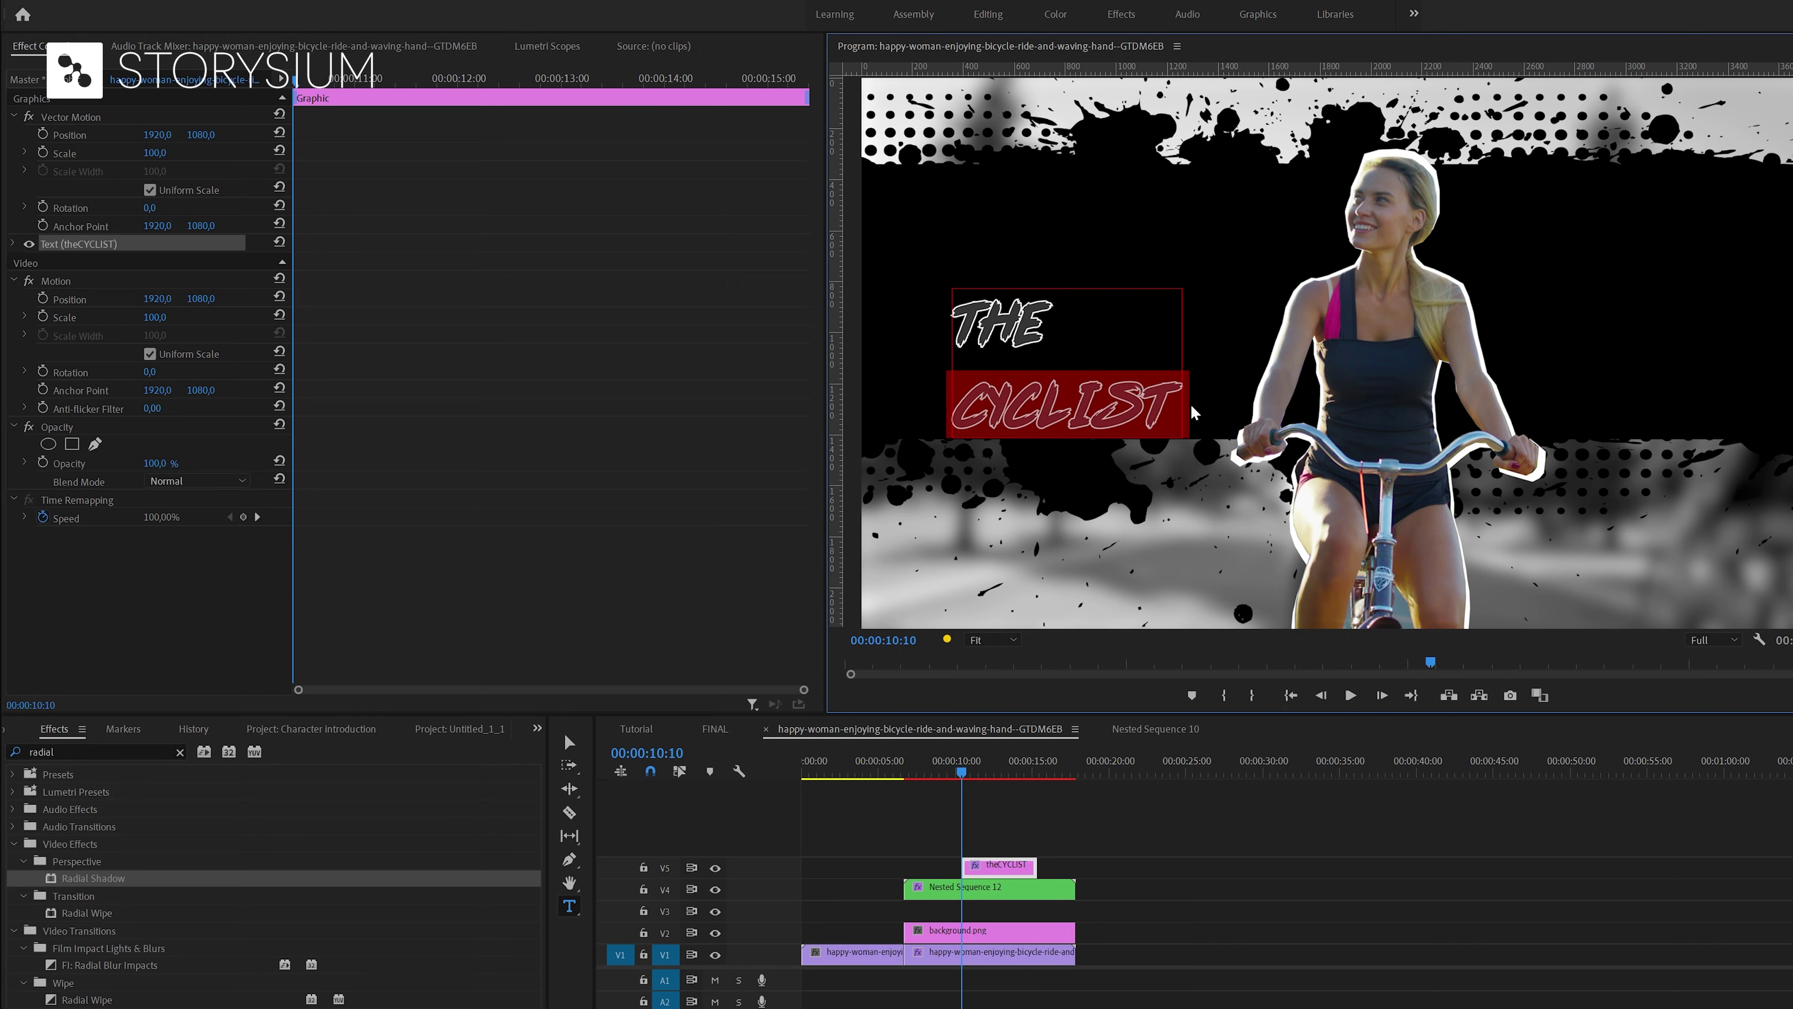
pyautogui.click(1257, 14)
pyautogui.moveTo(1612, 595); pyautogui.dragTo(1636, 595)
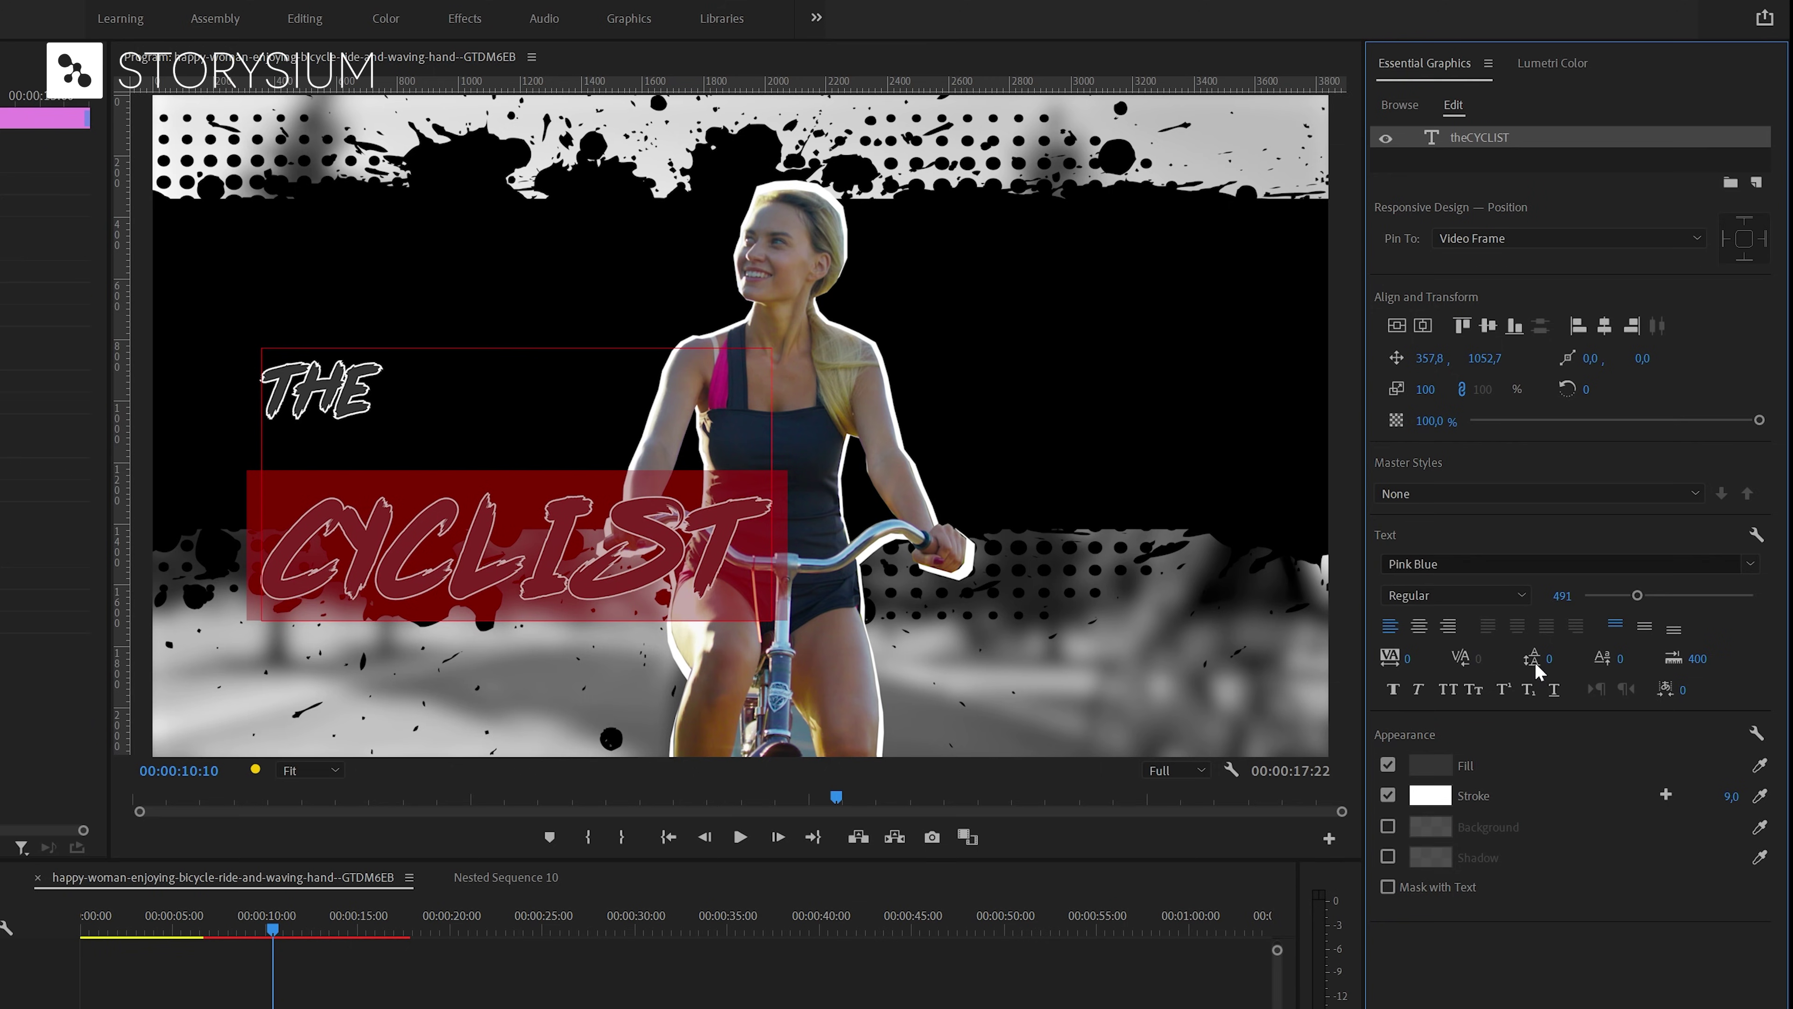
# - Tighten the title lines, shift it up-left, then move its clip to V3 and extend it
pyautogui.moveTo(1546, 659); pyautogui.dragTo(1454, 659)
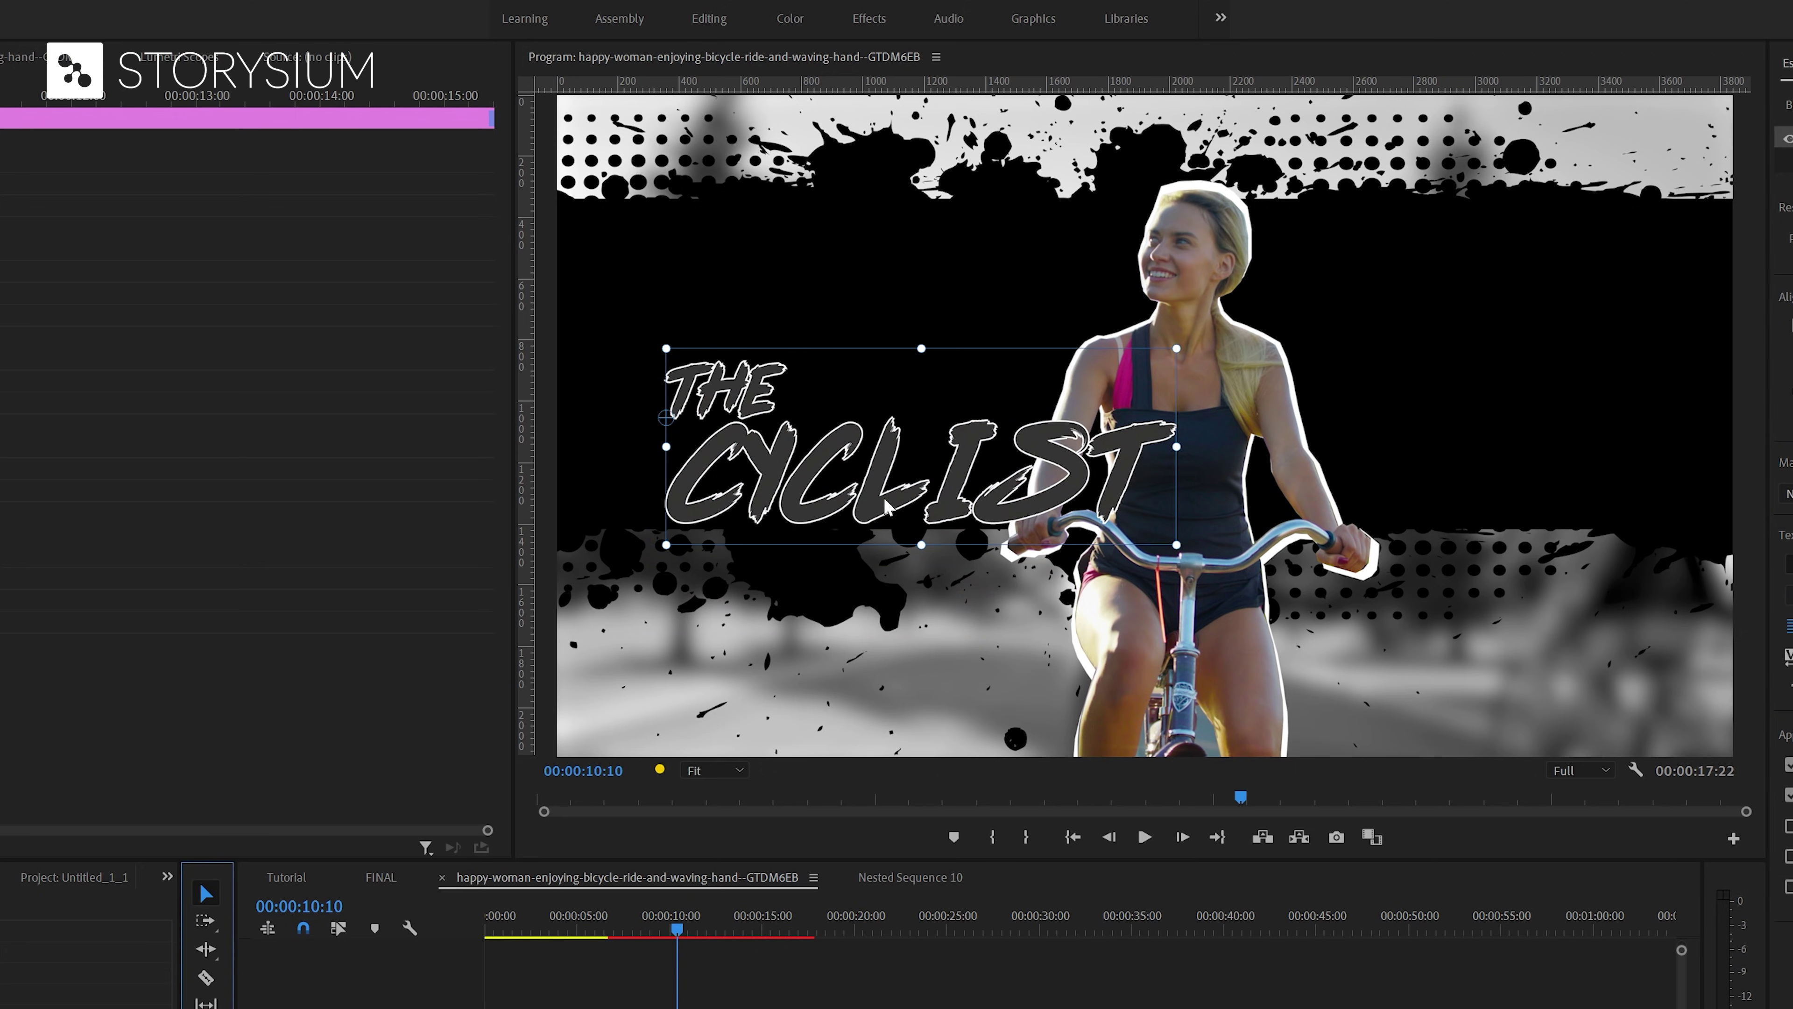
pyautogui.moveTo(886, 503); pyautogui.dragTo(826, 410)
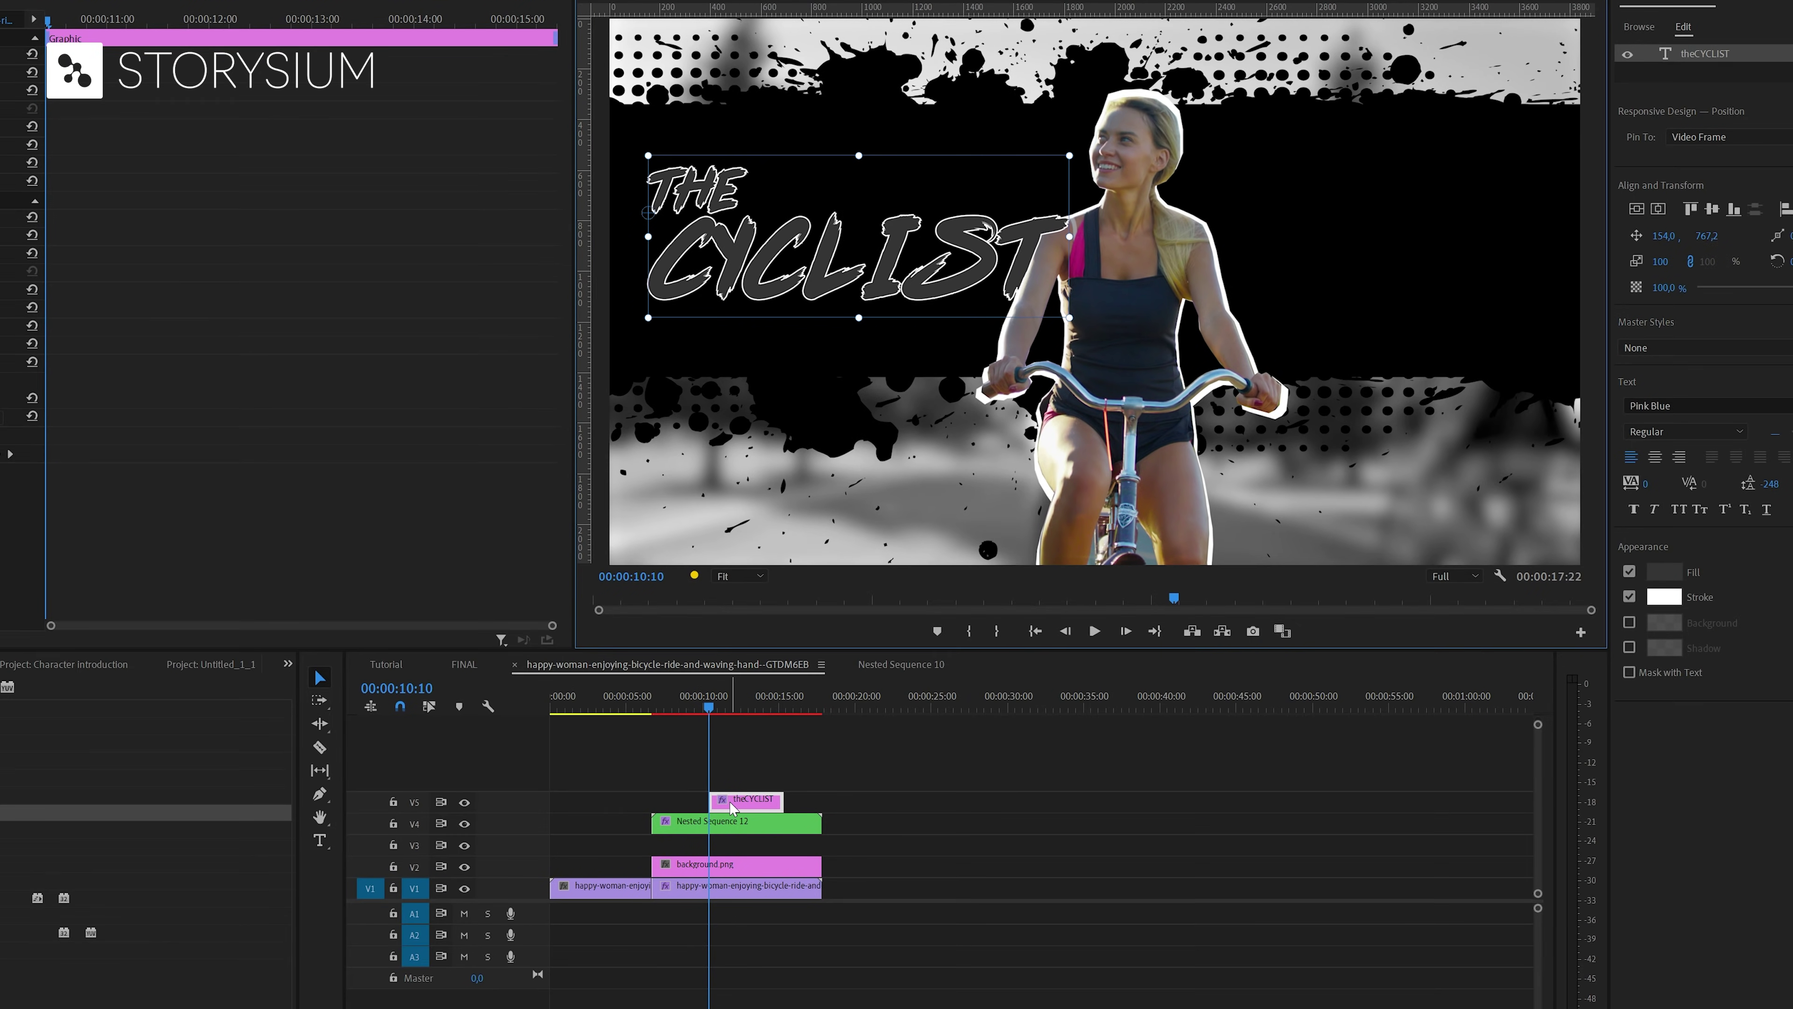
pyautogui.moveTo(731, 807); pyautogui.dragTo(730, 846)
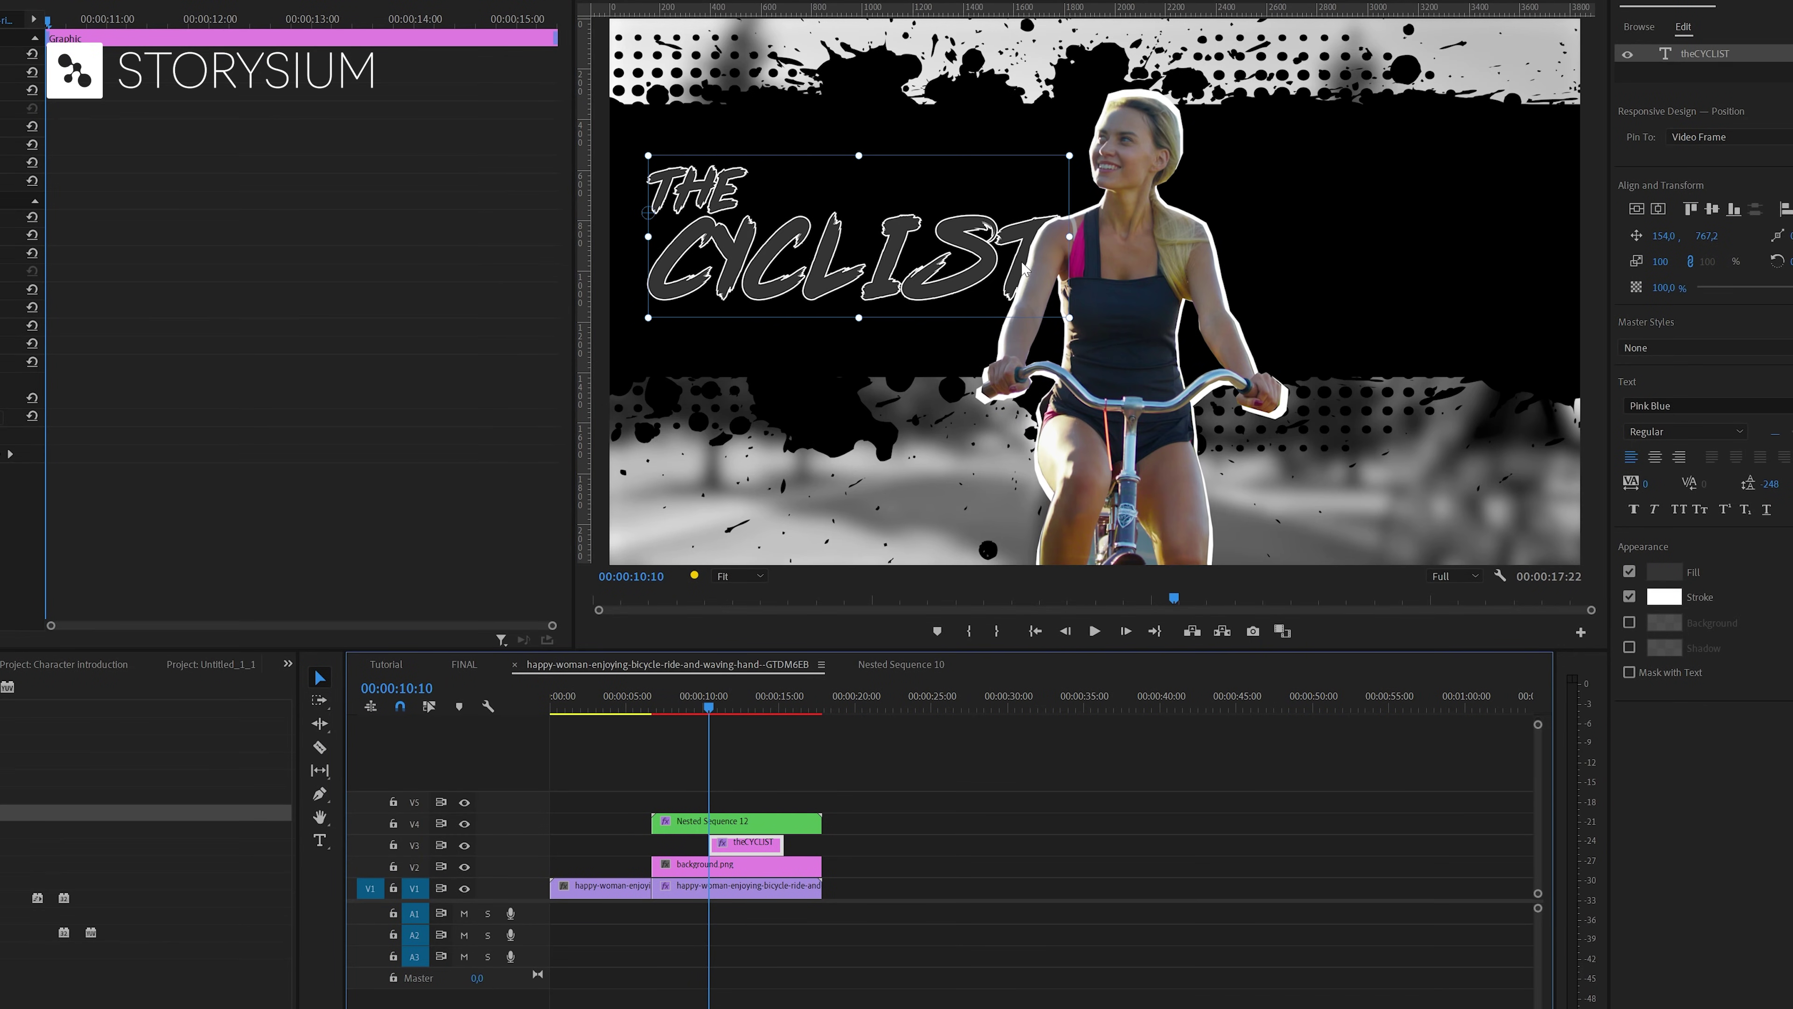
pyautogui.moveTo(710, 841); pyautogui.dragTo(651, 841)
pyautogui.moveTo(804, 845); pyautogui.dragTo(809, 844)
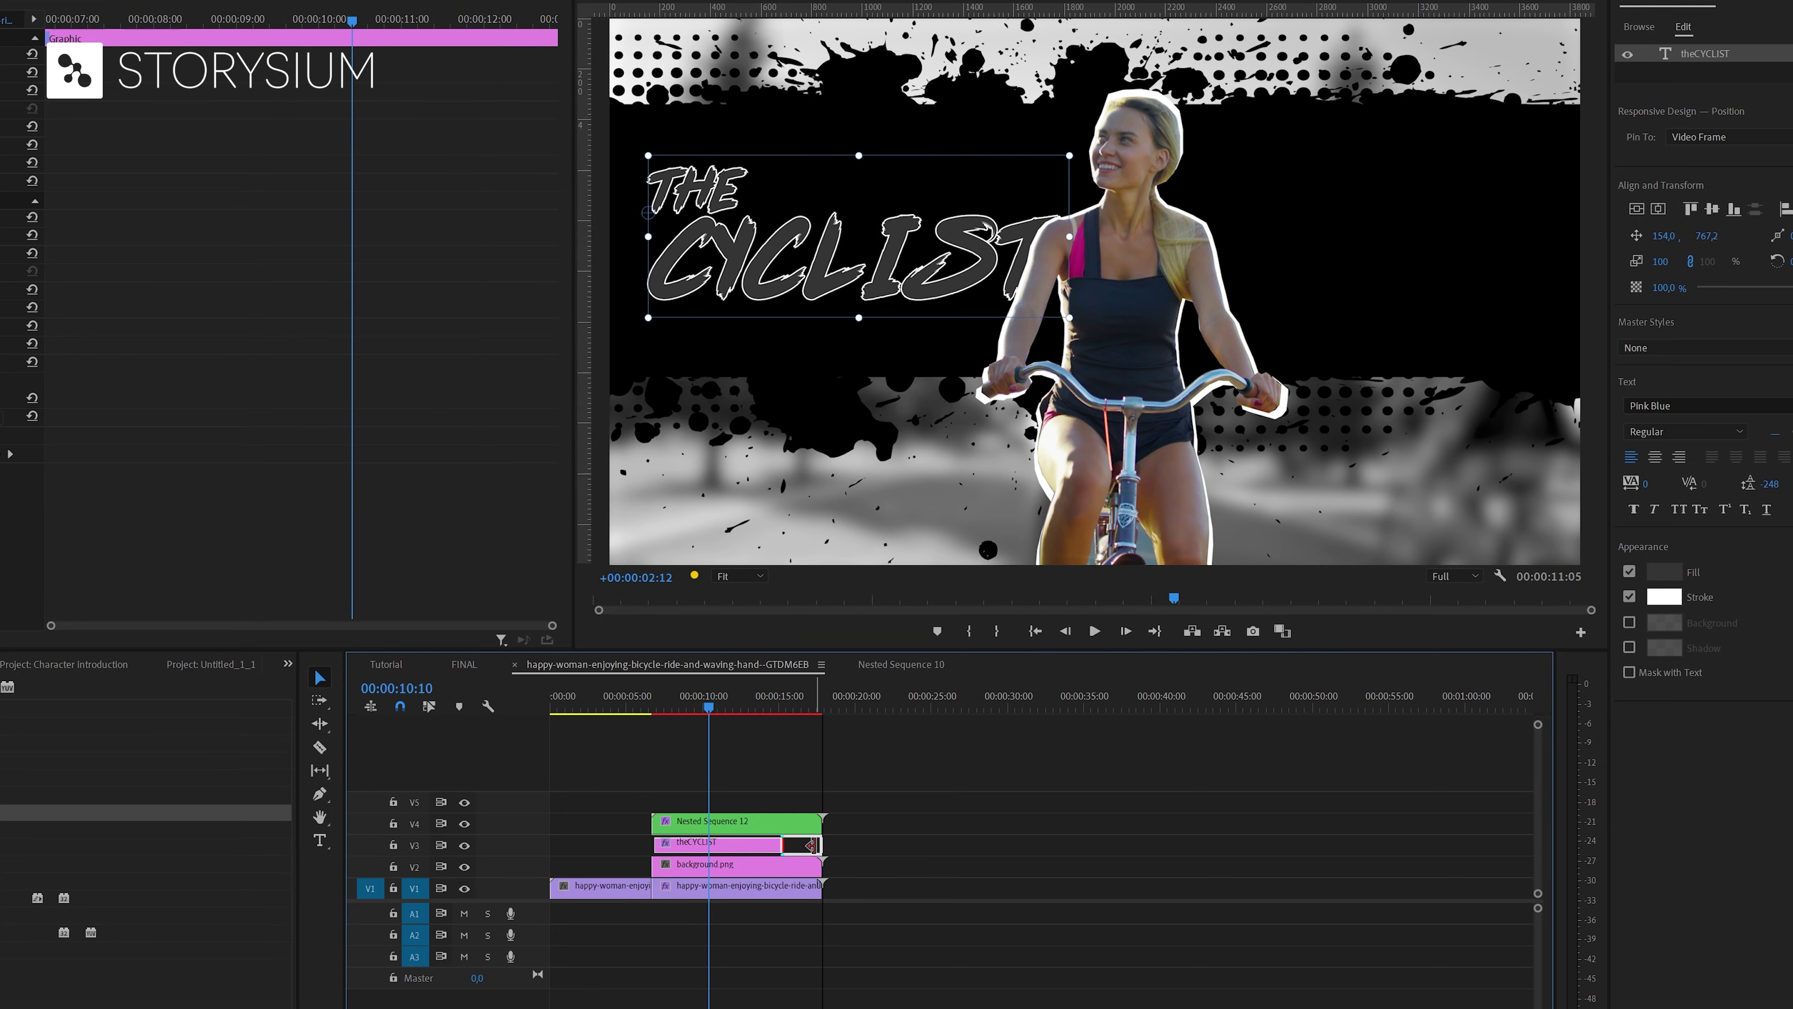
# - Apply the Change to Color effect to background.png
pyautogui.click(720, 869)
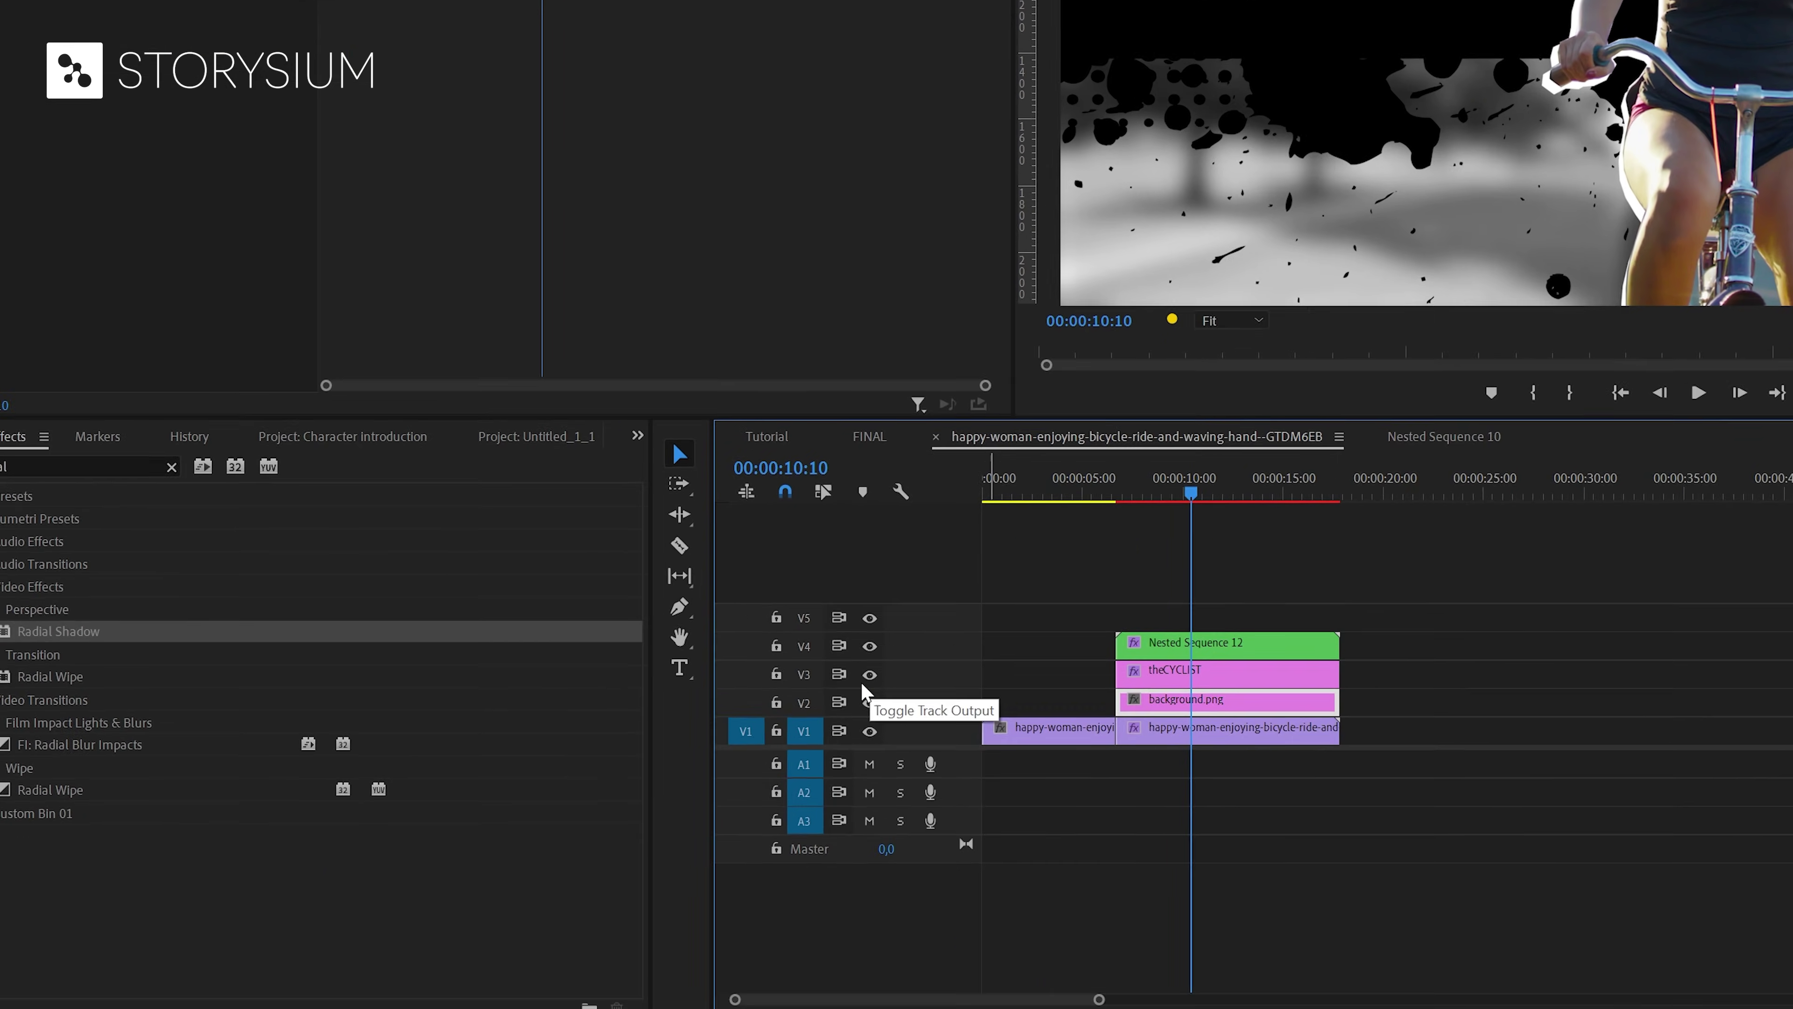
pyautogui.moveTo(132, 391); pyautogui.dragTo(15, 392)
pyautogui.write('change')
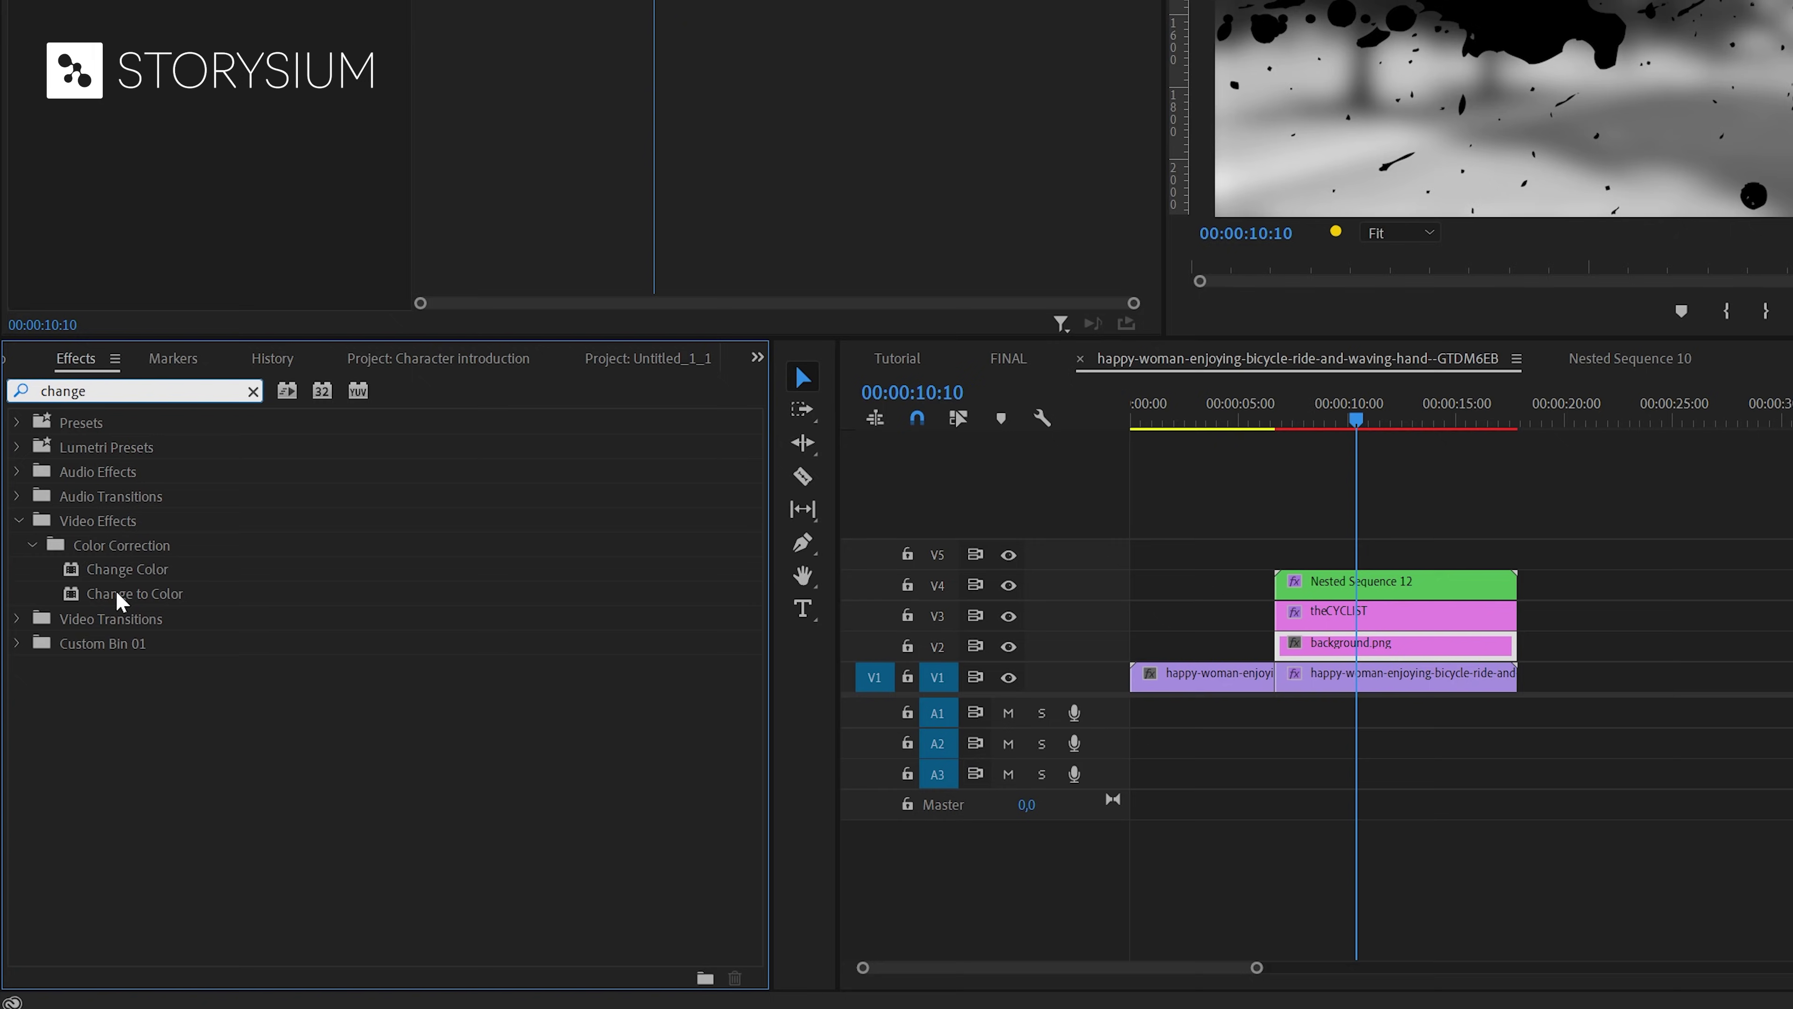
pyautogui.click(131, 595)
pyautogui.moveTo(125, 599); pyautogui.dragTo(1329, 650)
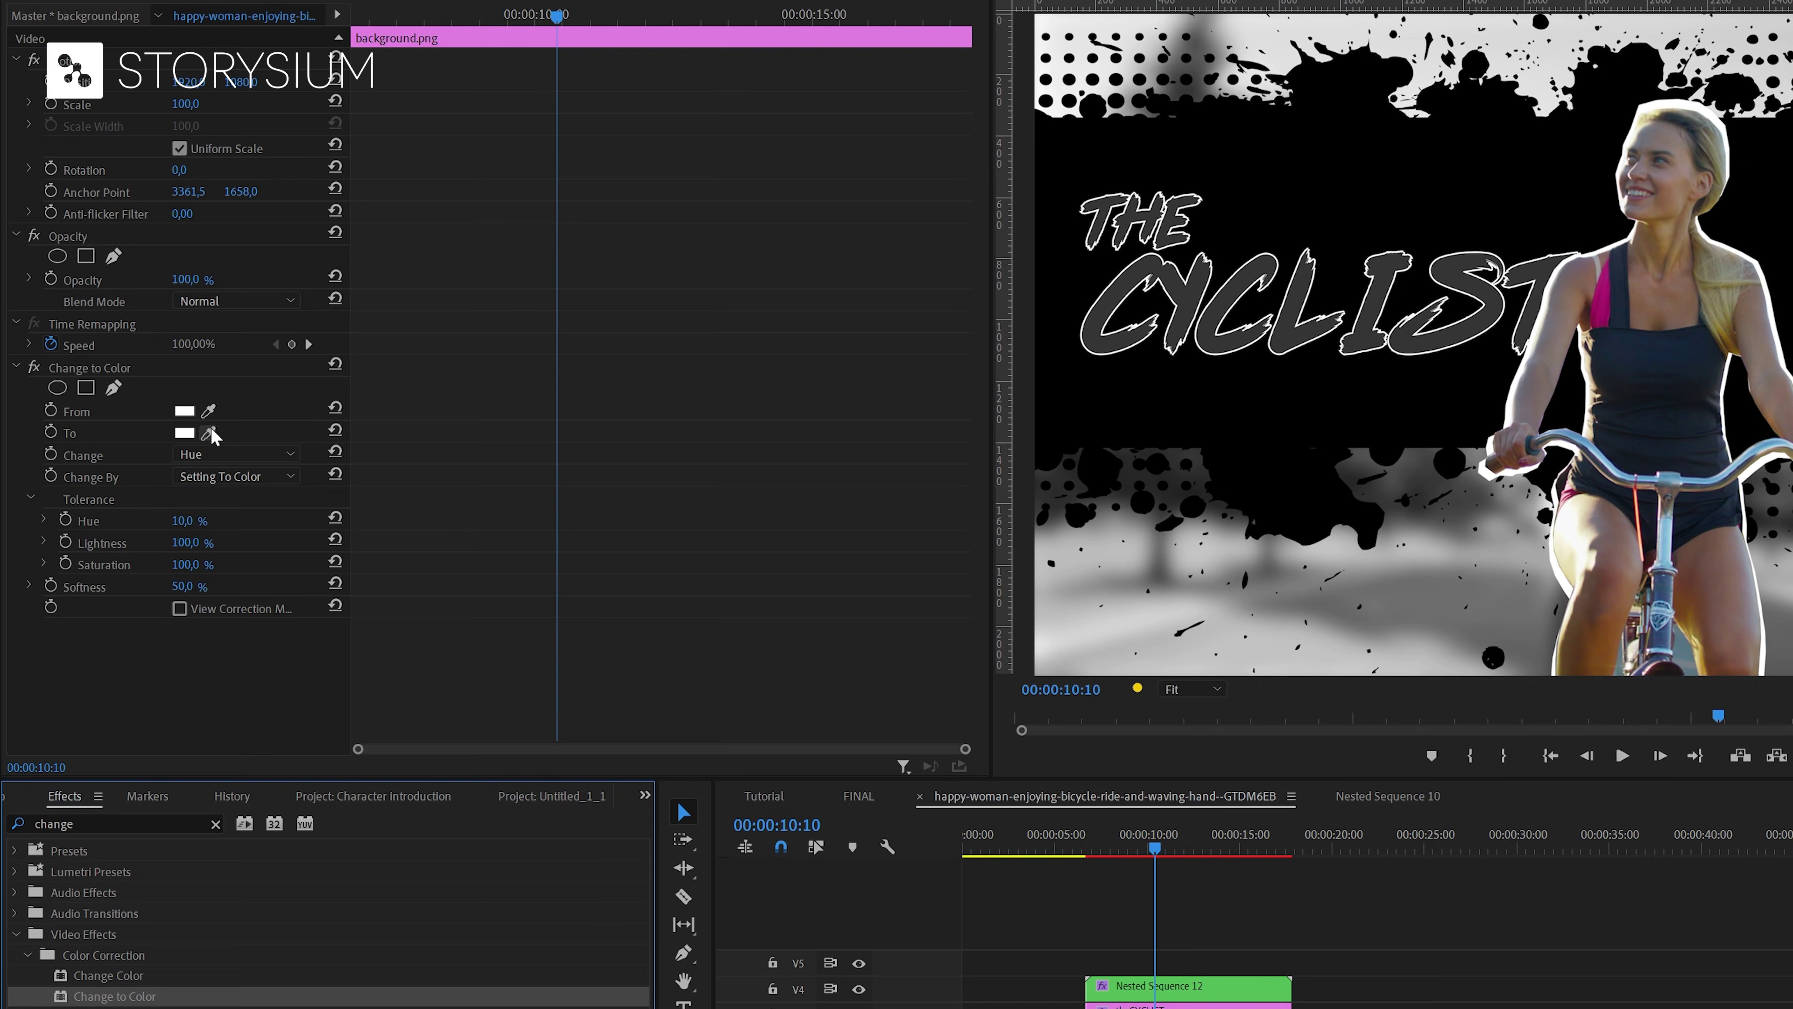
# - Set Change to Color From the backdrop's black To the pink top, changing Hue, Lightness & Saturation
pyautogui.click(208, 410)
pyautogui.click(1094, 406)
pyautogui.click(208, 432)
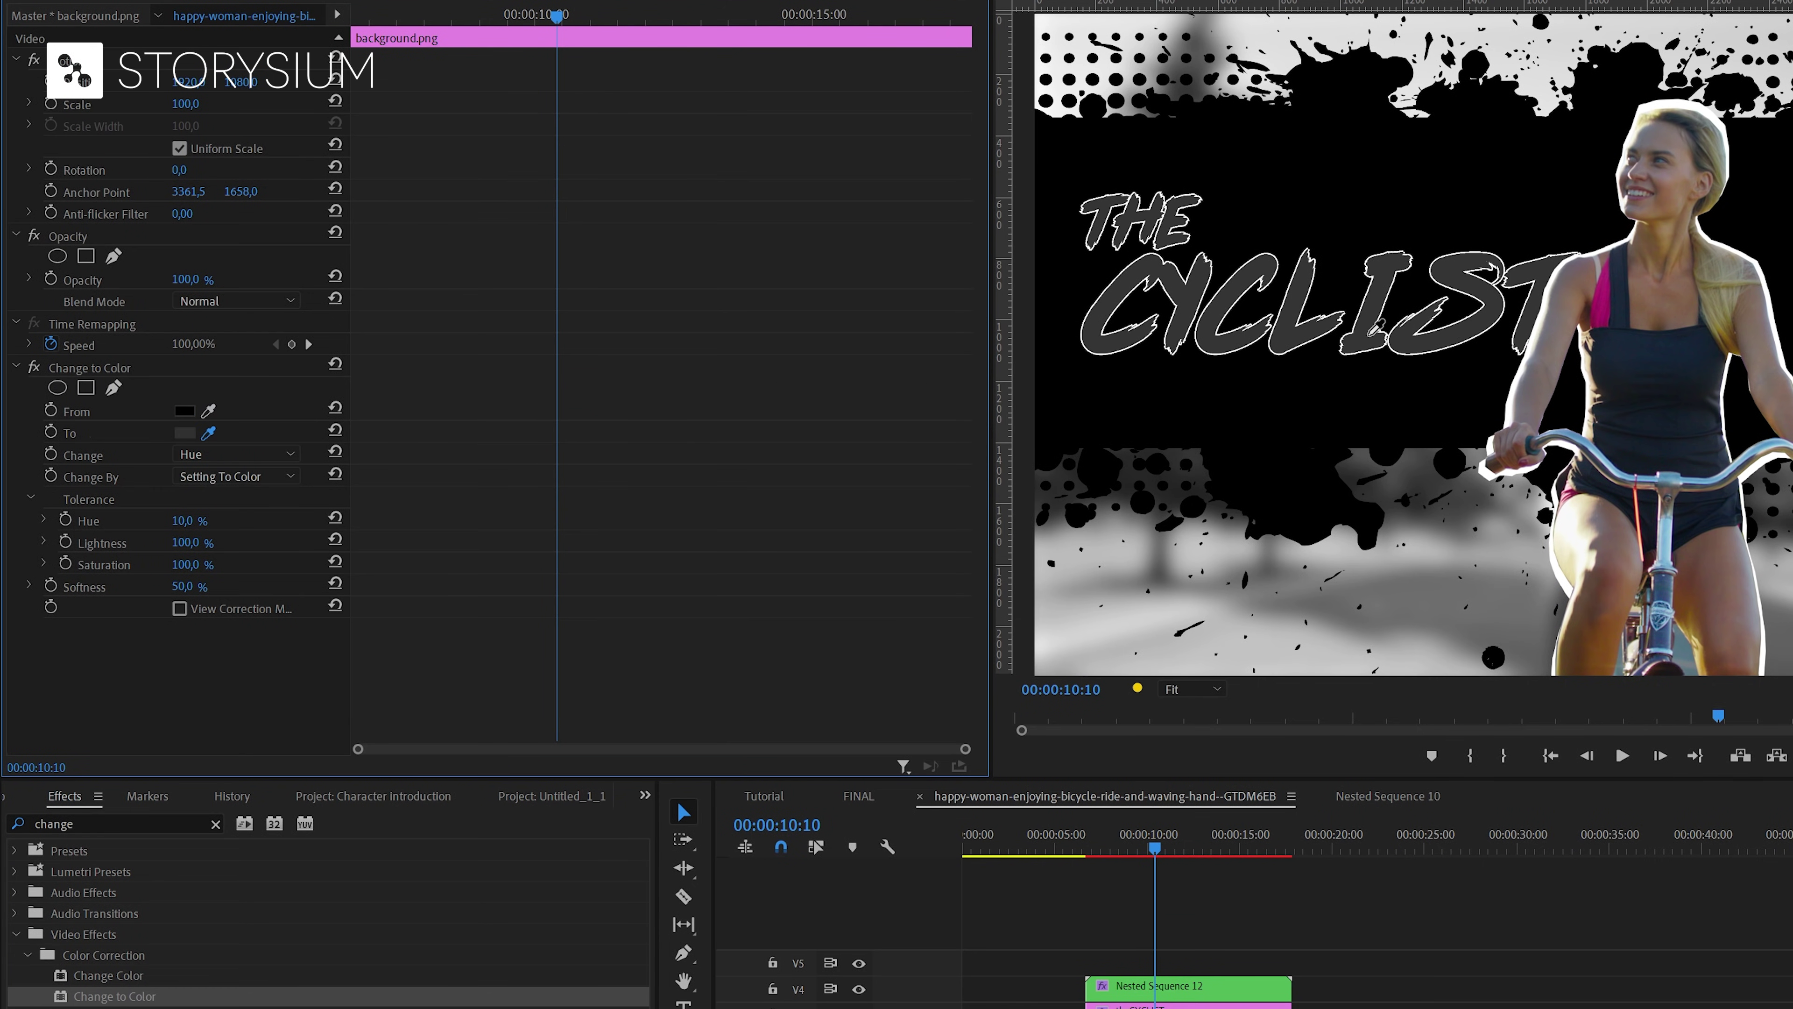
pyautogui.click(1606, 301)
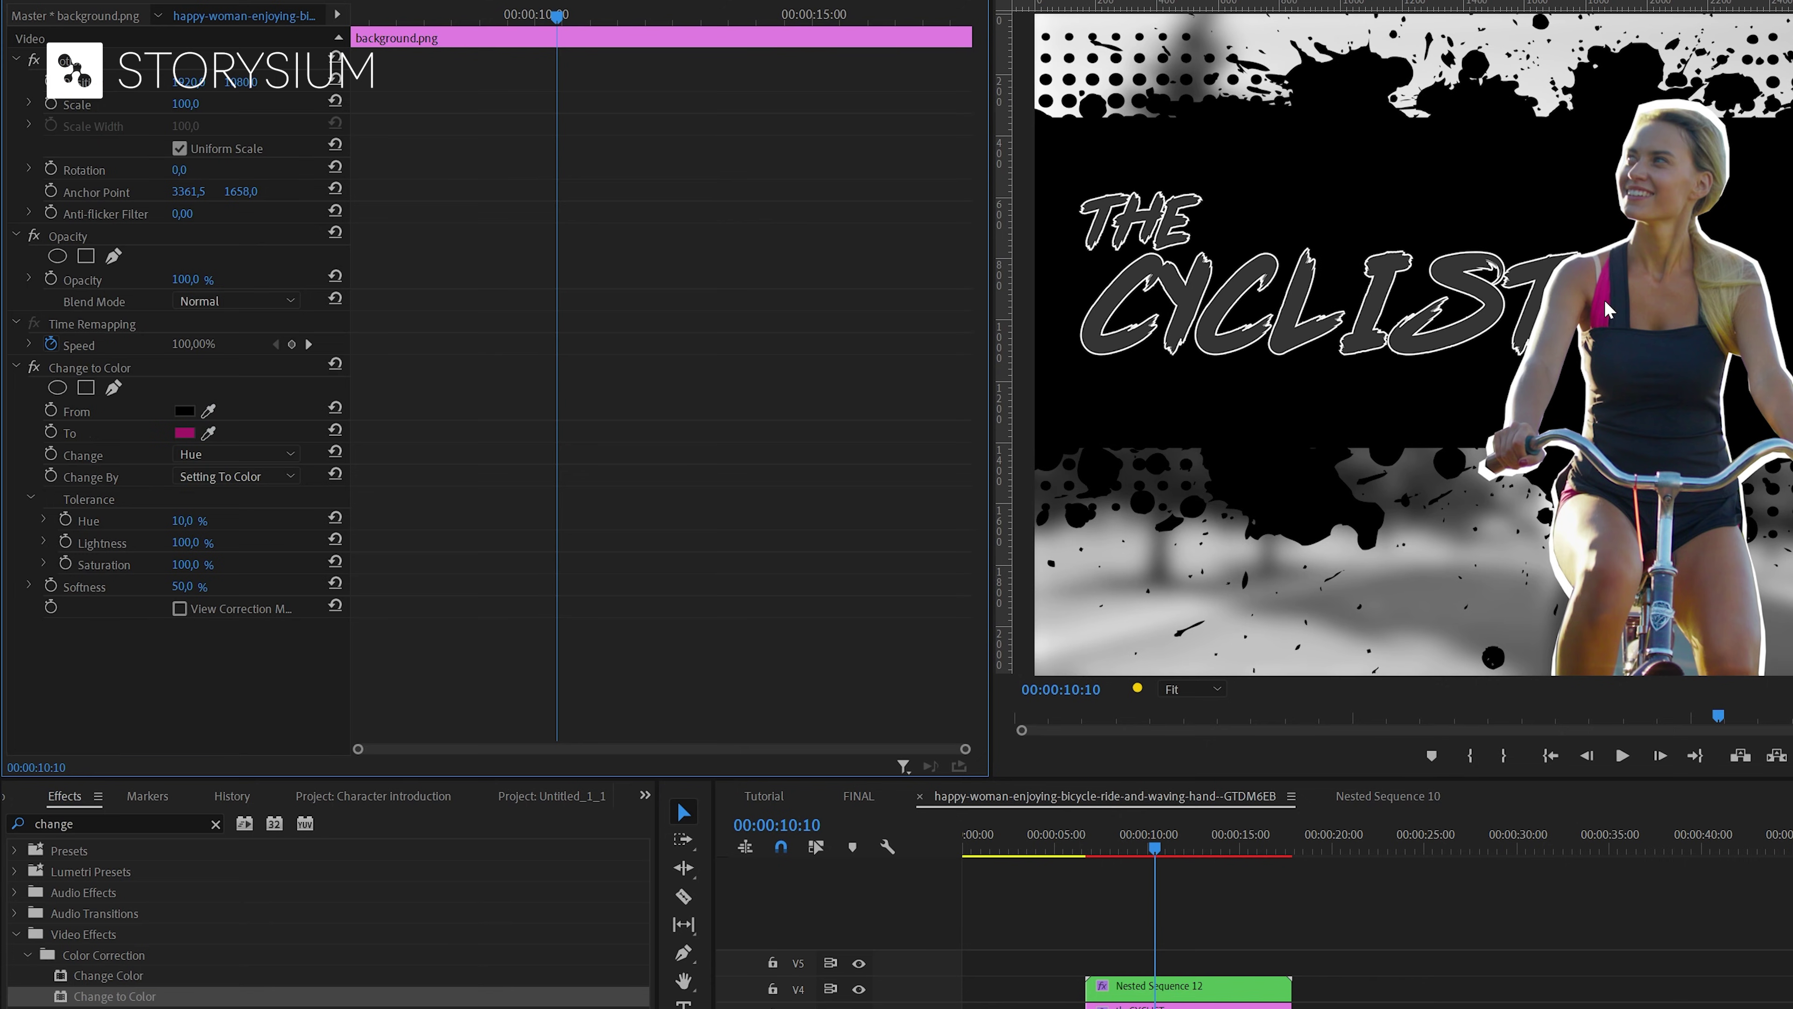
pyautogui.click(276, 453)
pyautogui.click(273, 537)
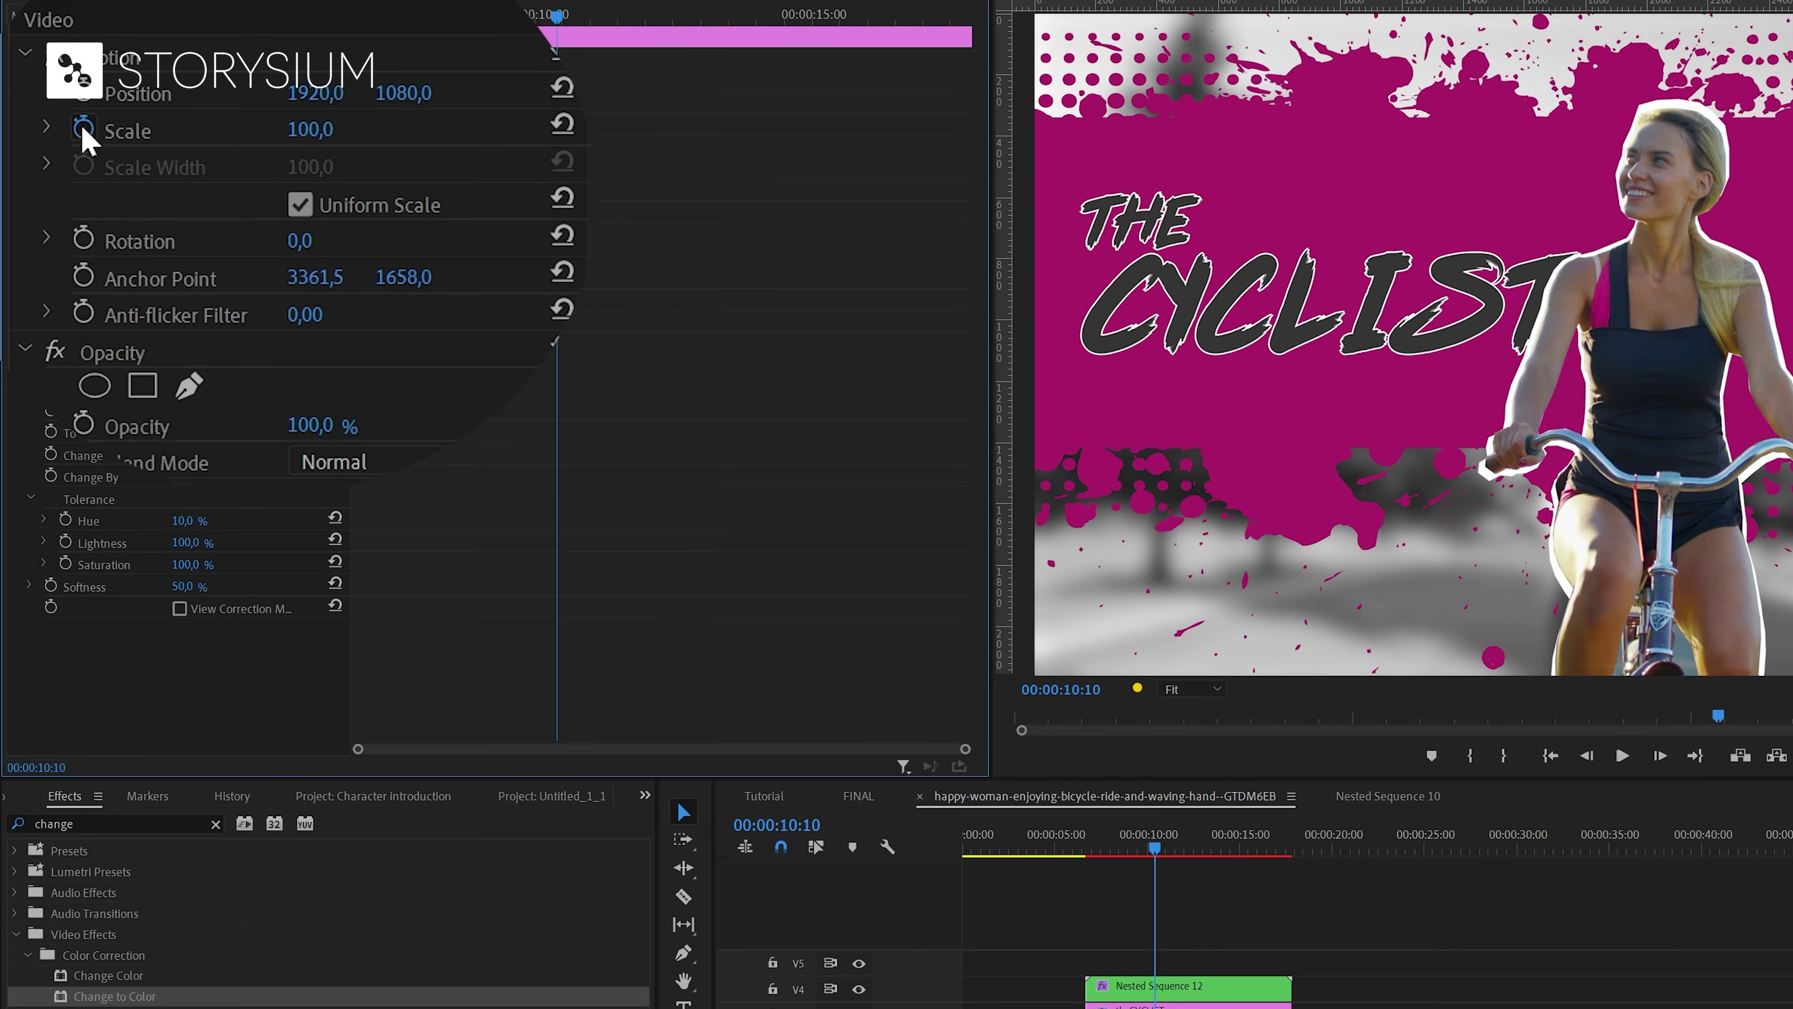
pyautogui.click(80, 128)
# - Keyframe background.png Scale near 77 and a tilting Rotation, with the rotation keyframe moved later
pyautogui.moveTo(310, 128); pyautogui.dragTo(290, 128)
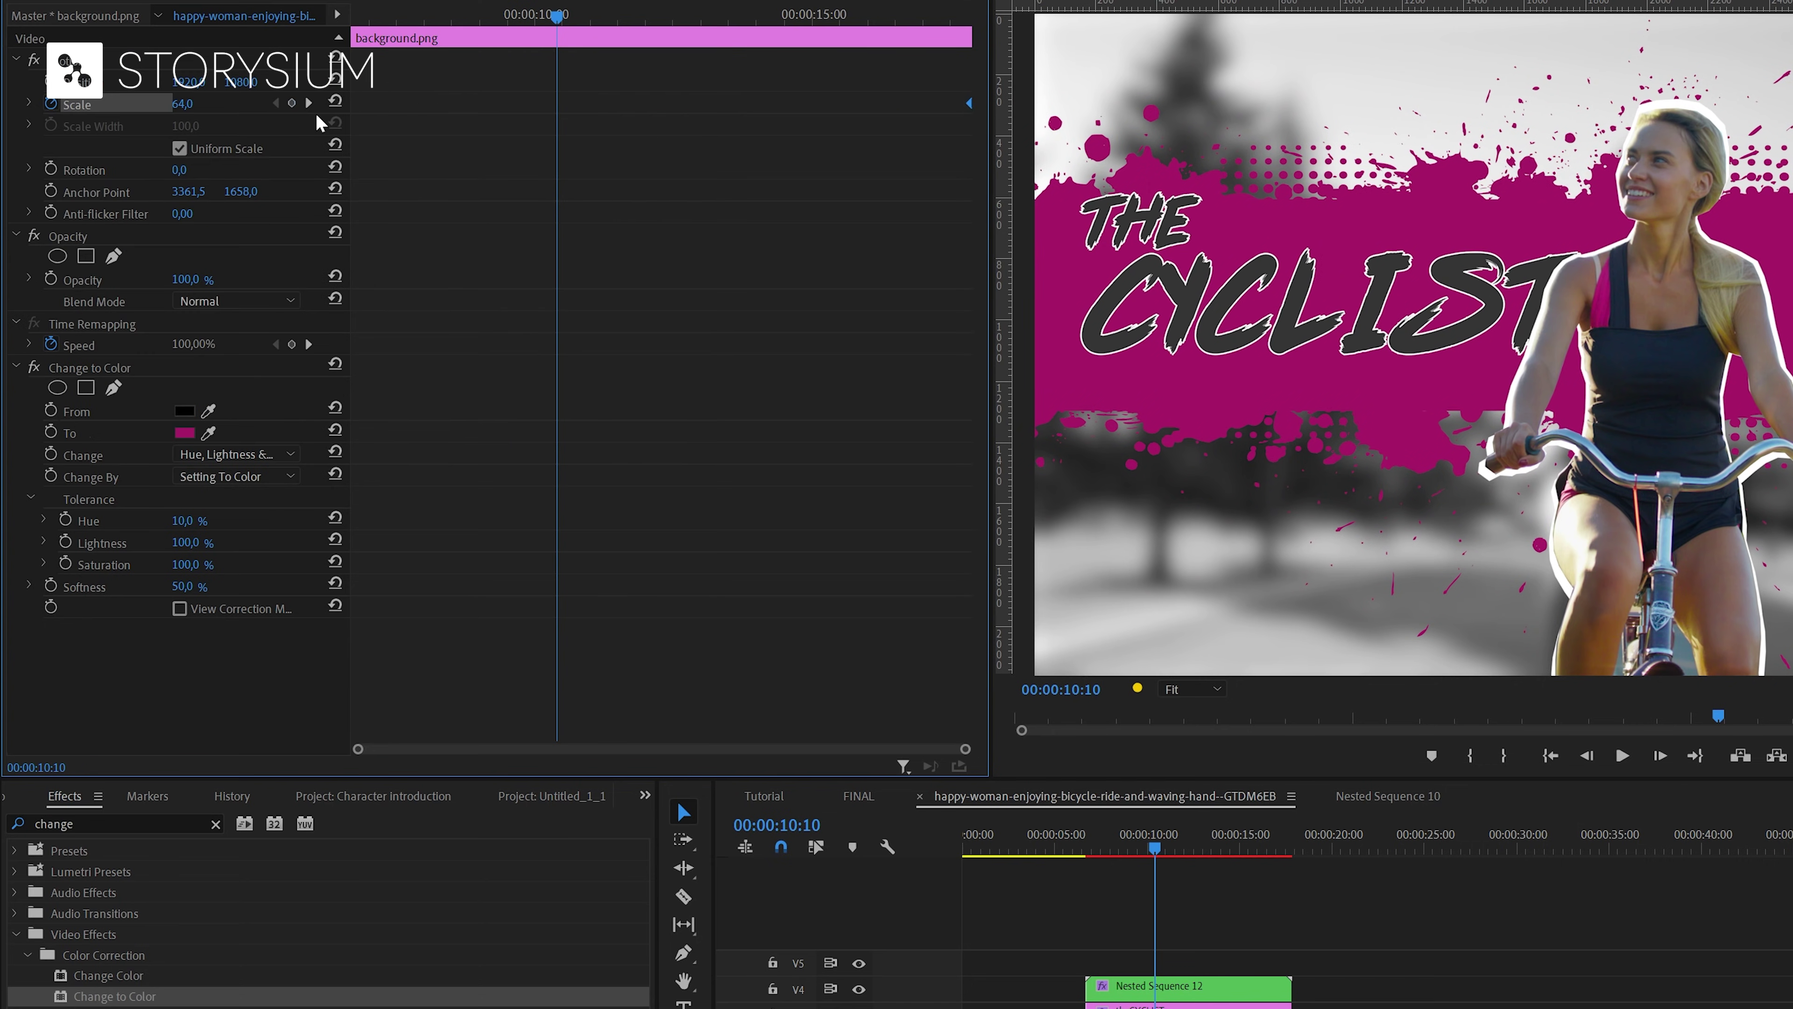
pyautogui.moveTo(317, 134); pyautogui.dragTo(342, 104)
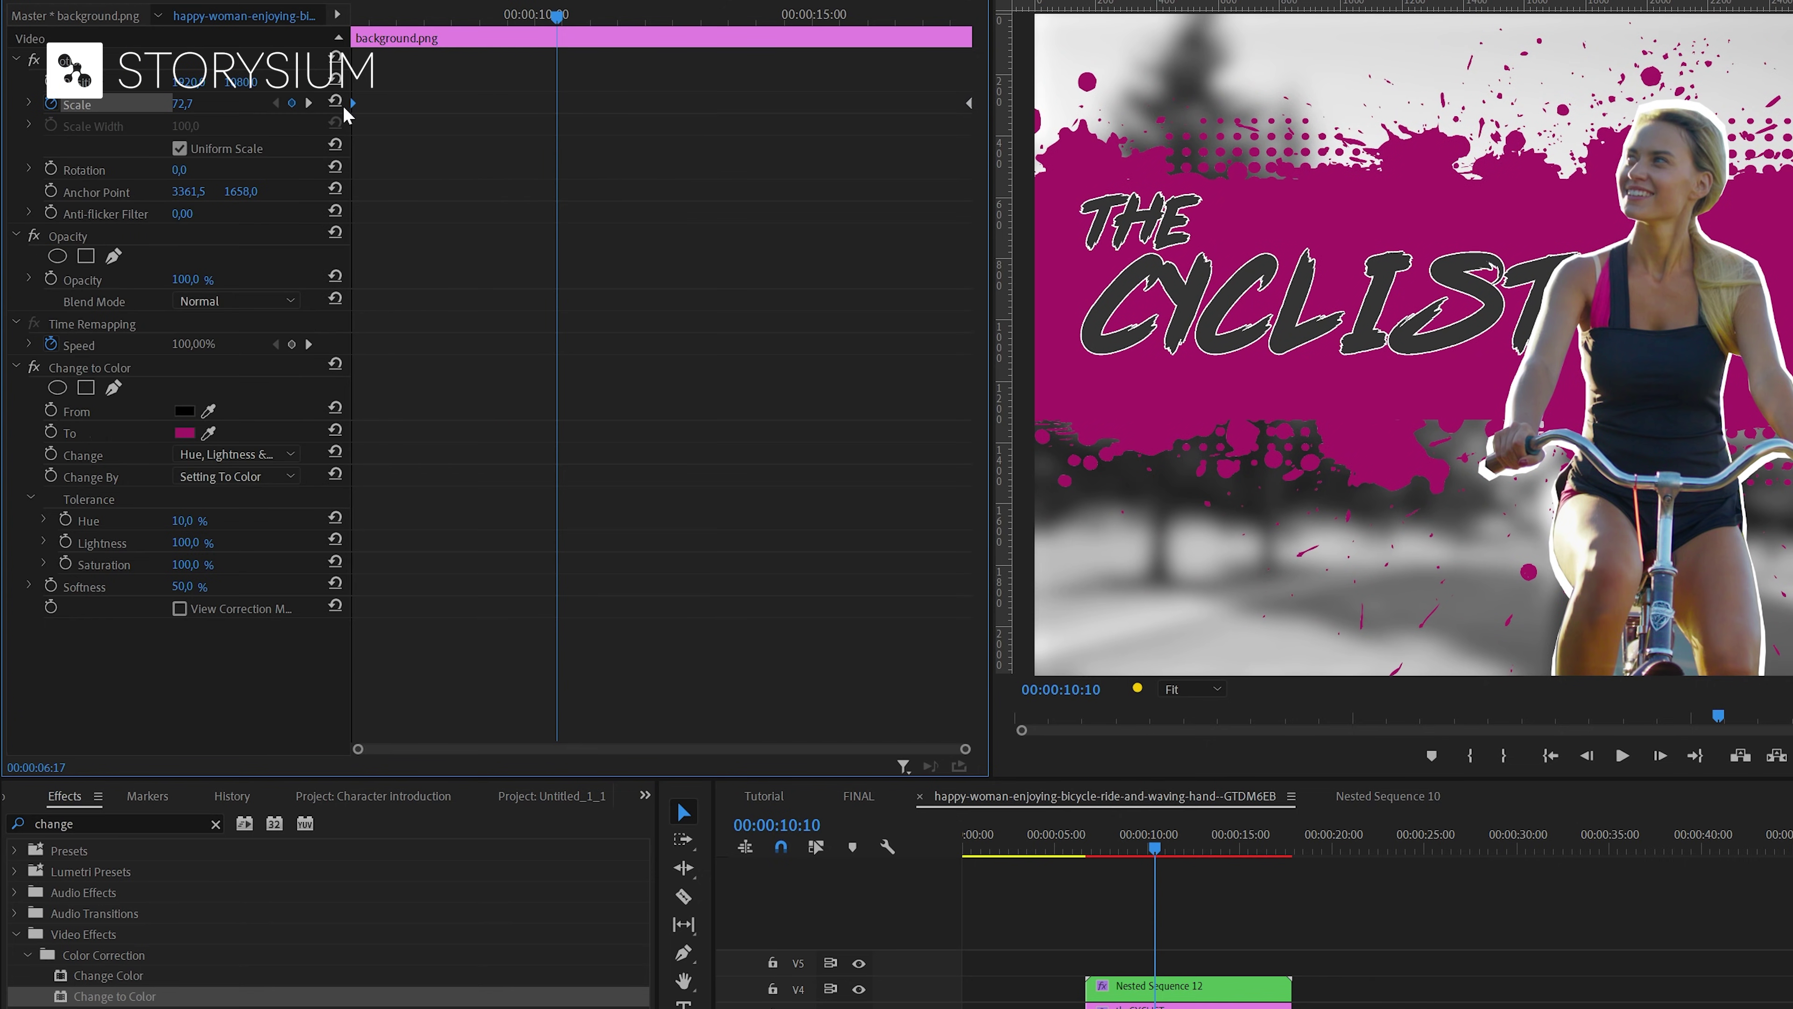
pyautogui.click(51, 170)
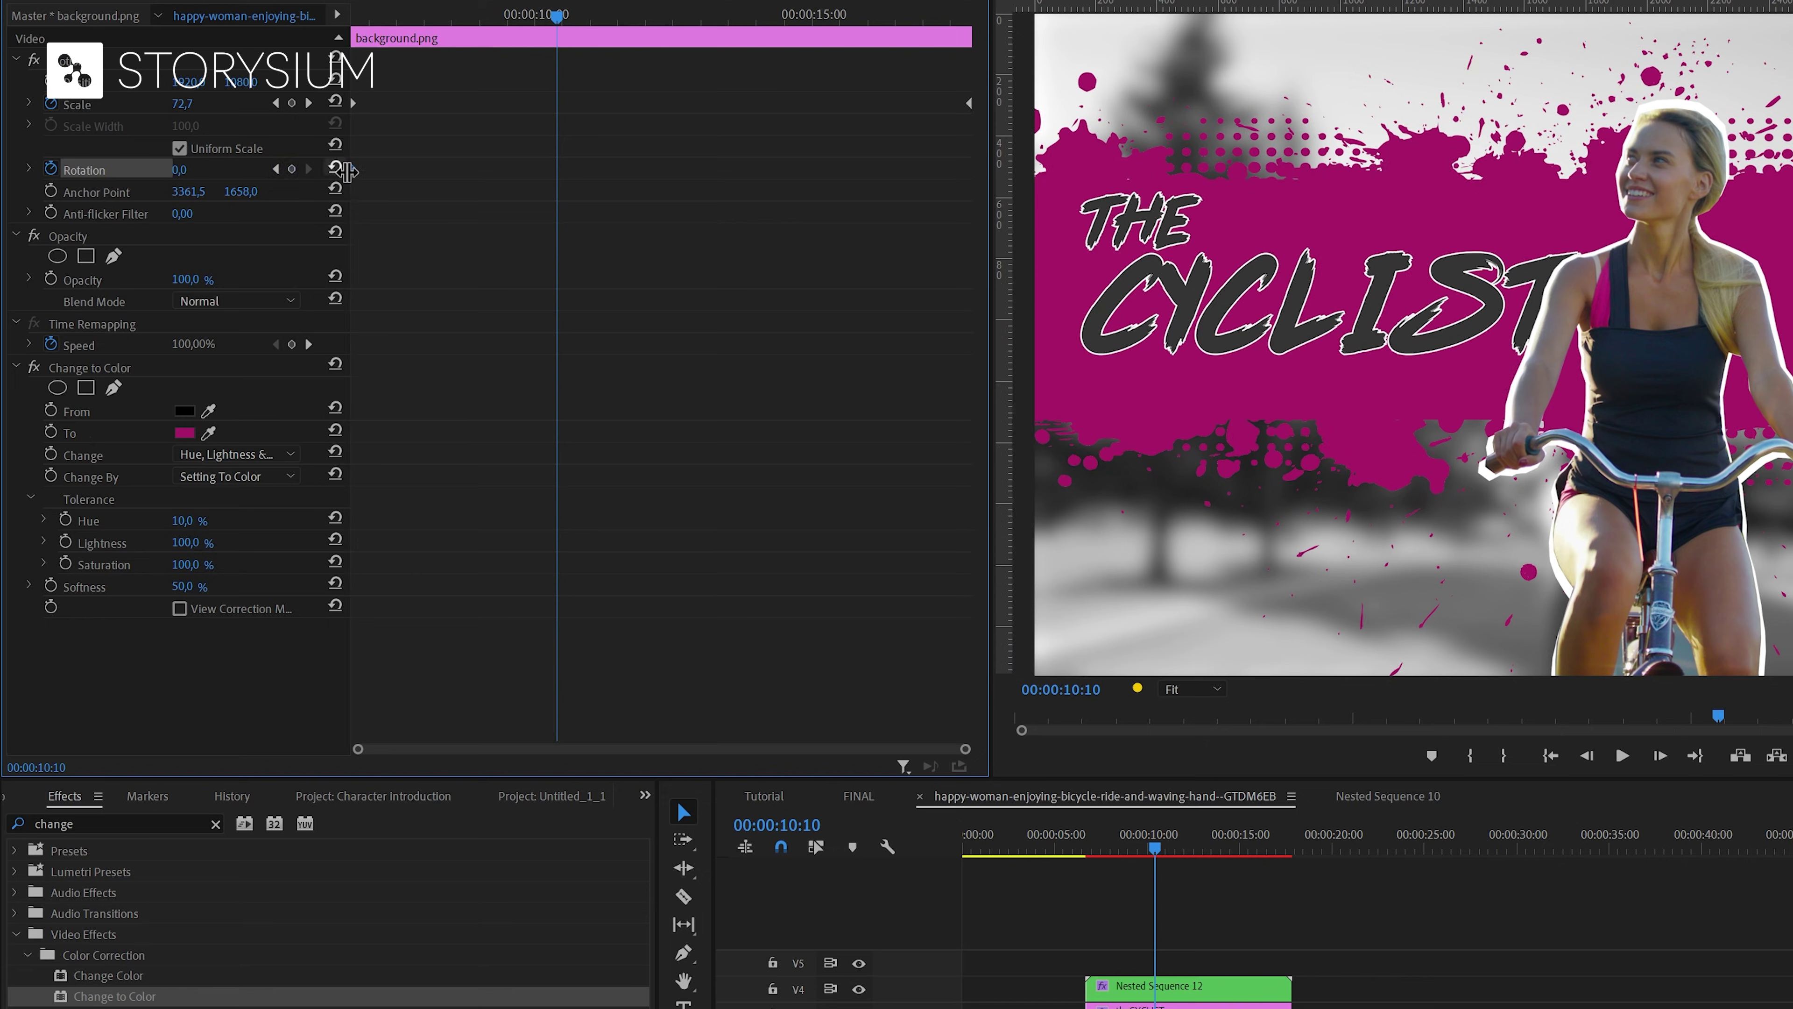
pyautogui.moveTo(326, 247); pyautogui.dragTo(343, 247)
pyautogui.moveTo(555, 170); pyautogui.dragTo(940, 172)
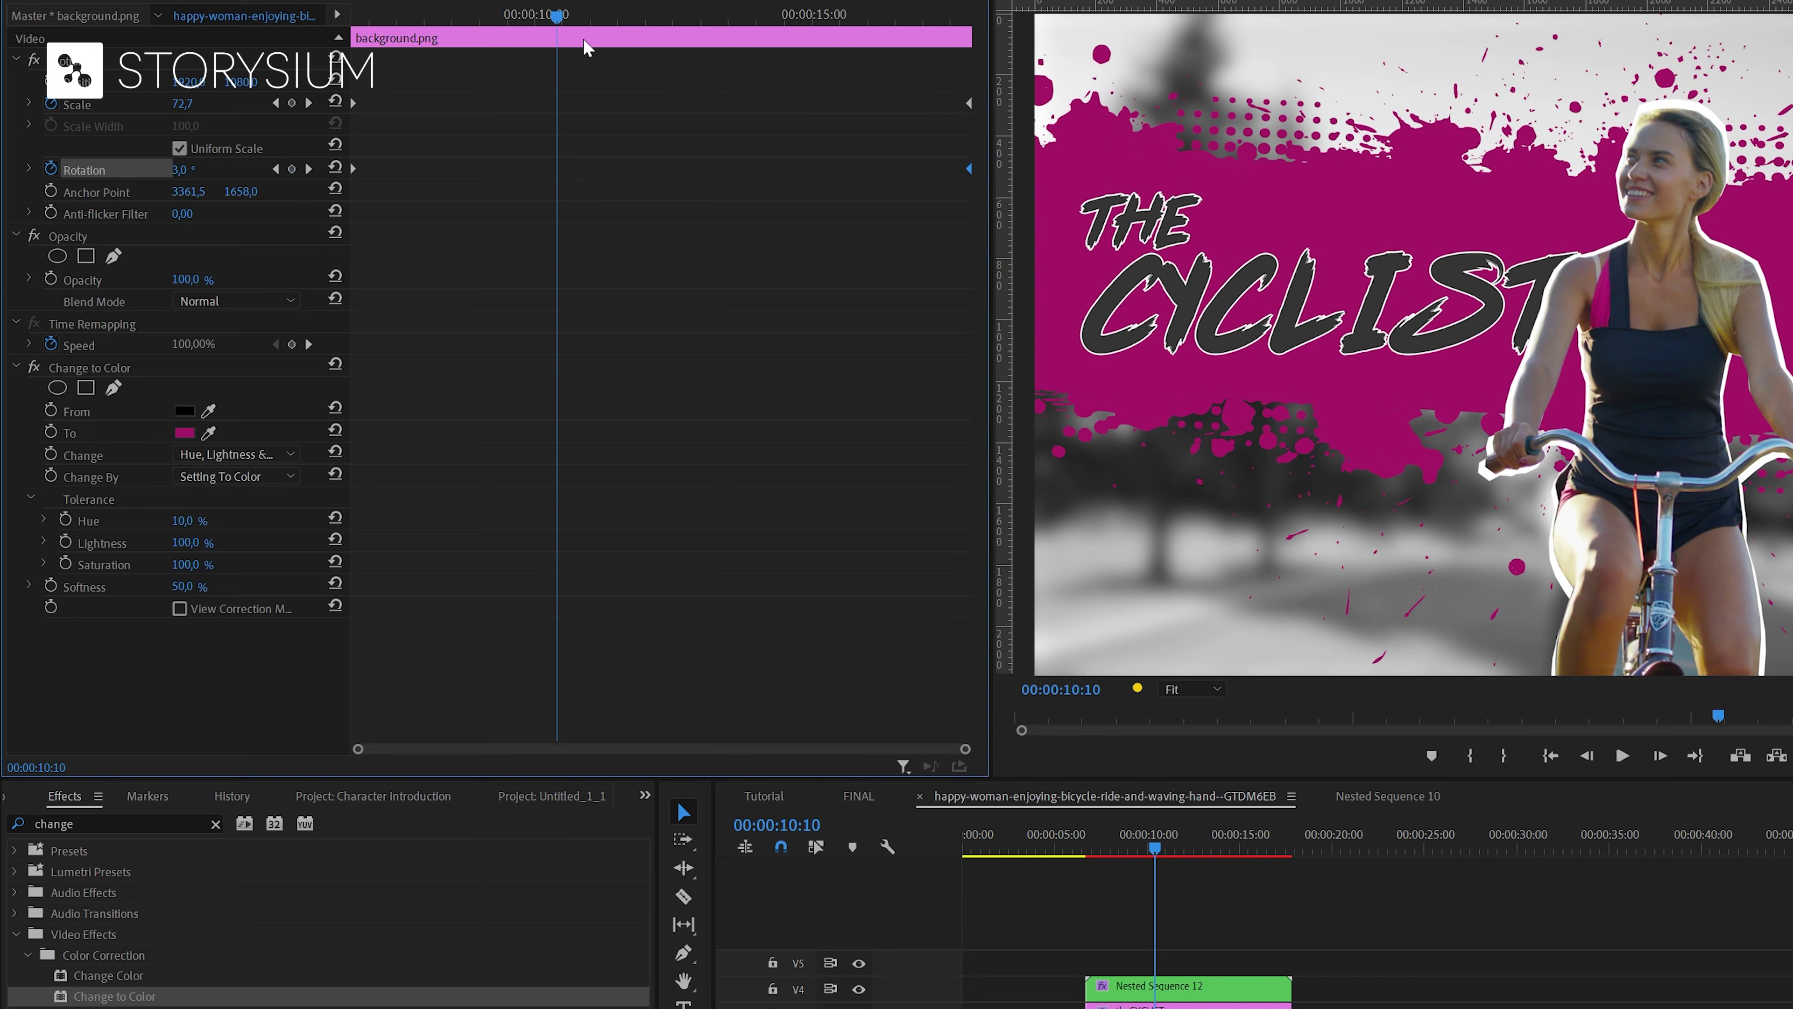
pyautogui.moveTo(557, 21); pyautogui.dragTo(372, 62)
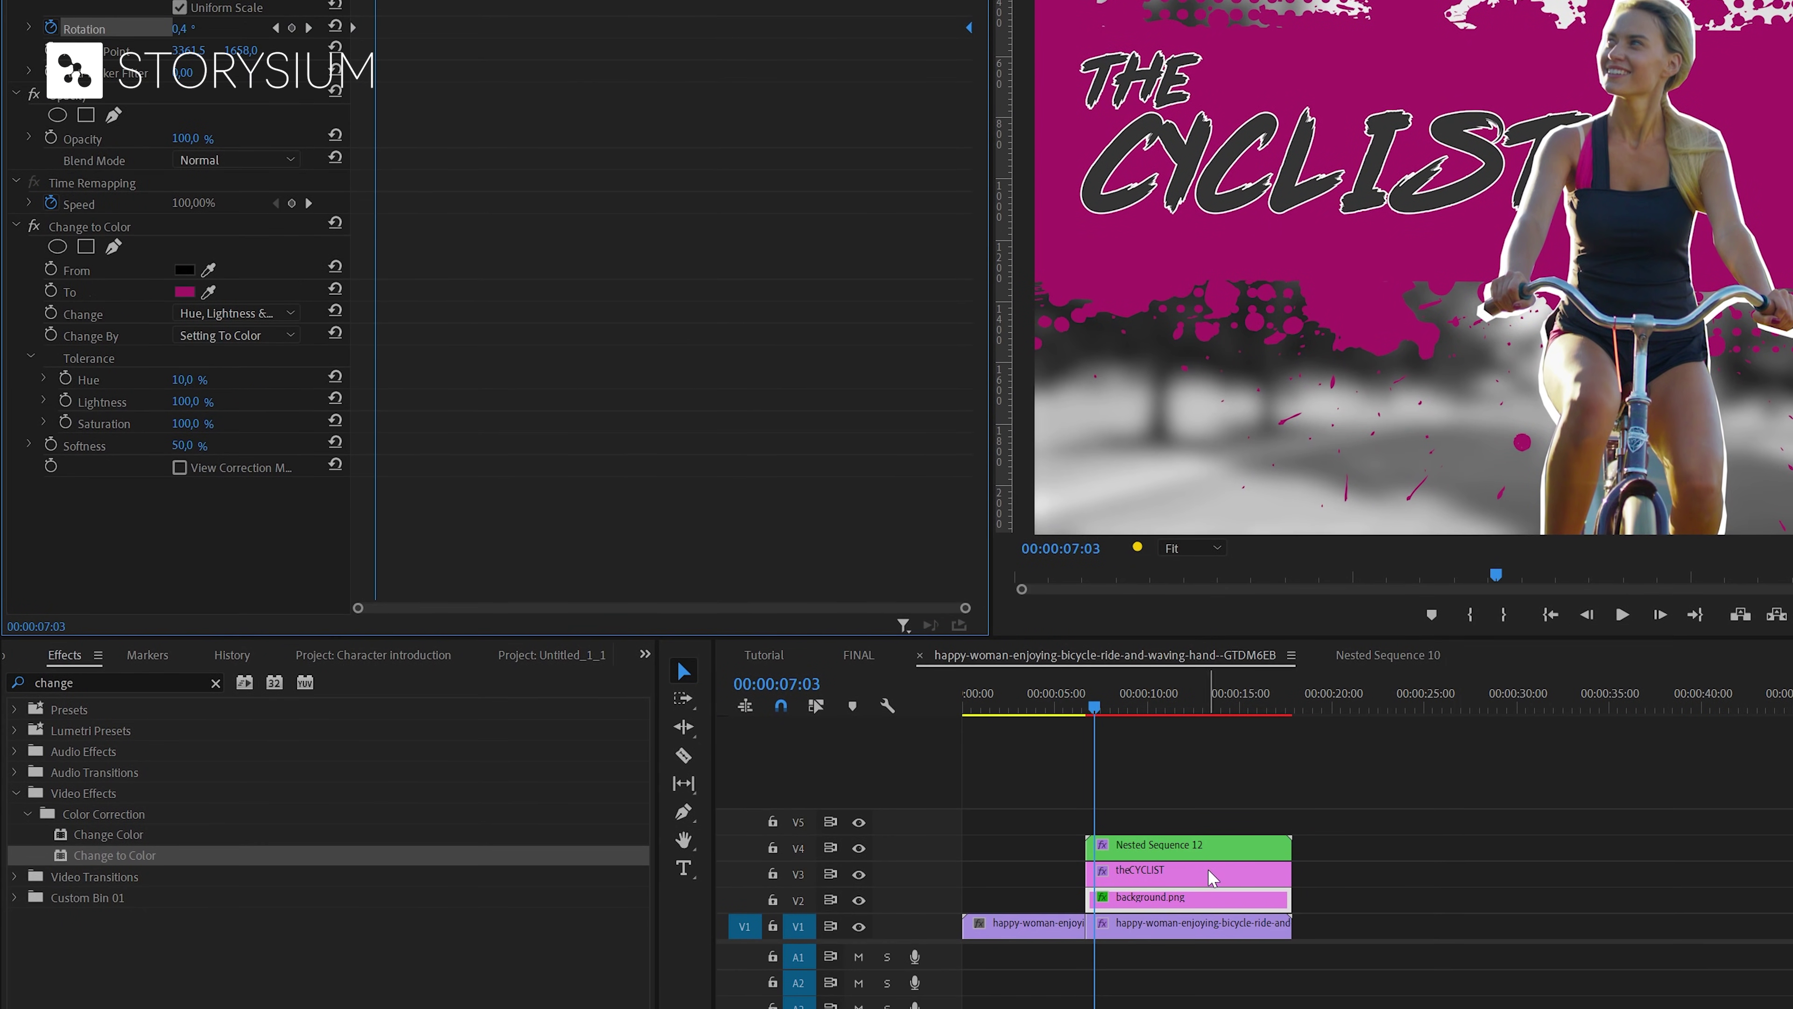
pyautogui.click(1209, 881)
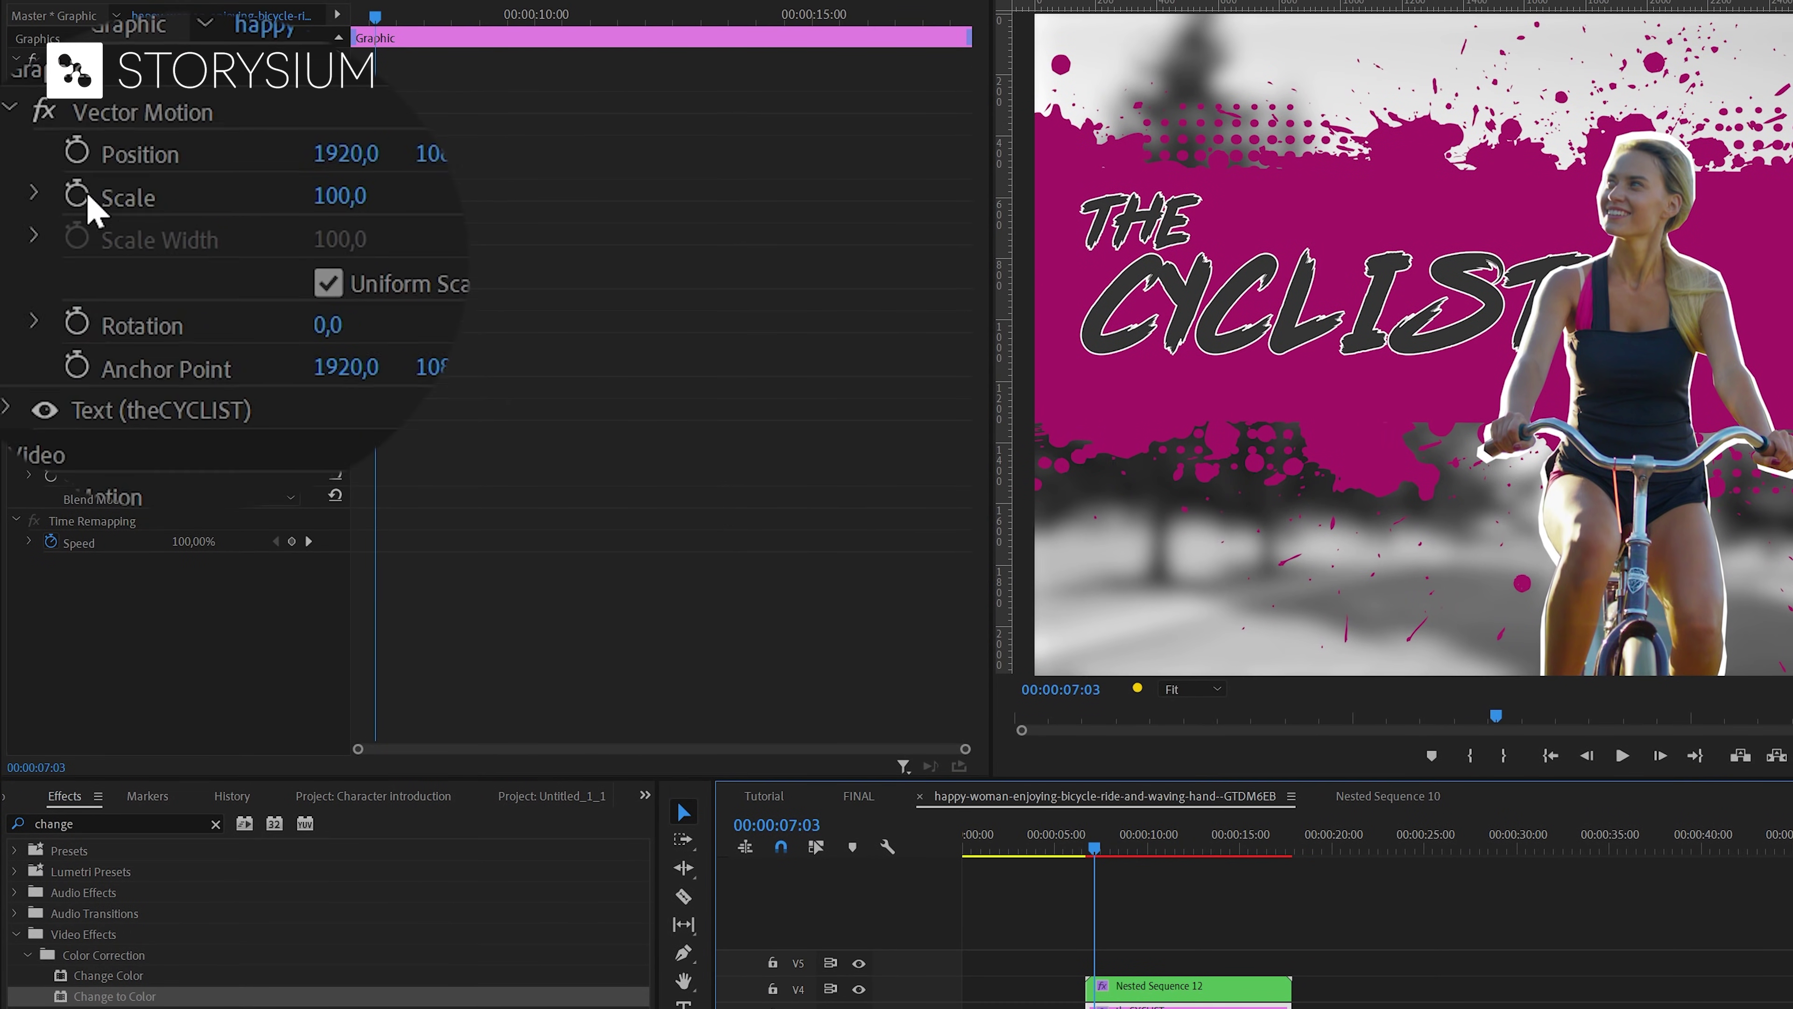
# - Keyframe theCYCLIST Scale and Rotation, growing to 108 with end keyframes at the clip end
pyautogui.click(50, 103)
pyautogui.click(51, 169)
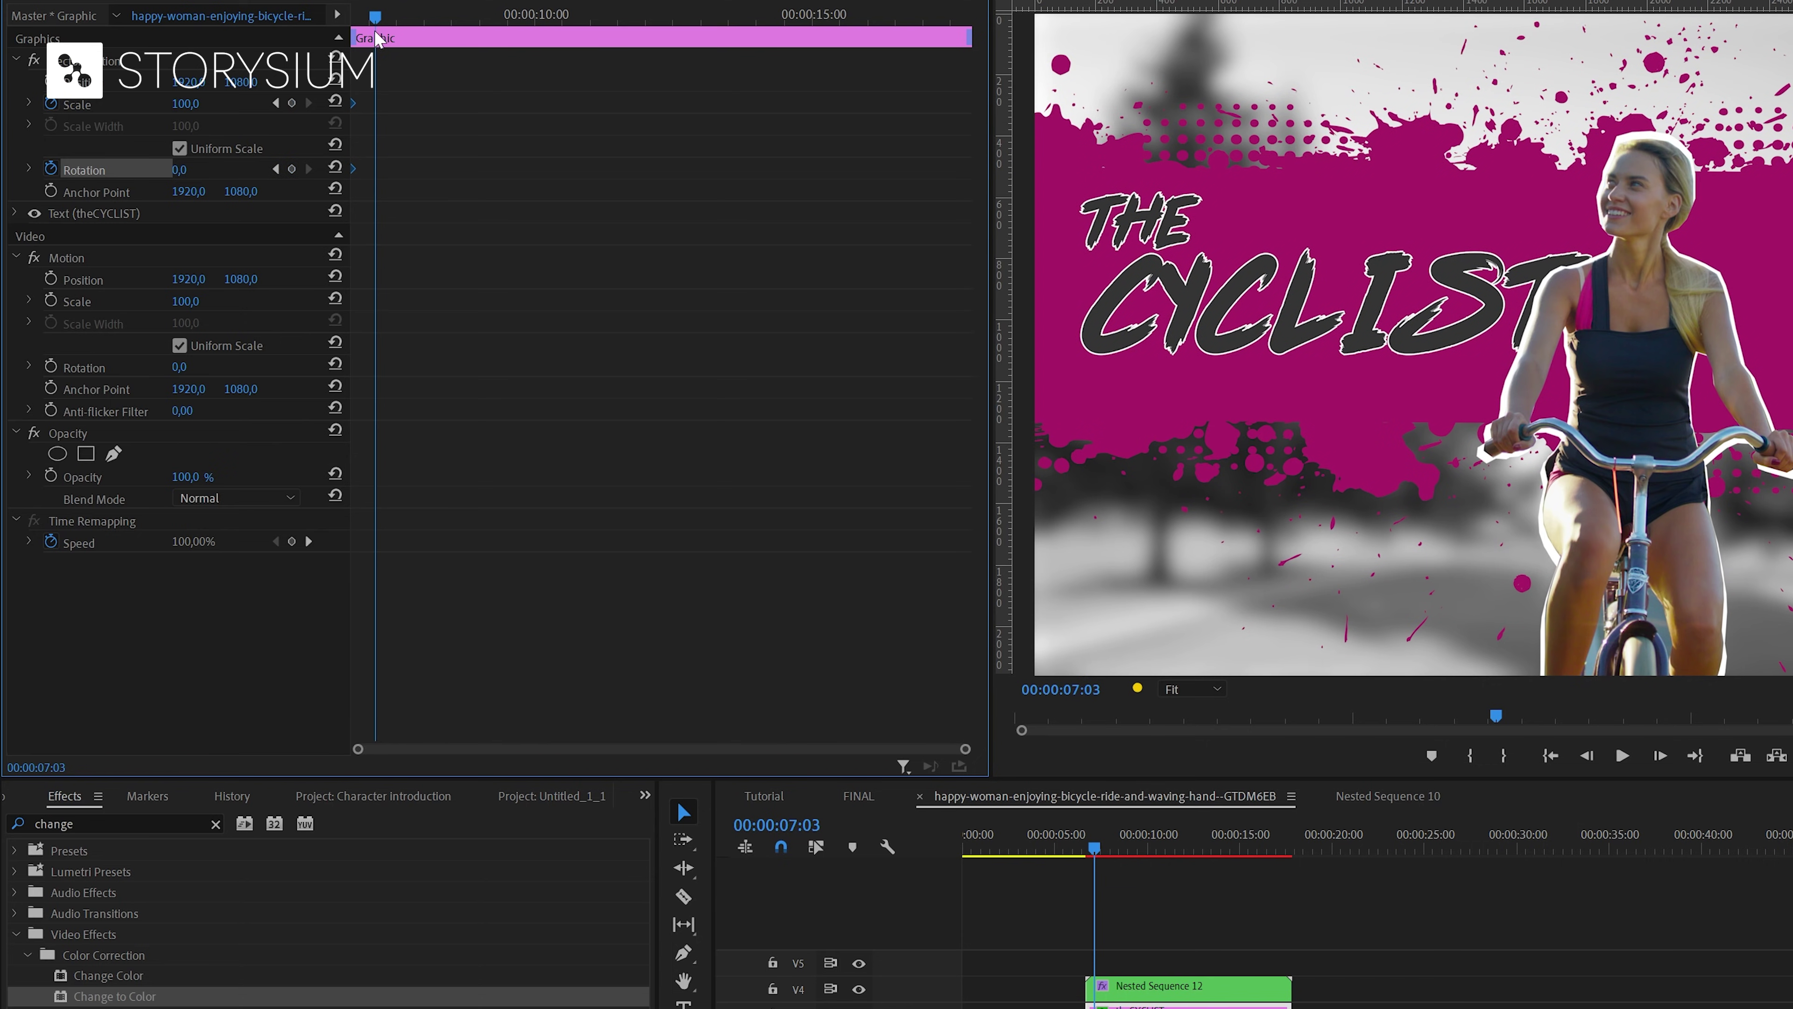
pyautogui.moveTo(374, 98); pyautogui.dragTo(571, 79)
pyautogui.moveTo(185, 103); pyautogui.dragTo(200, 168)
pyautogui.moveTo(647, 169); pyautogui.dragTo(969, 169)
pyautogui.moveTo(725, 28); pyautogui.dragTo(836, 62)
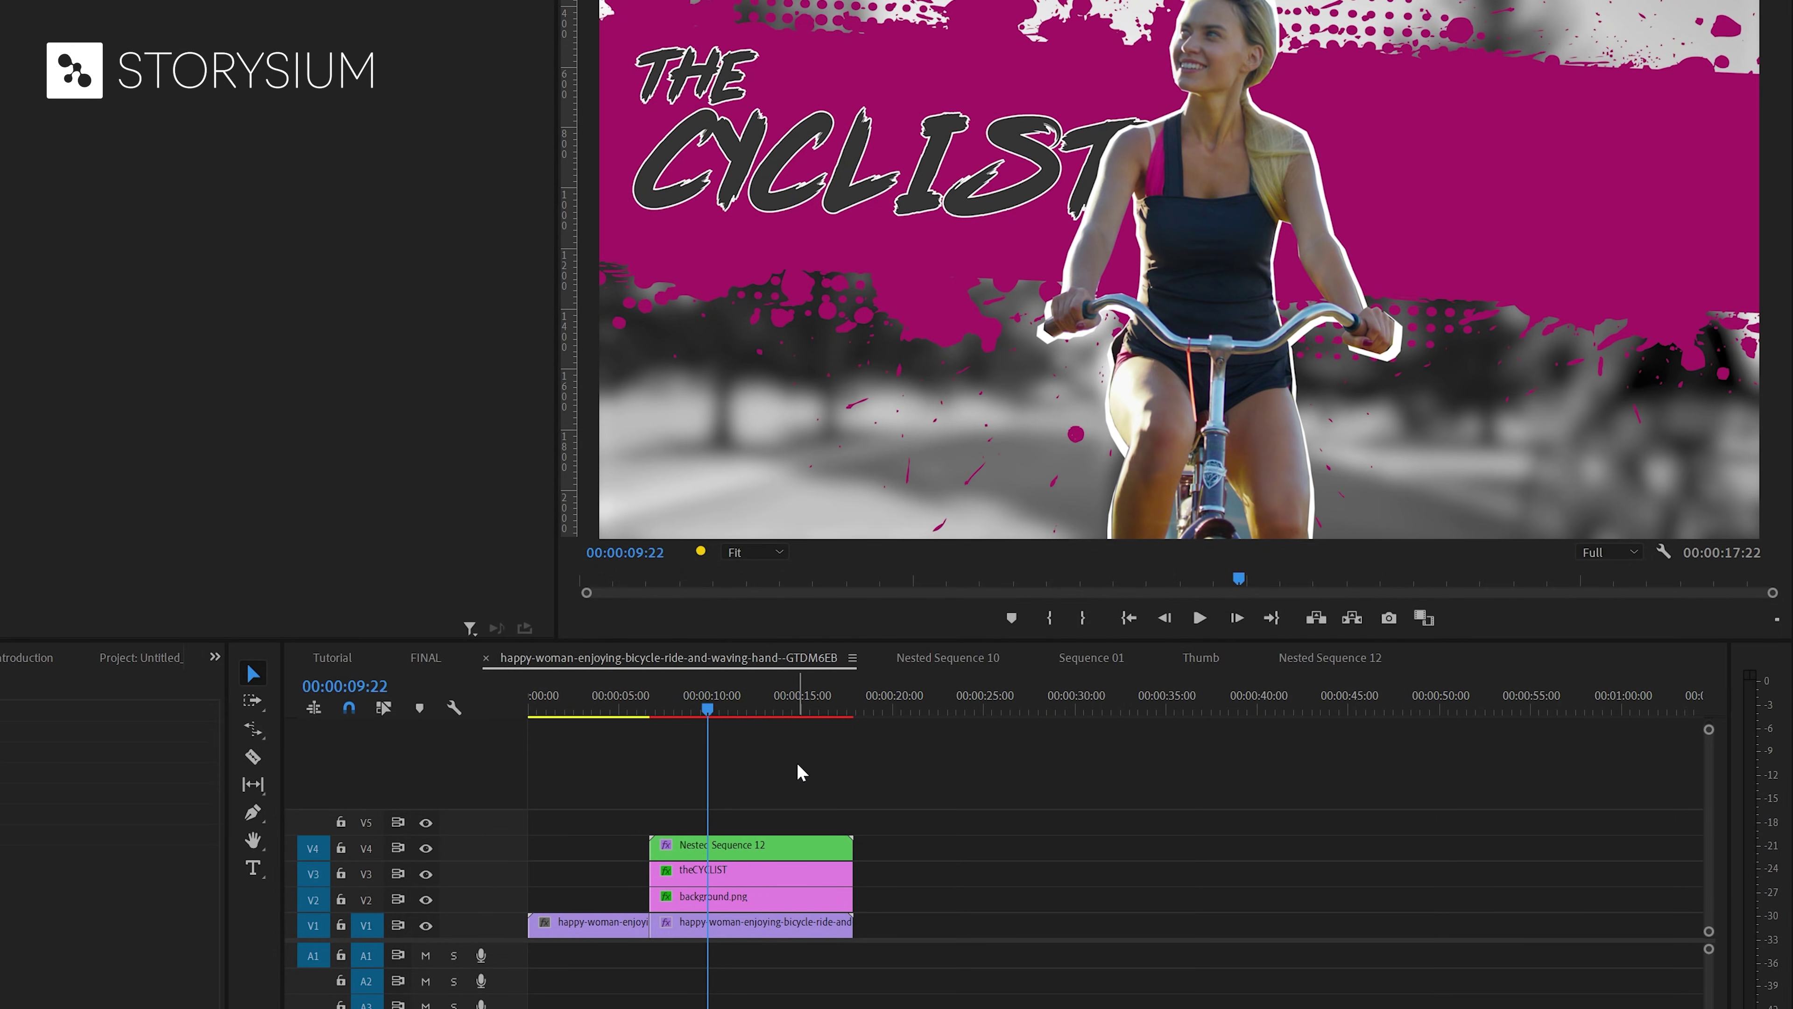
# - Select the V1–V4 clips and nest them as Nested Sequence 15
pyautogui.click(797, 765)
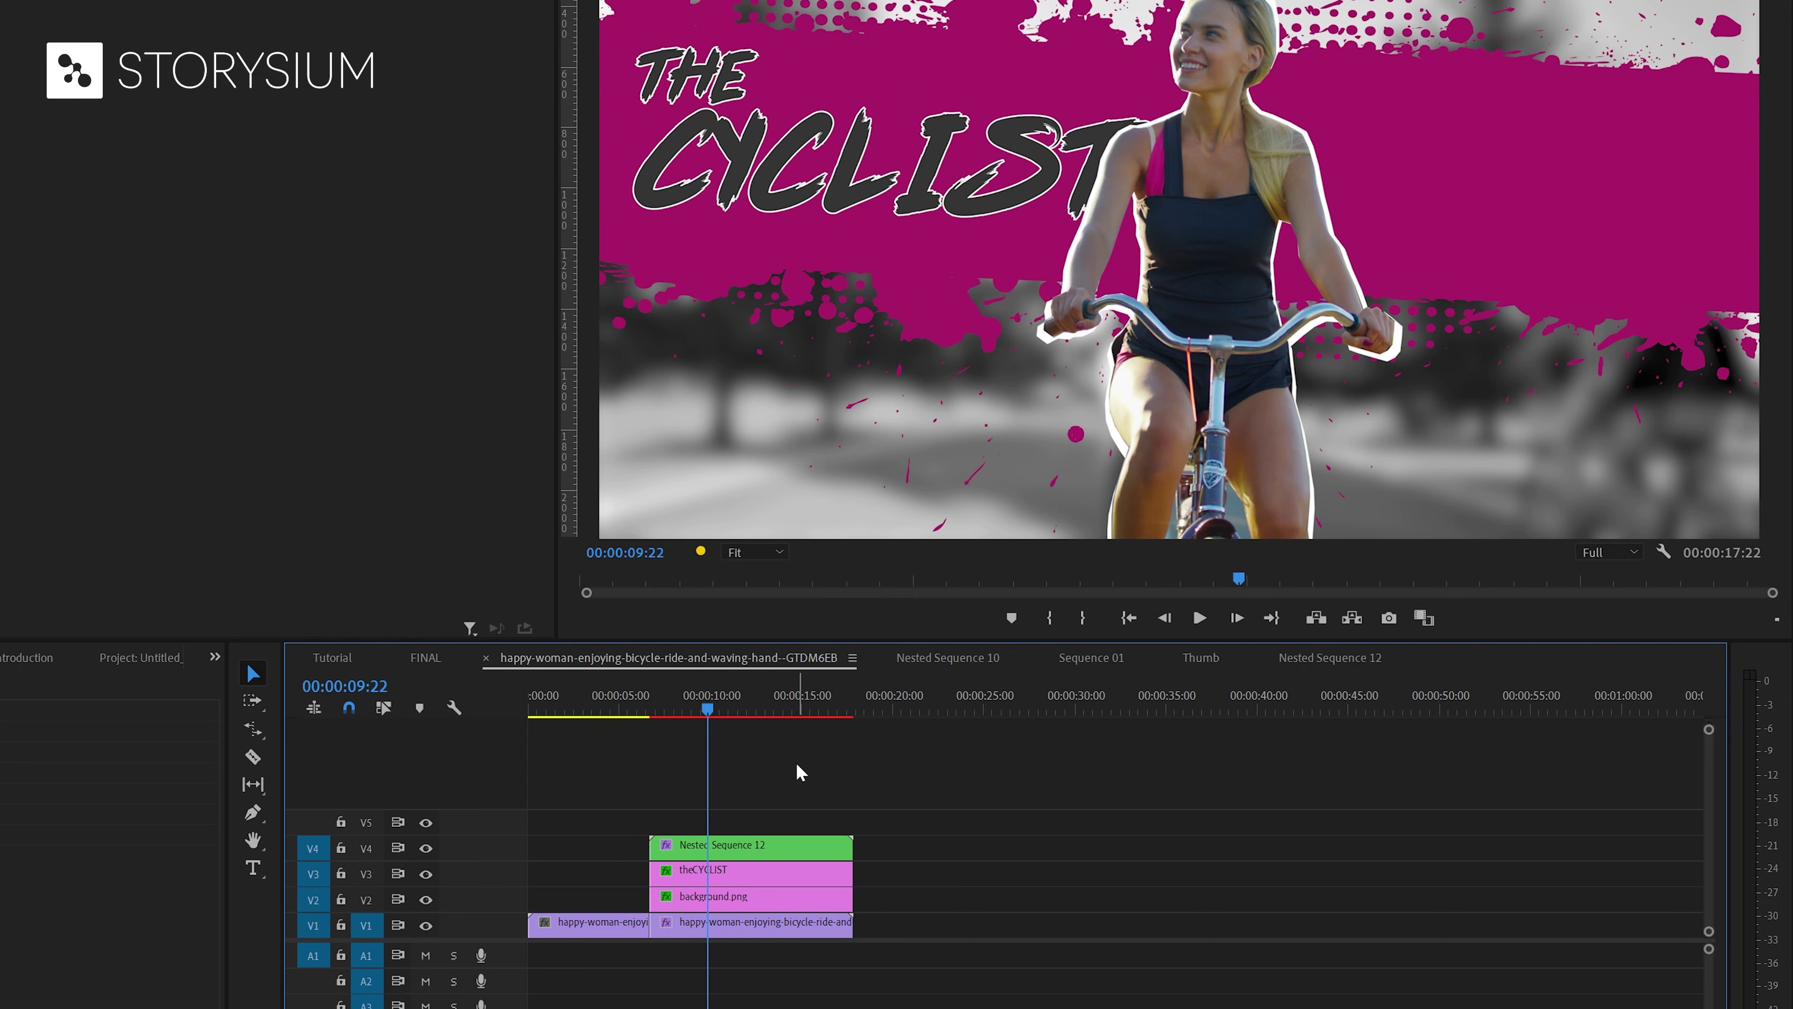
pyautogui.moveTo(784, 763); pyautogui.dragTo(782, 944)
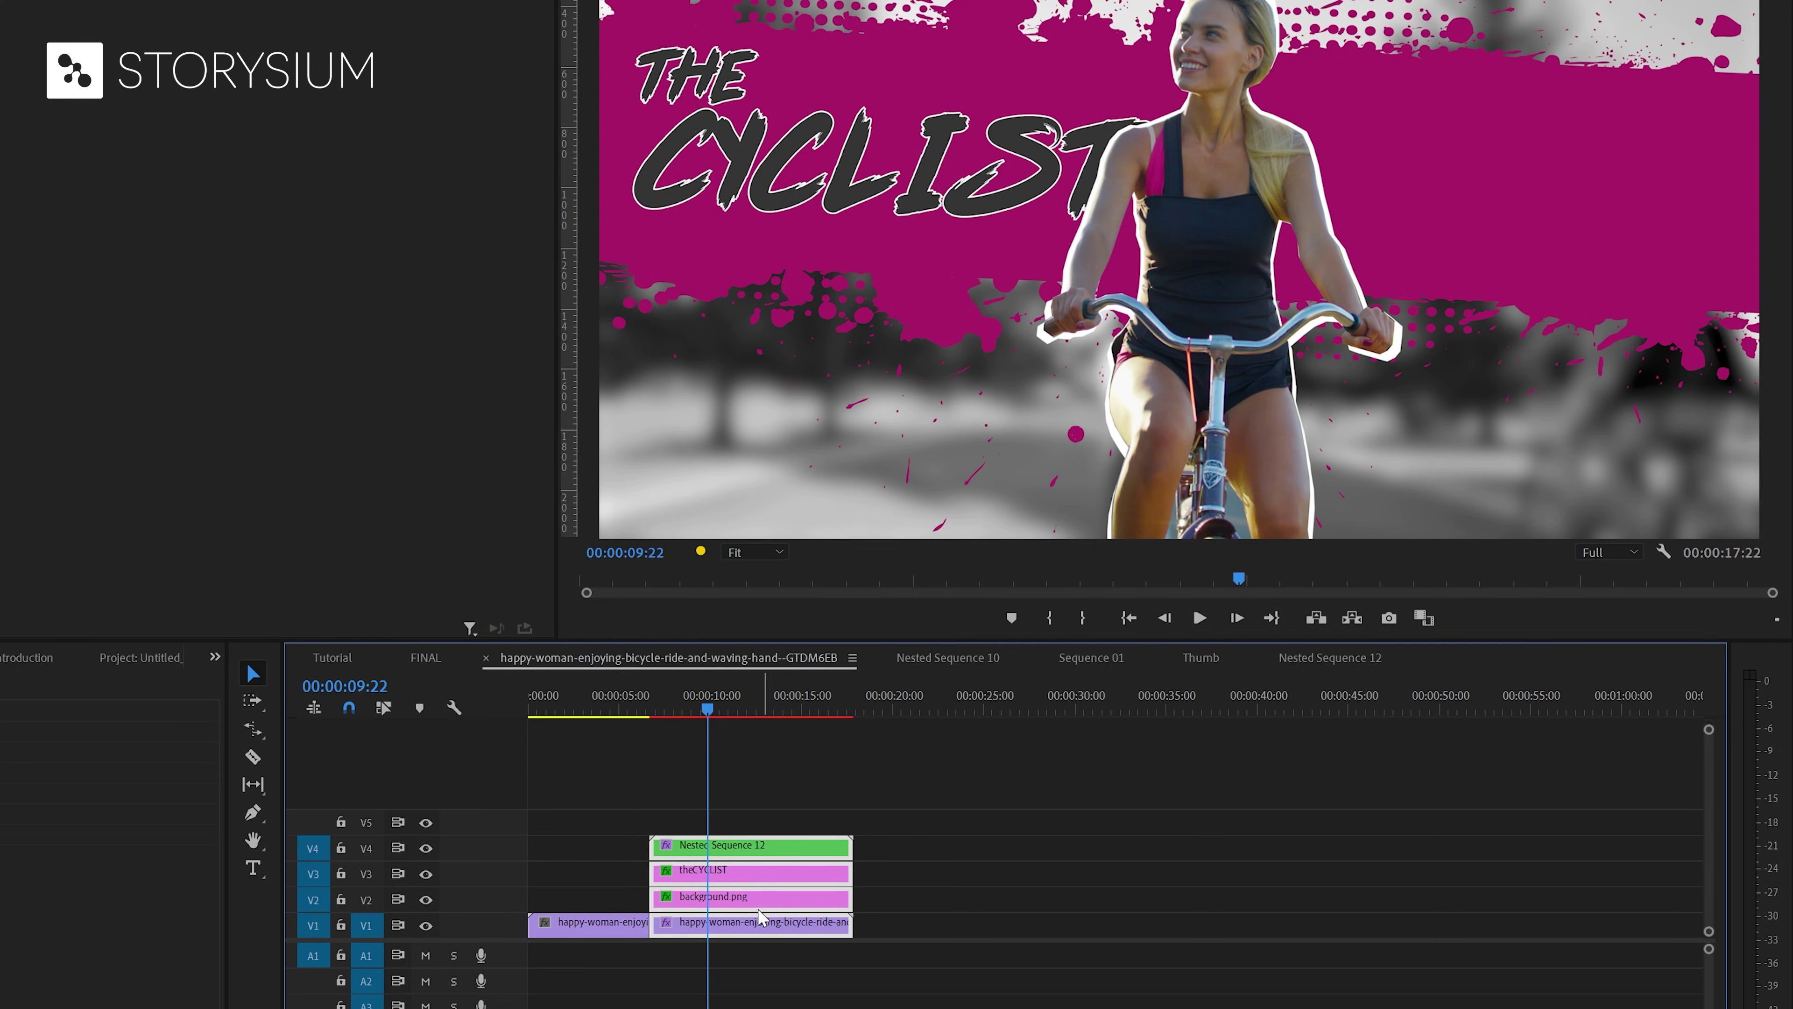
pyautogui.rightClick(708, 873)
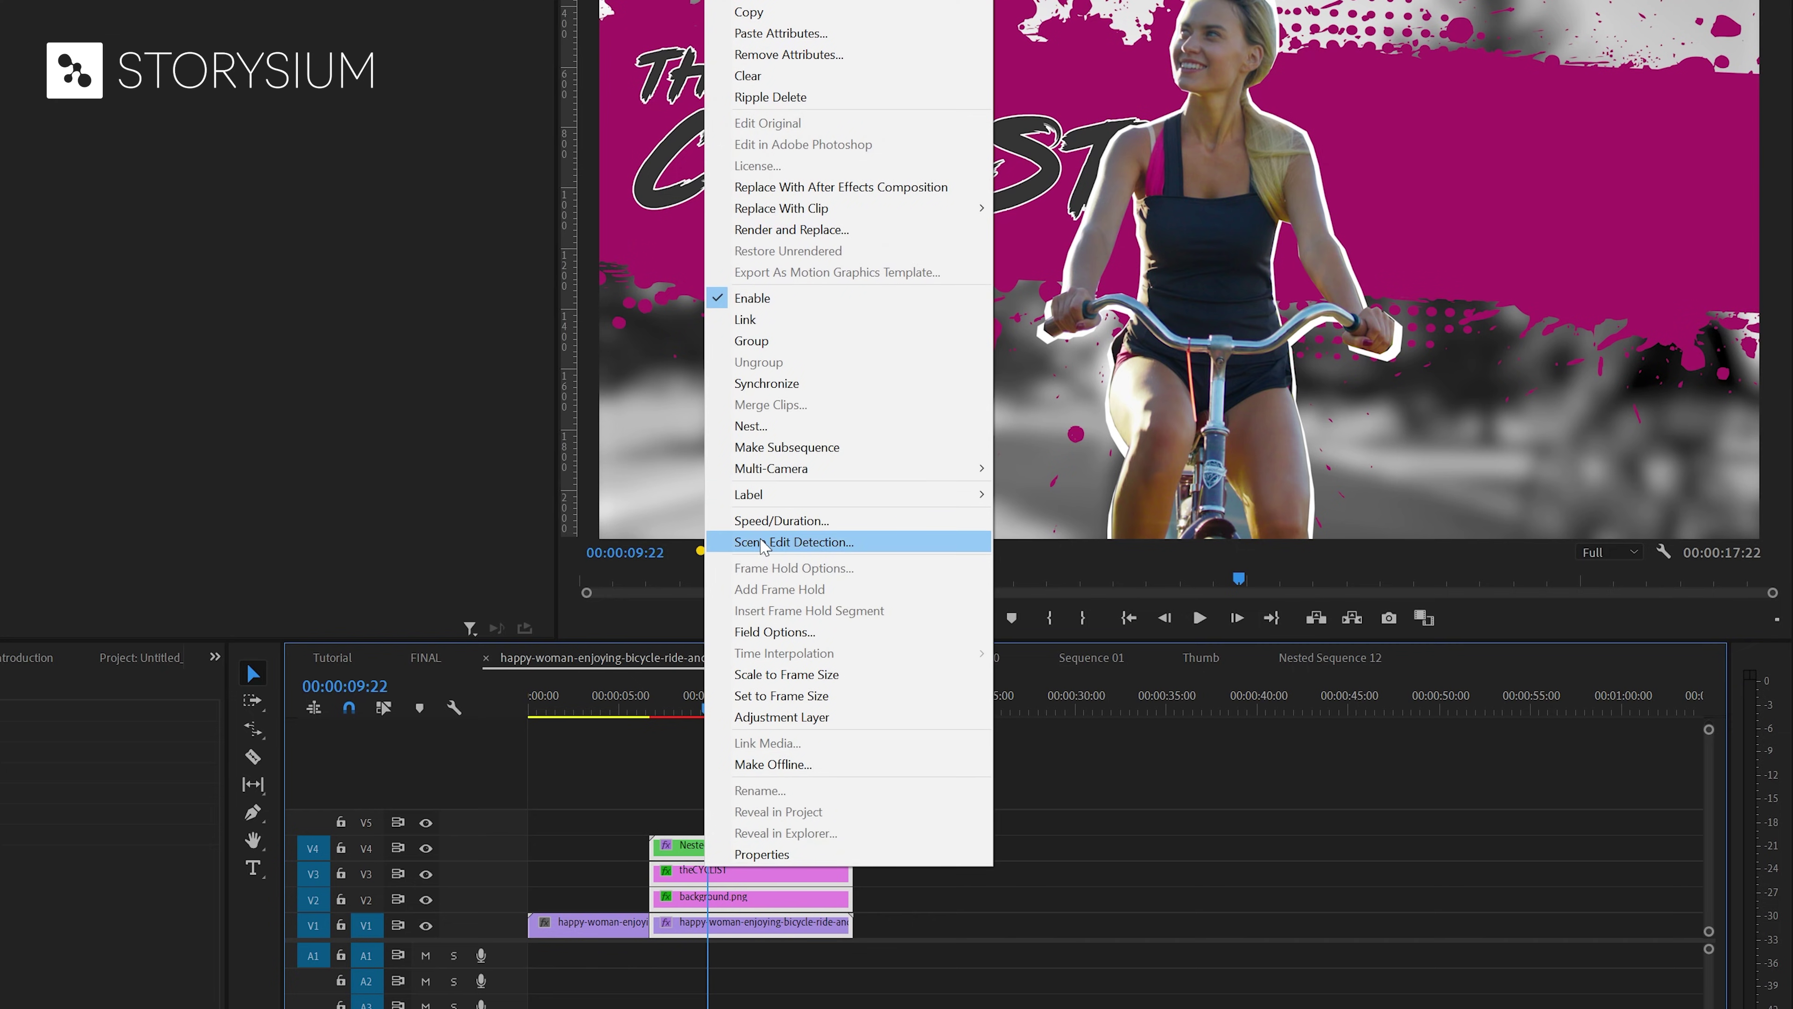
pyautogui.click(774, 426)
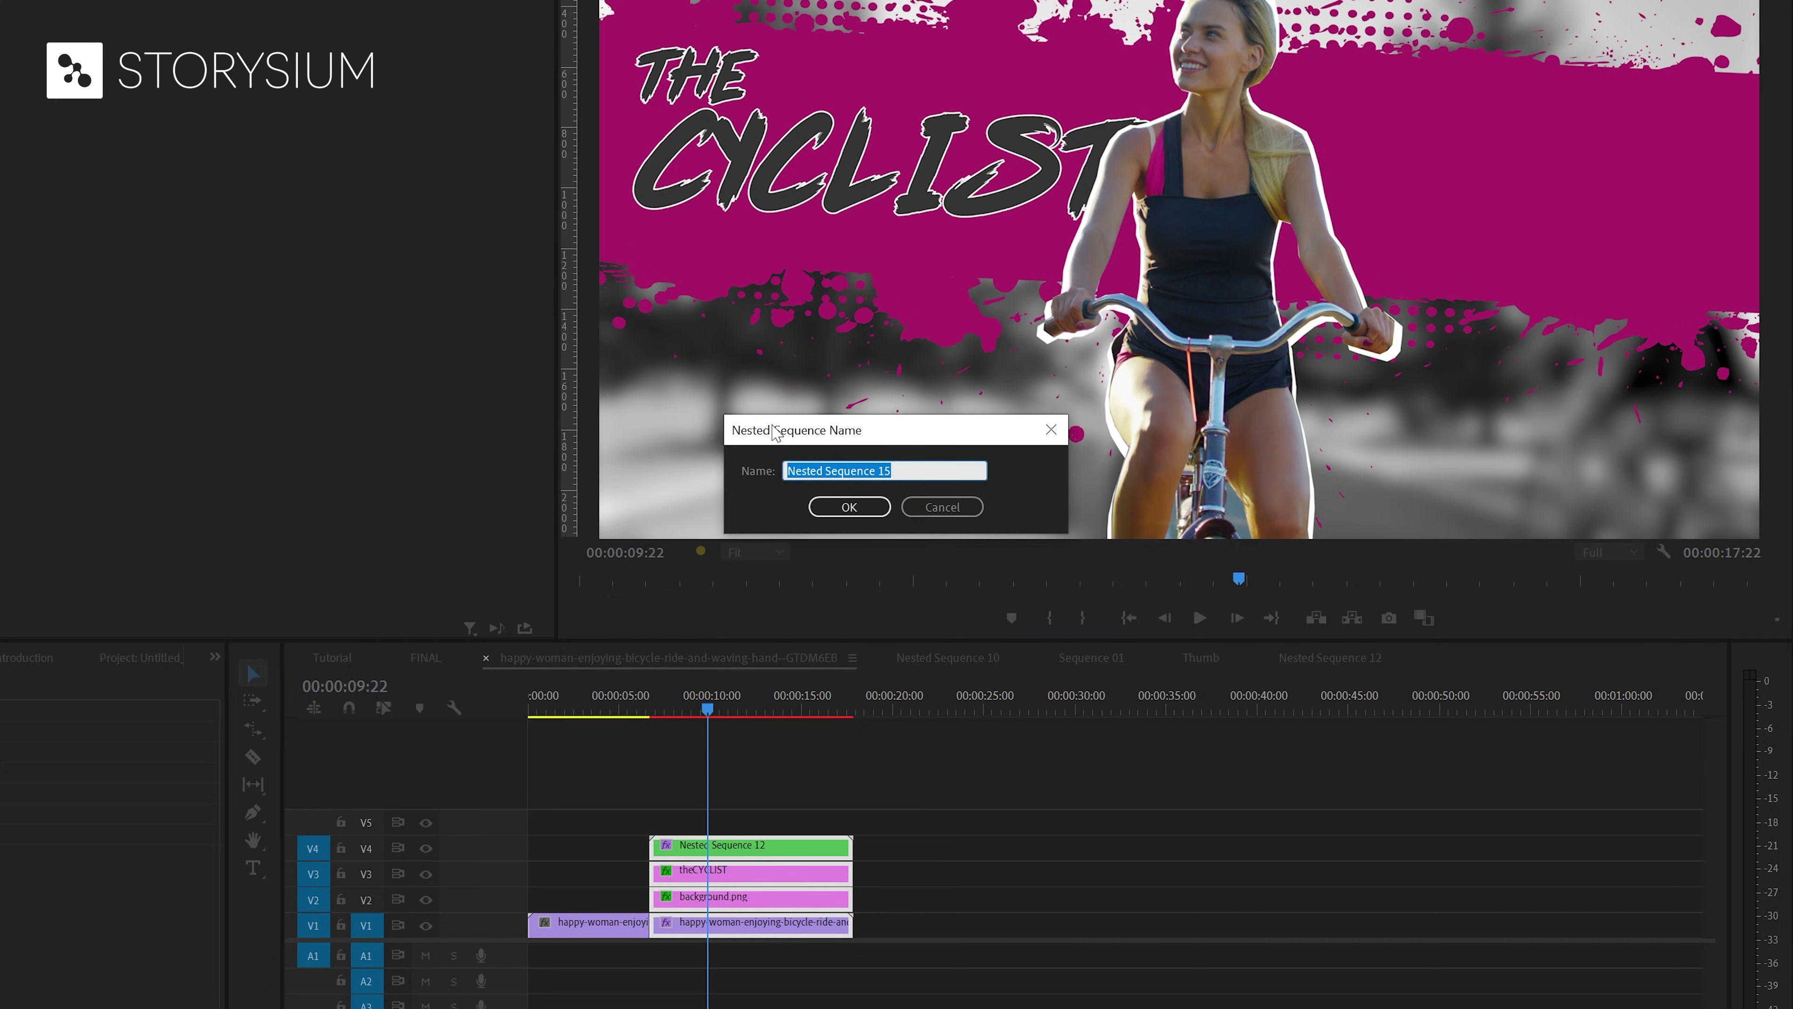
pyautogui.press('Return')
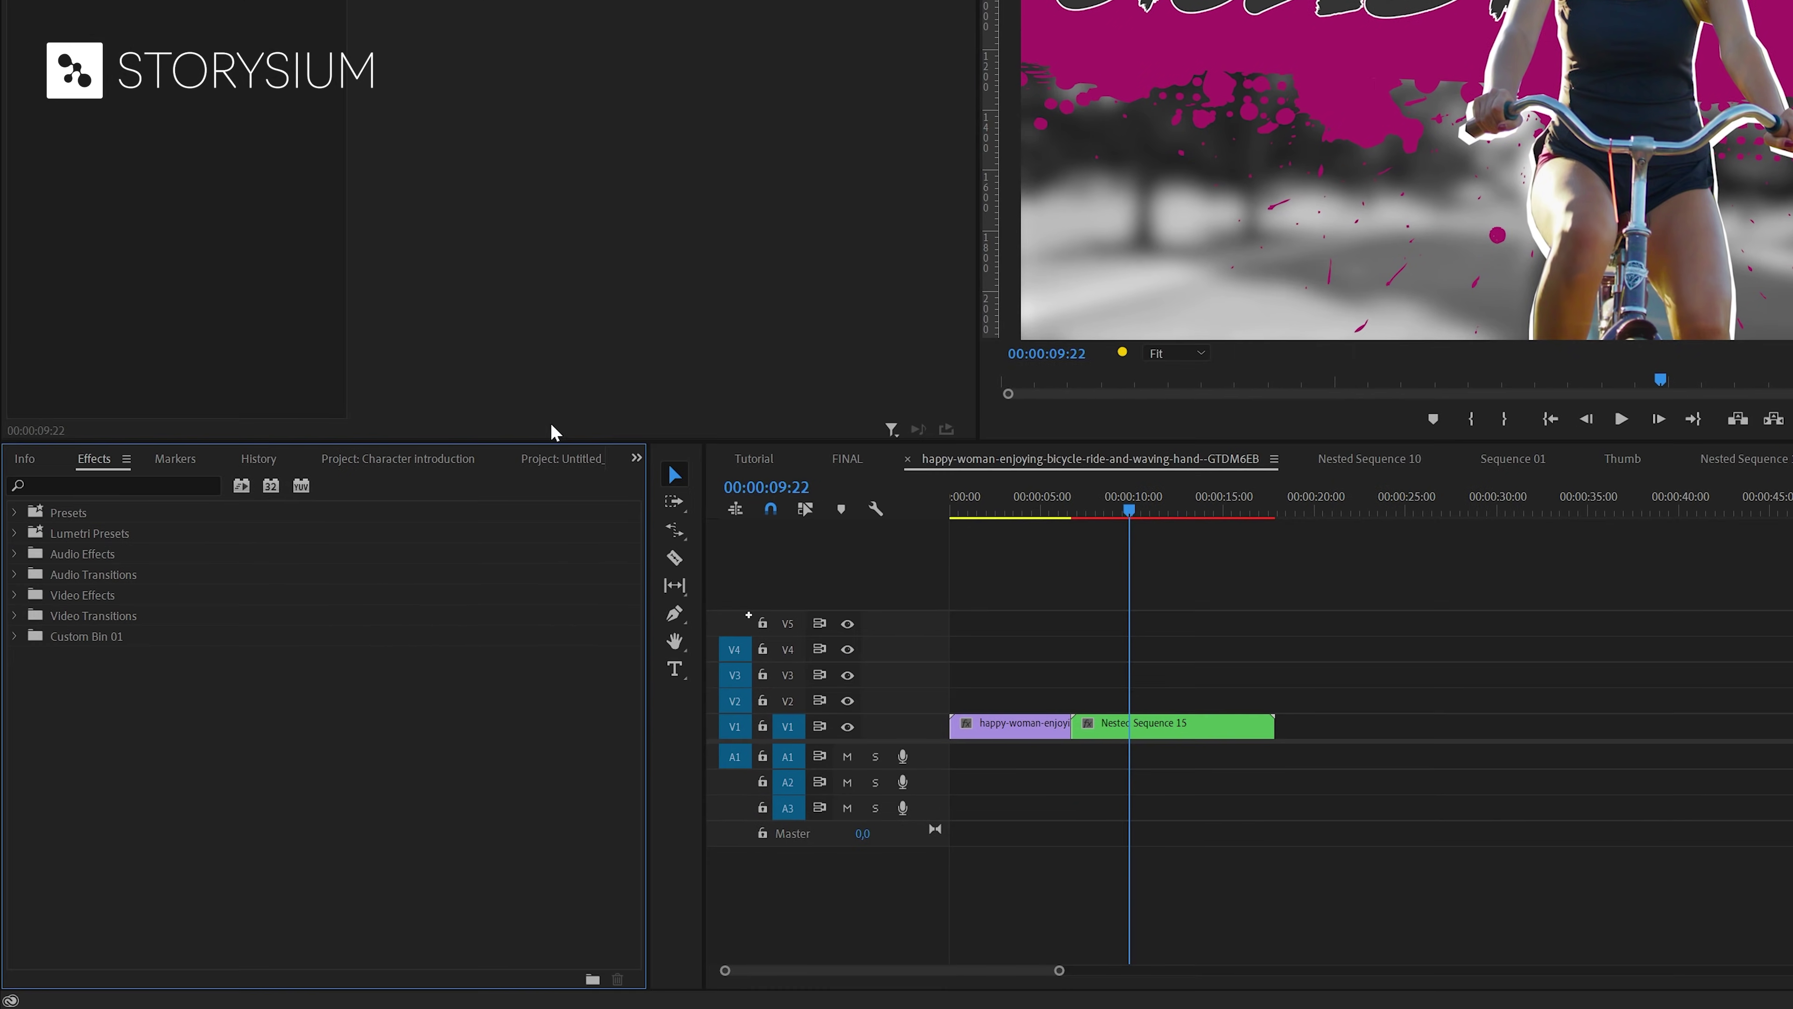
# - Place a Dip to White transition on the V1 cut, aligned Center at Cut
pyautogui.click(167, 488)
pyautogui.write('dip')
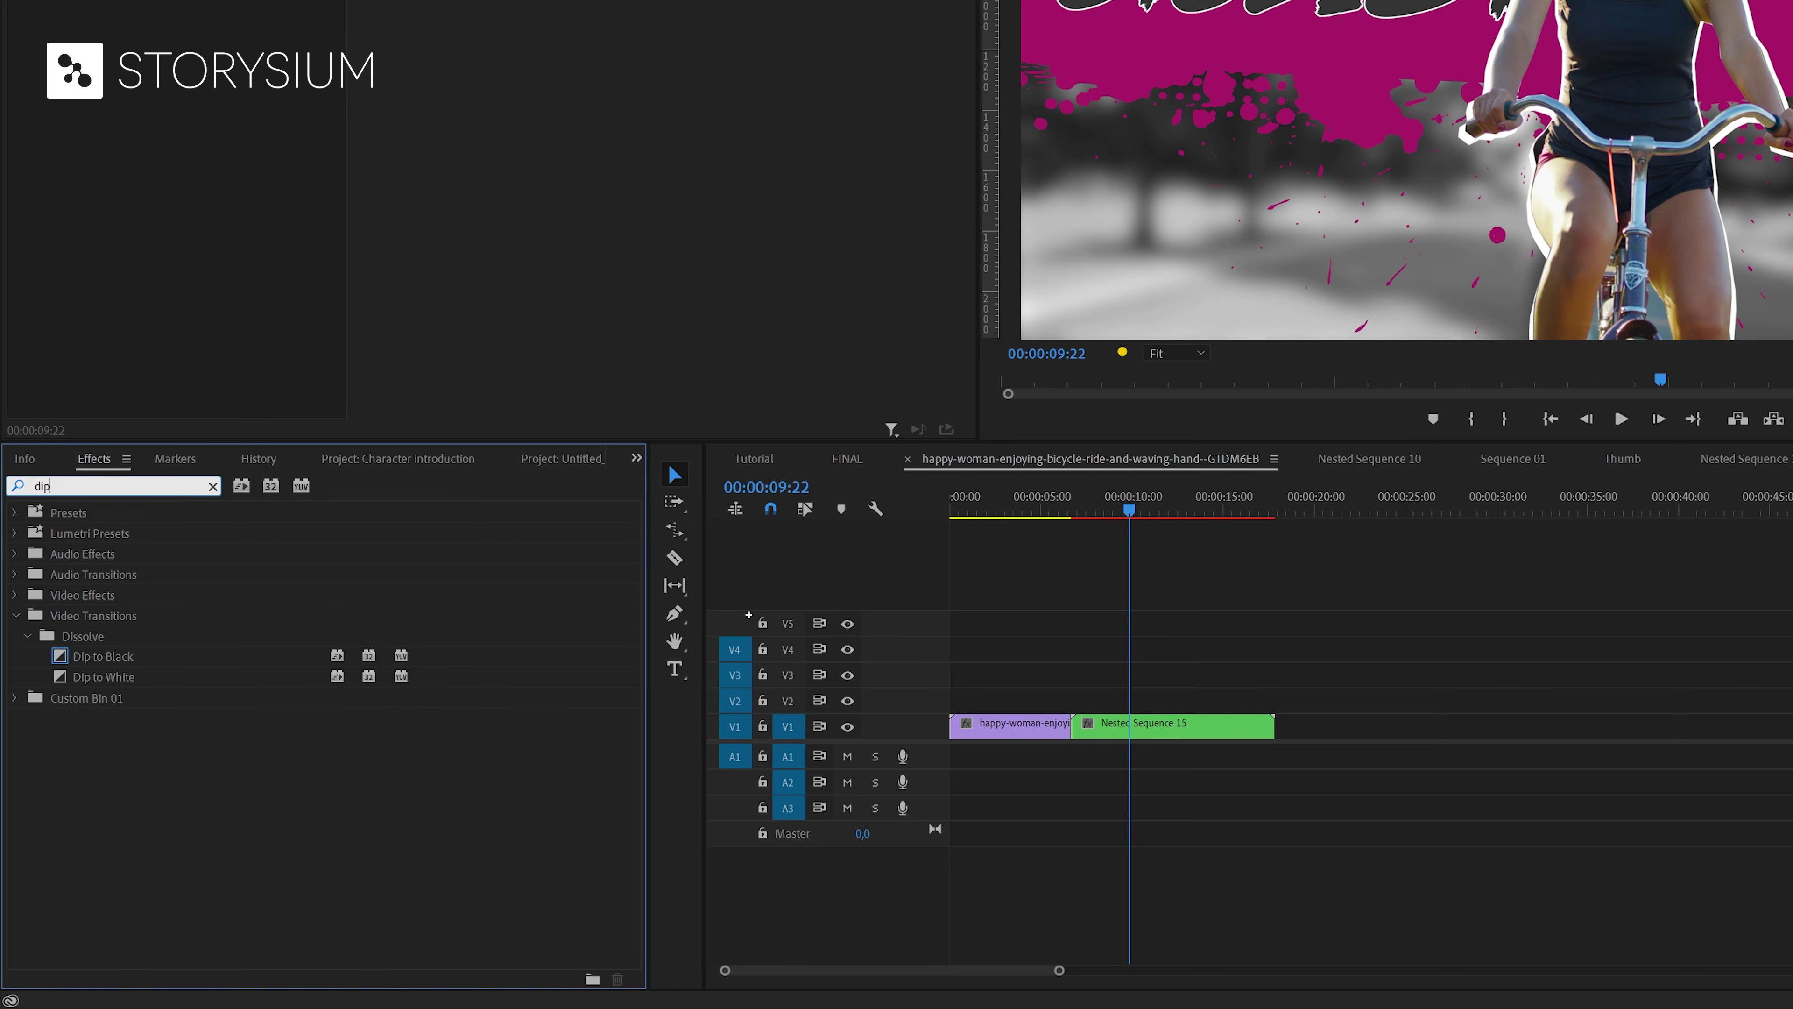
pyautogui.click(134, 671)
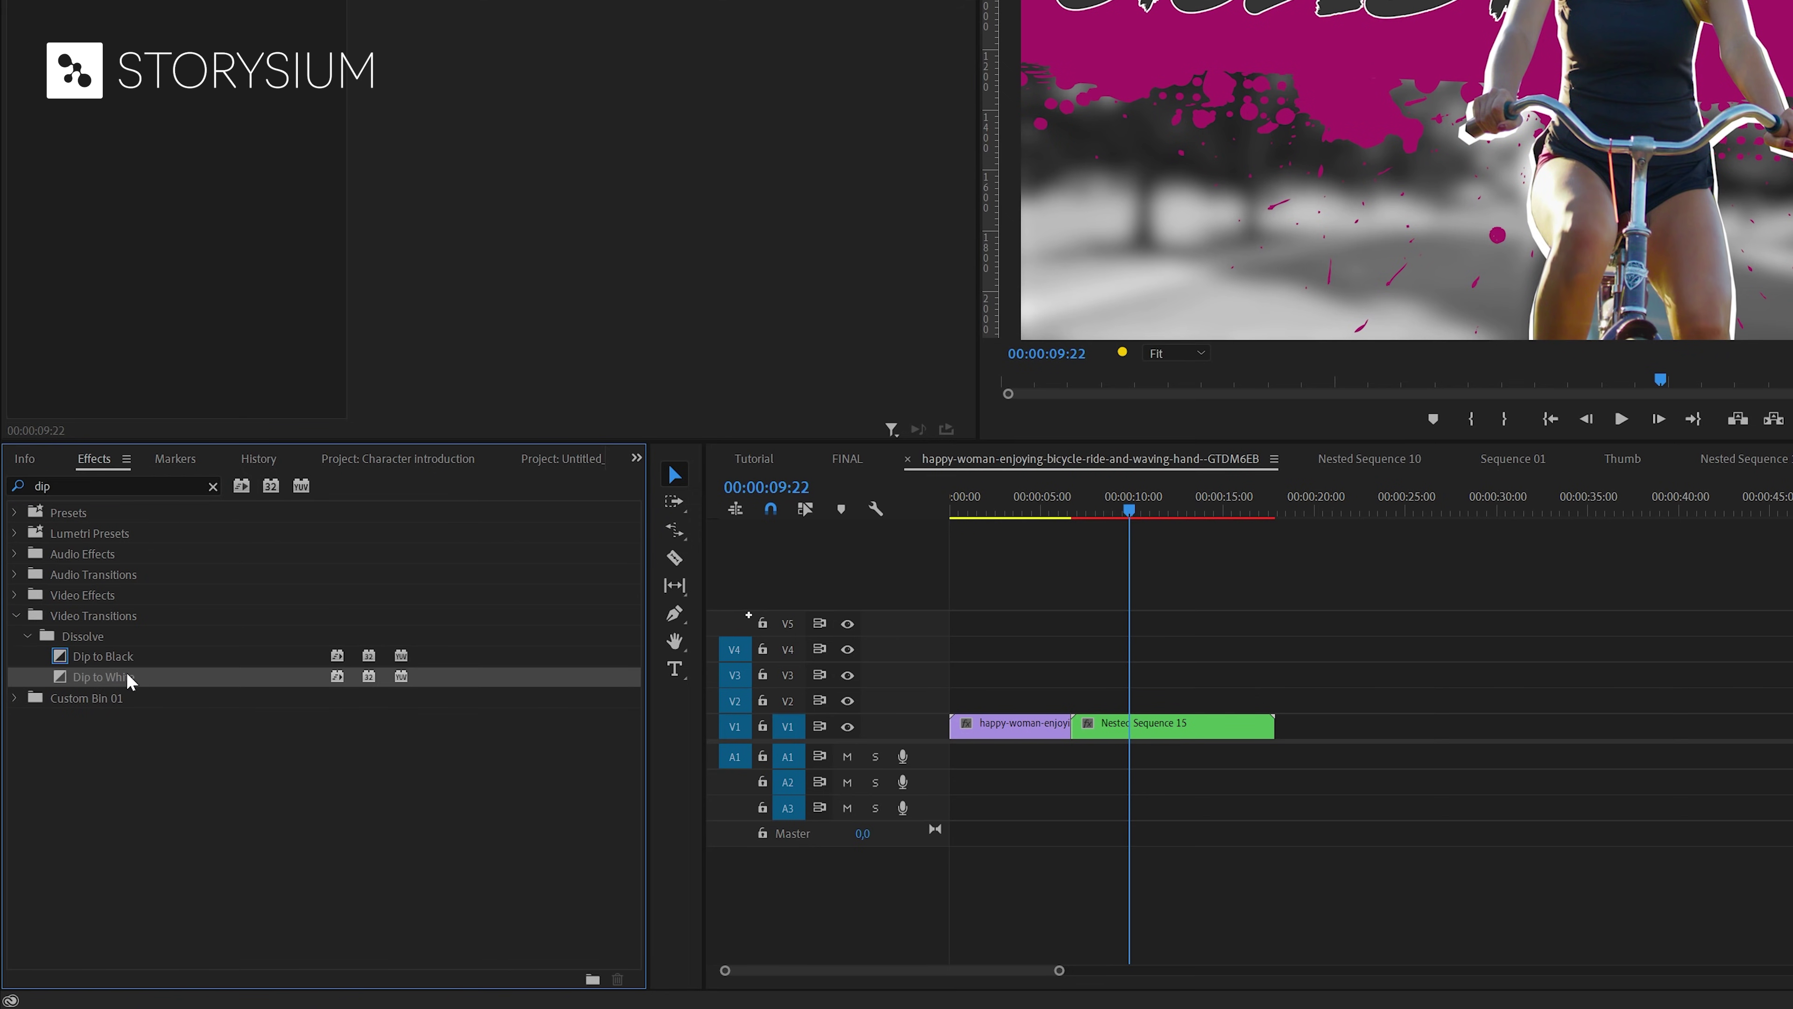
pyautogui.moveTo(126, 676); pyautogui.dragTo(1084, 731)
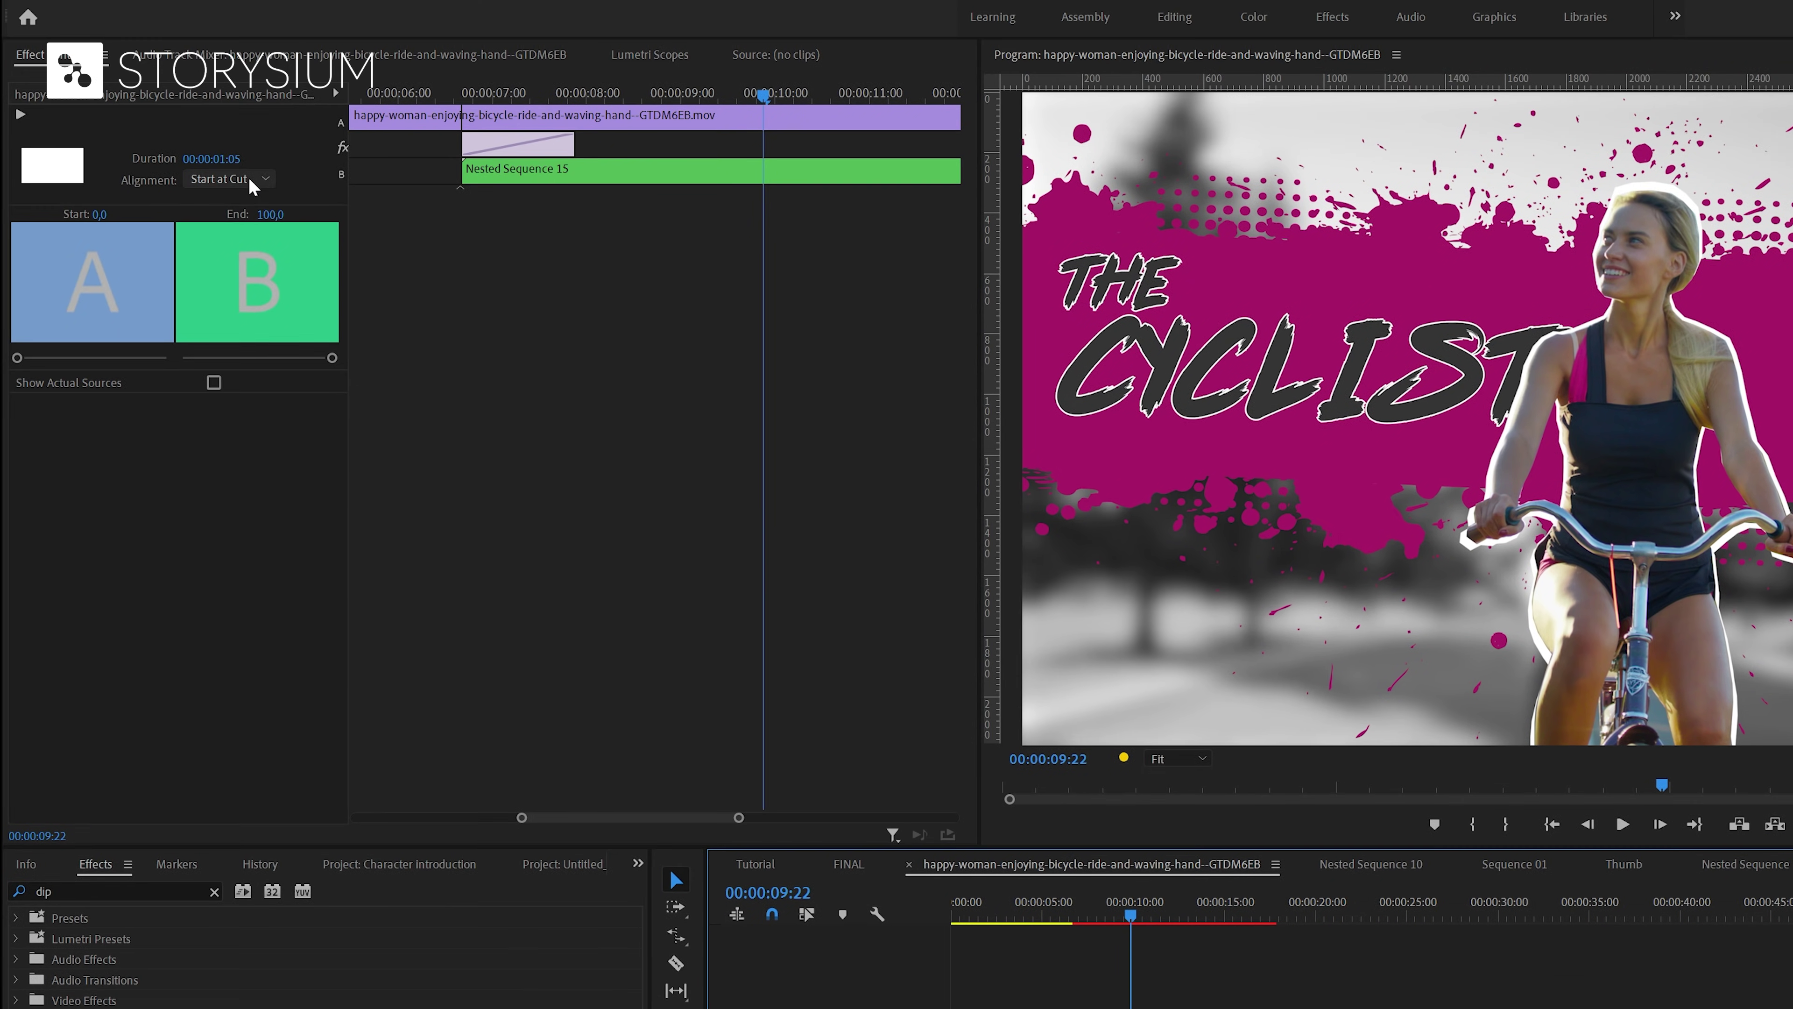
pyautogui.click(249, 180)
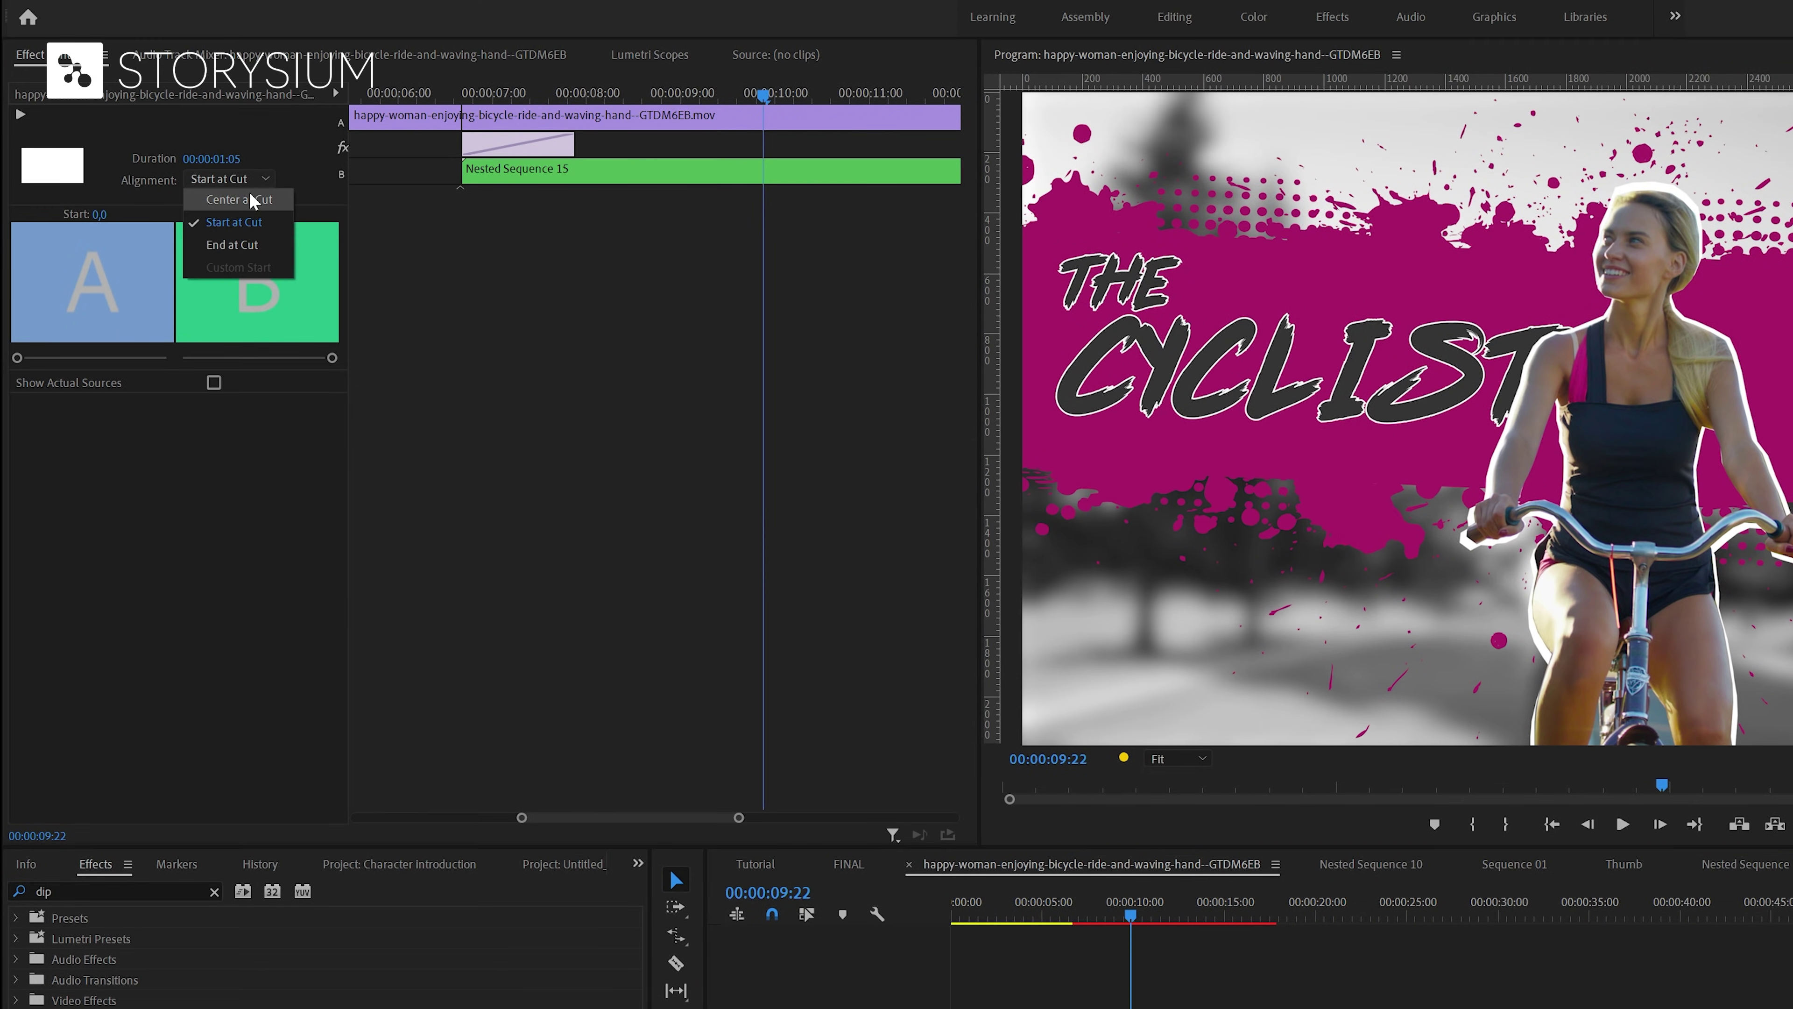
pyautogui.click(252, 200)
# - Play back the transition from 06:00 to preview it
pyautogui.click(1061, 913)
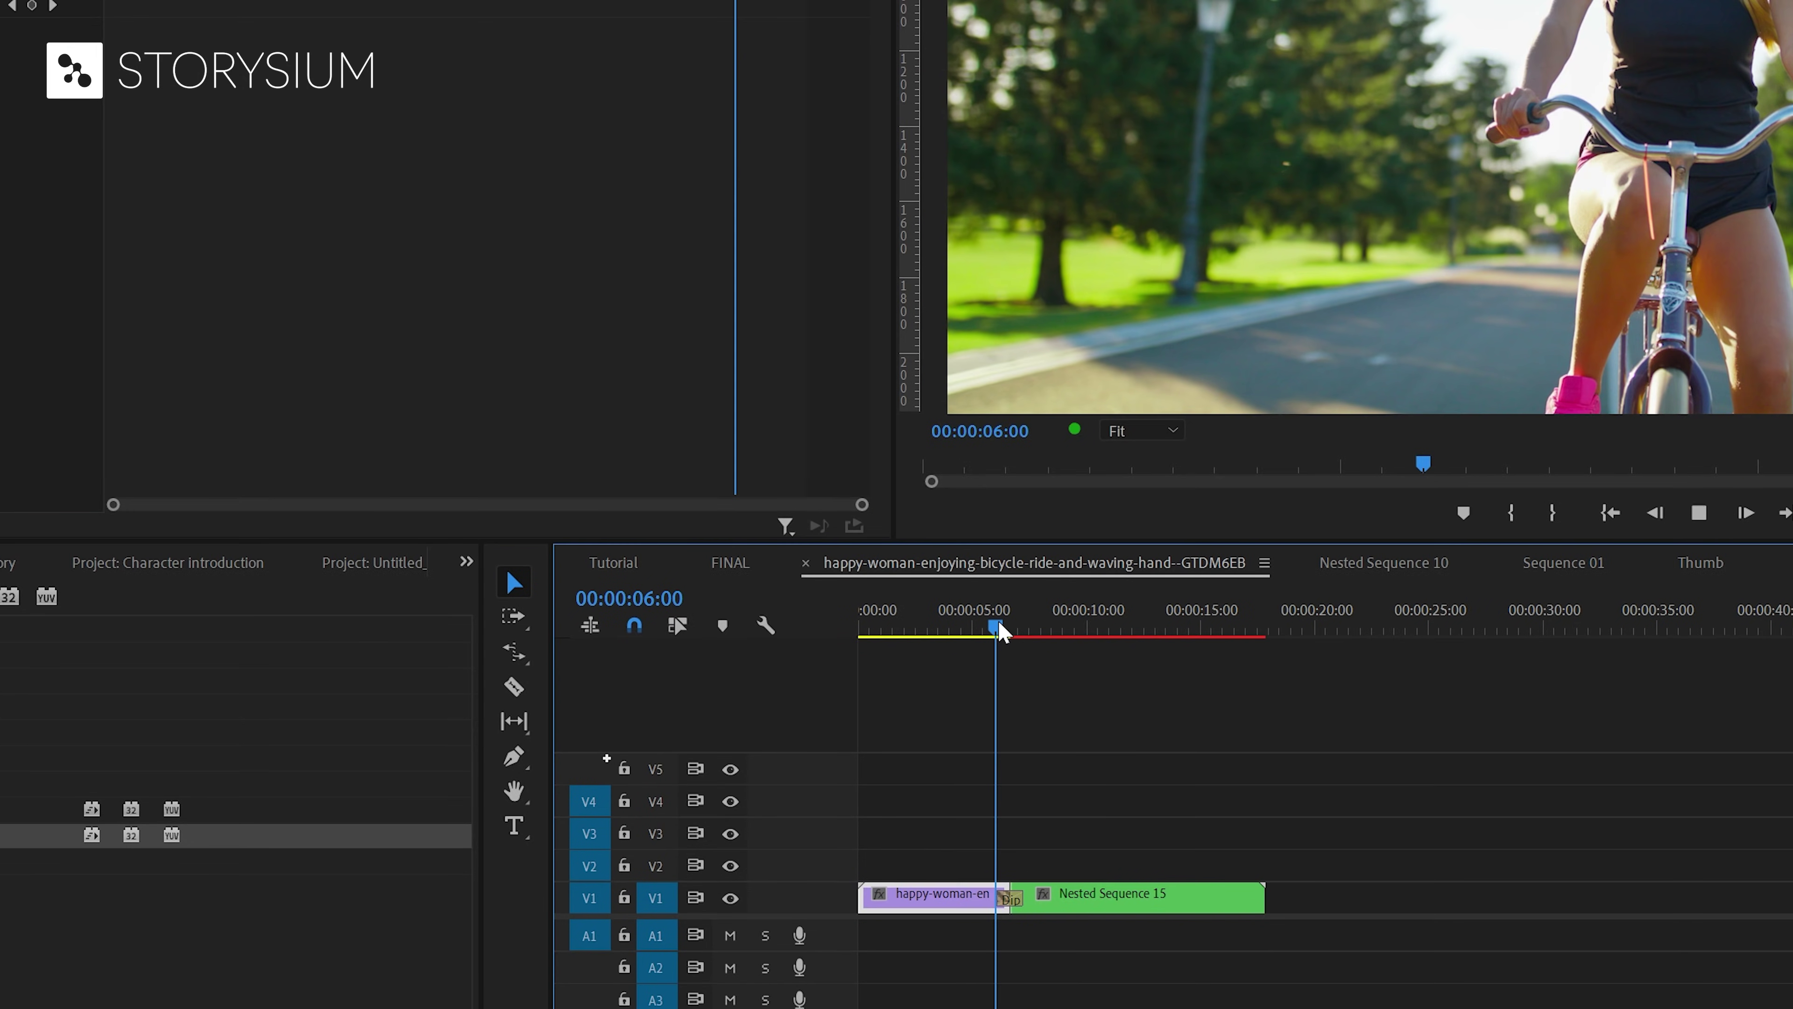
pyautogui.press('space')
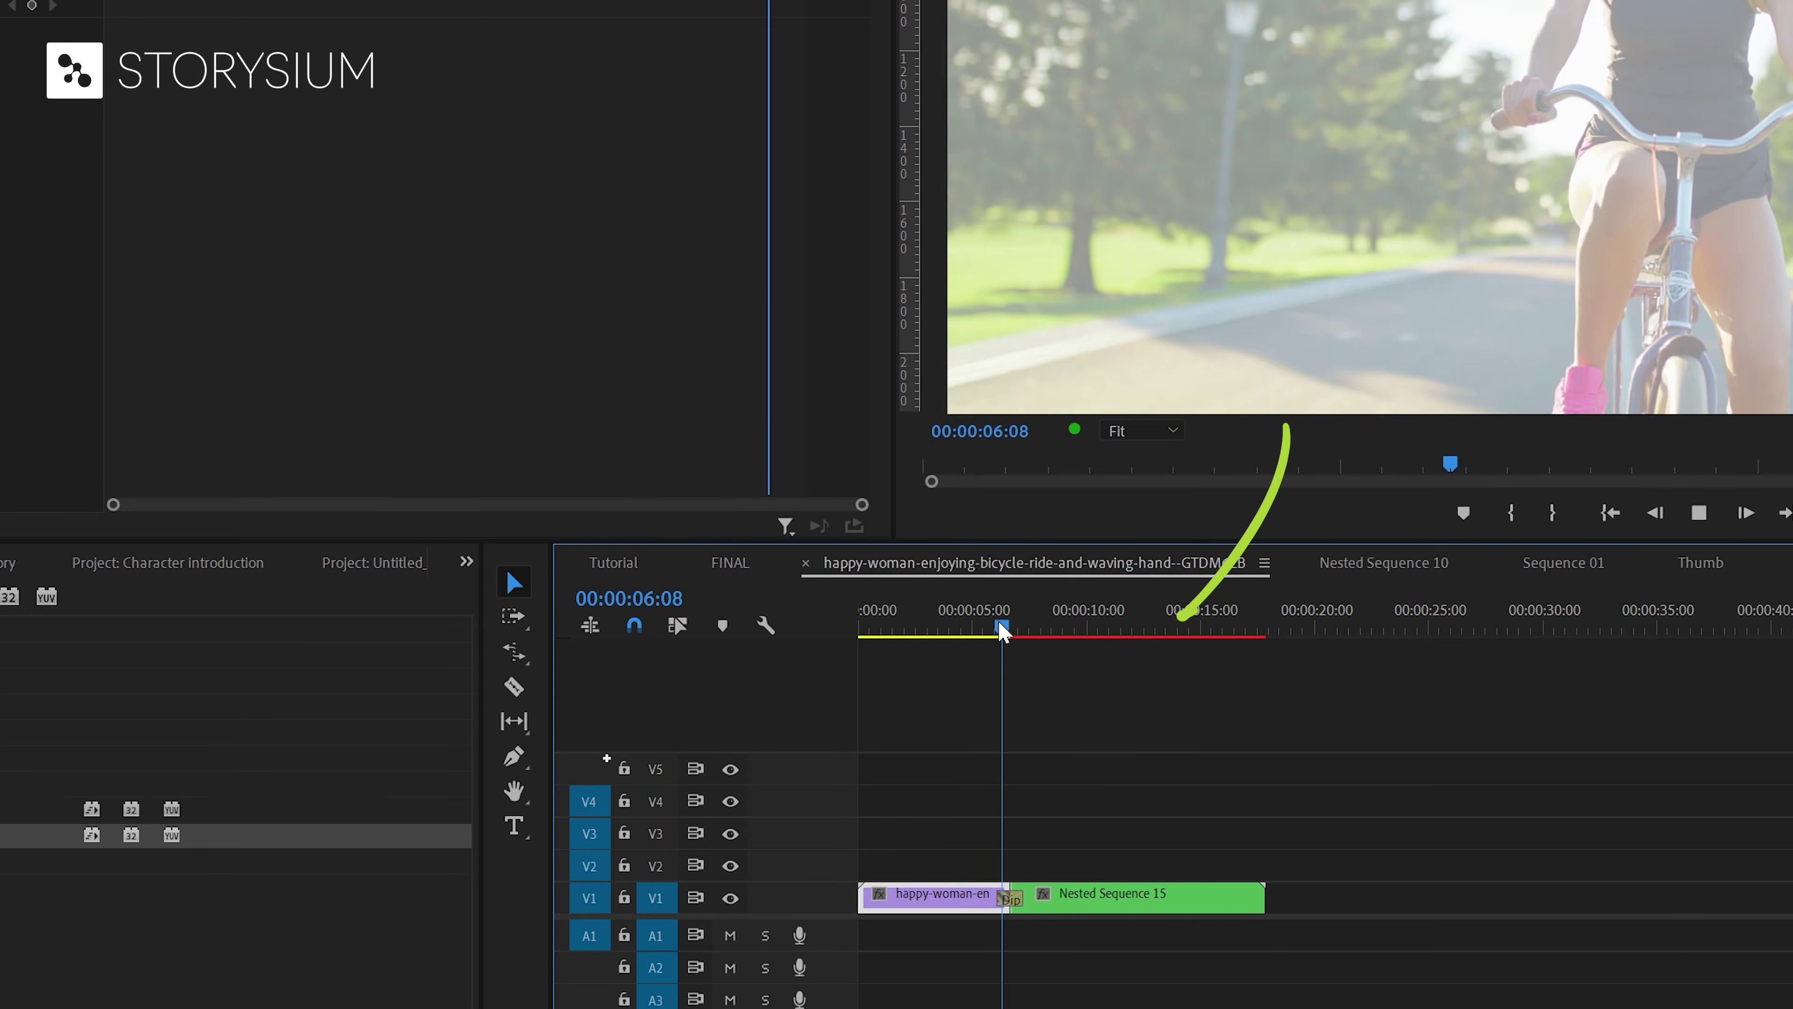
pyautogui.press('space')
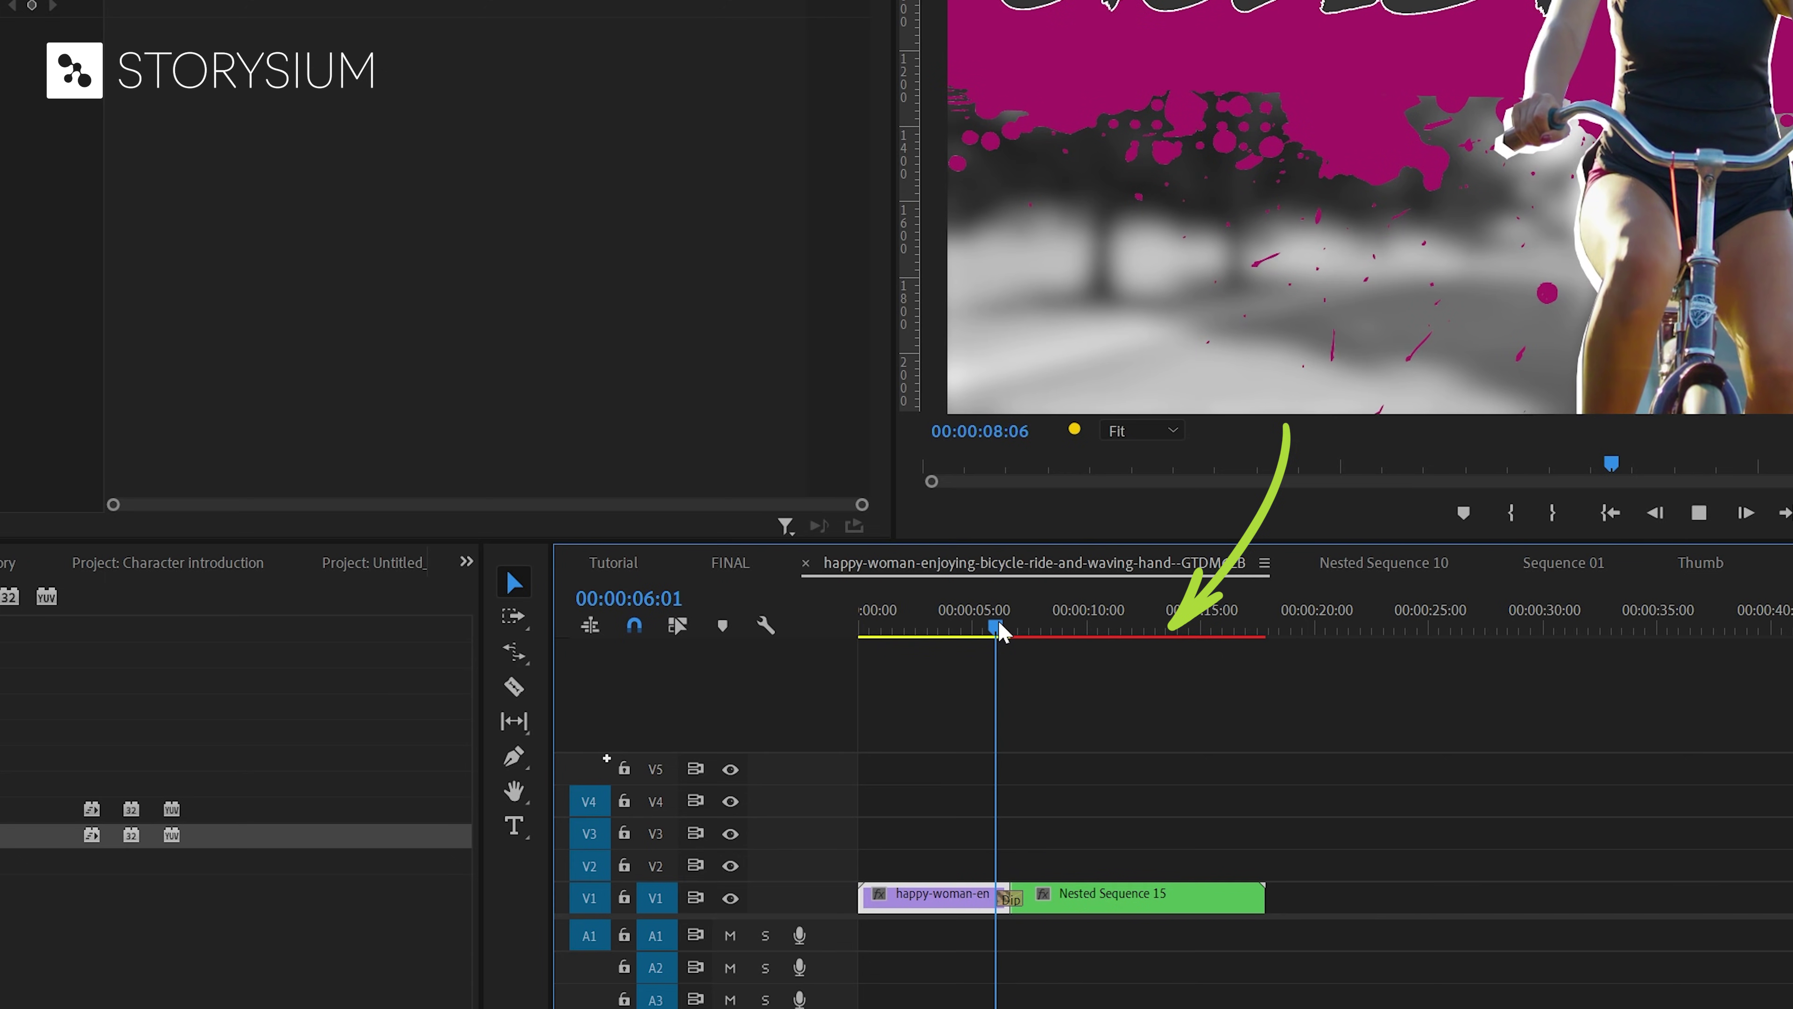
pyautogui.press('Return')
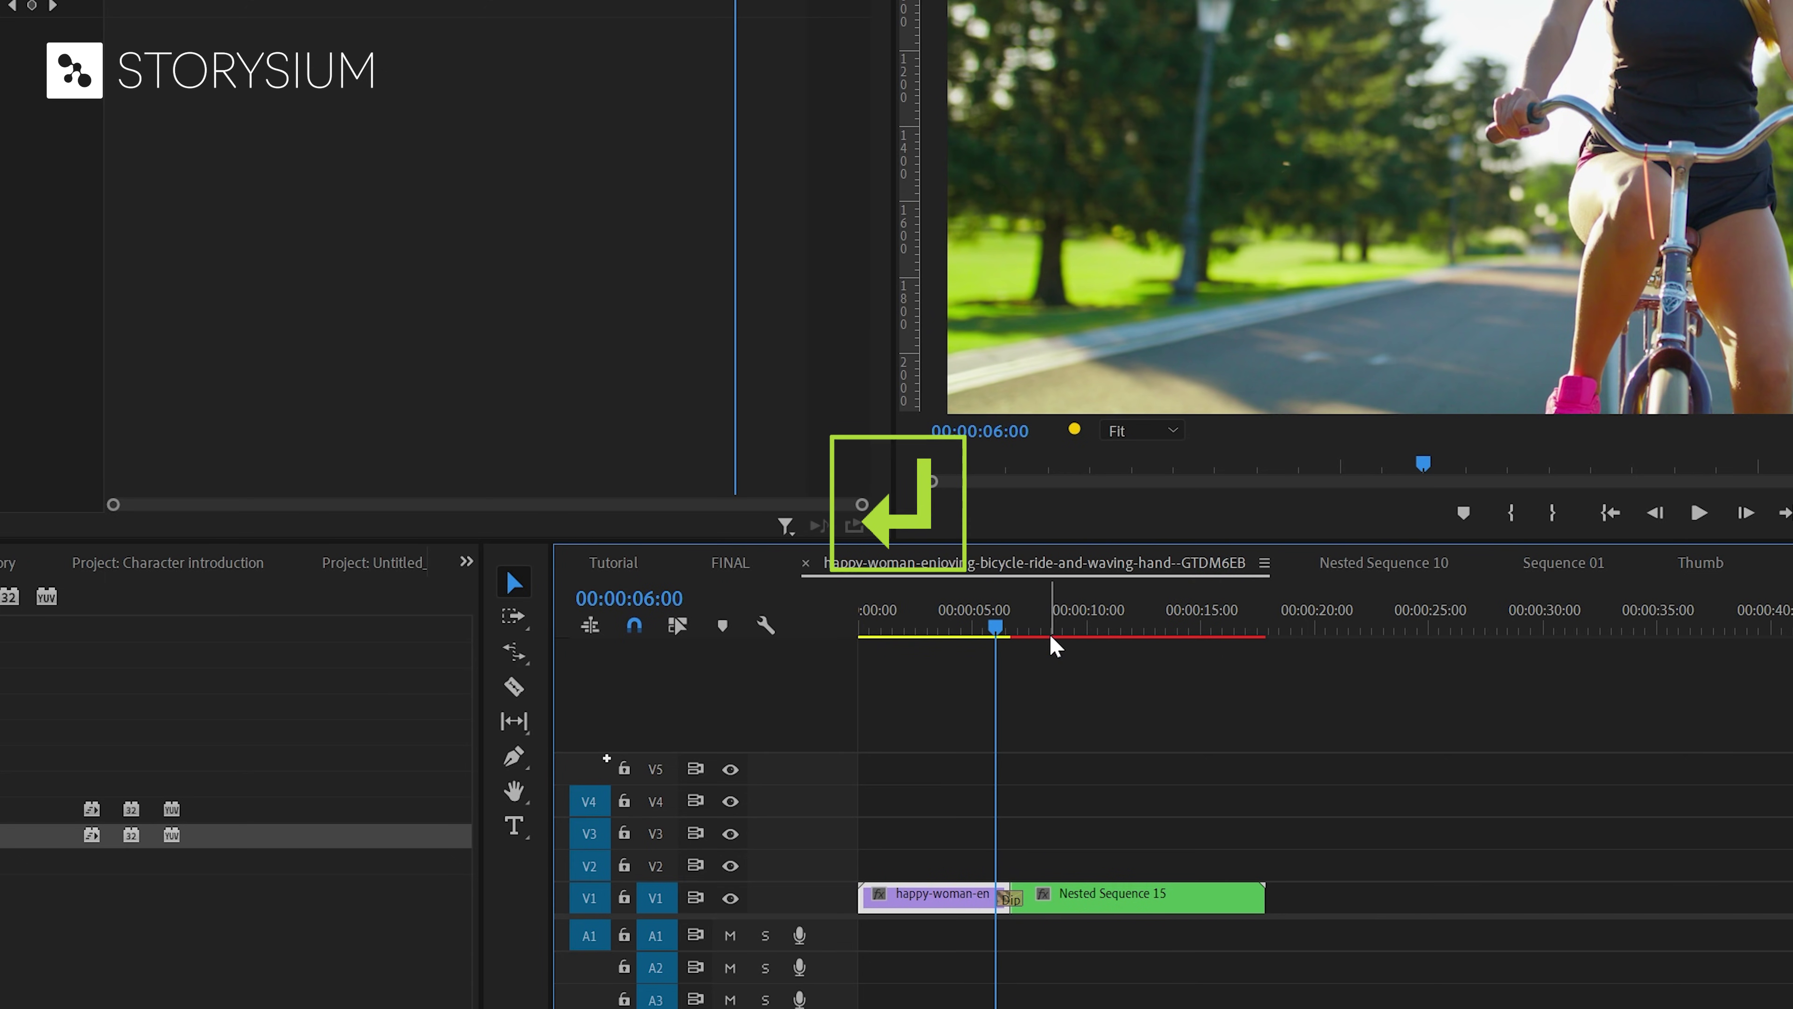